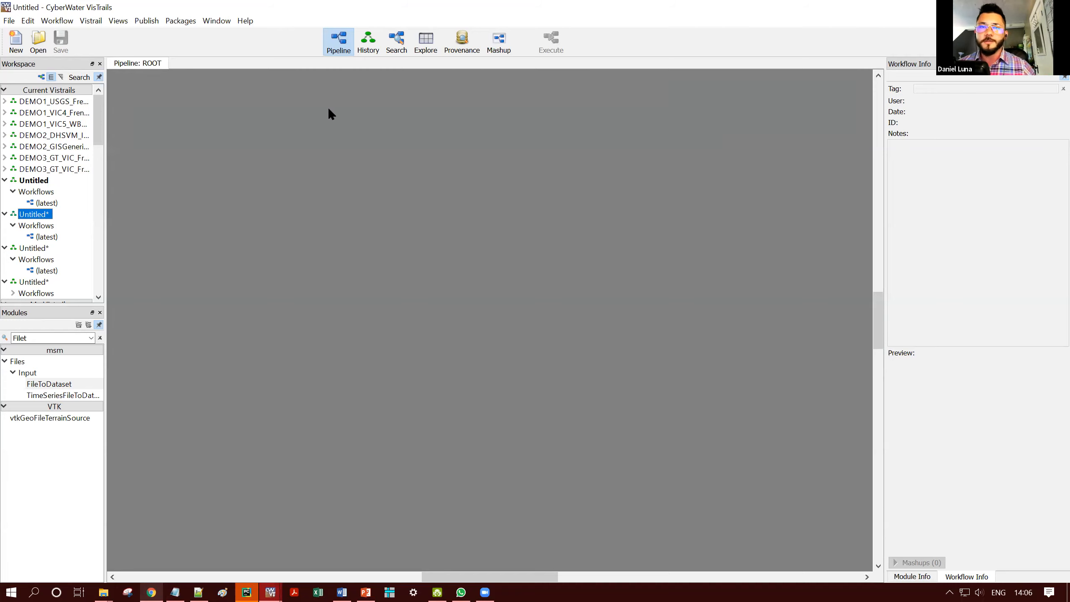
- Paste the copied French Creek workflow with its NCALDAS agents and unit conversion modules into the empty pipeline
key("alt+Tab")
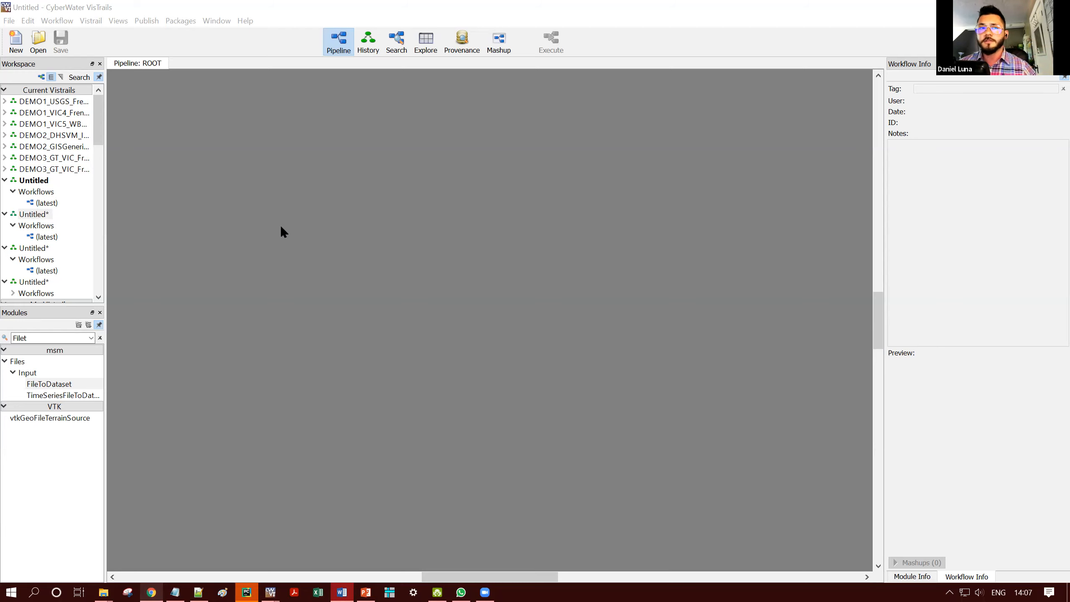
left_click(280, 224)
key("ctrl+v")
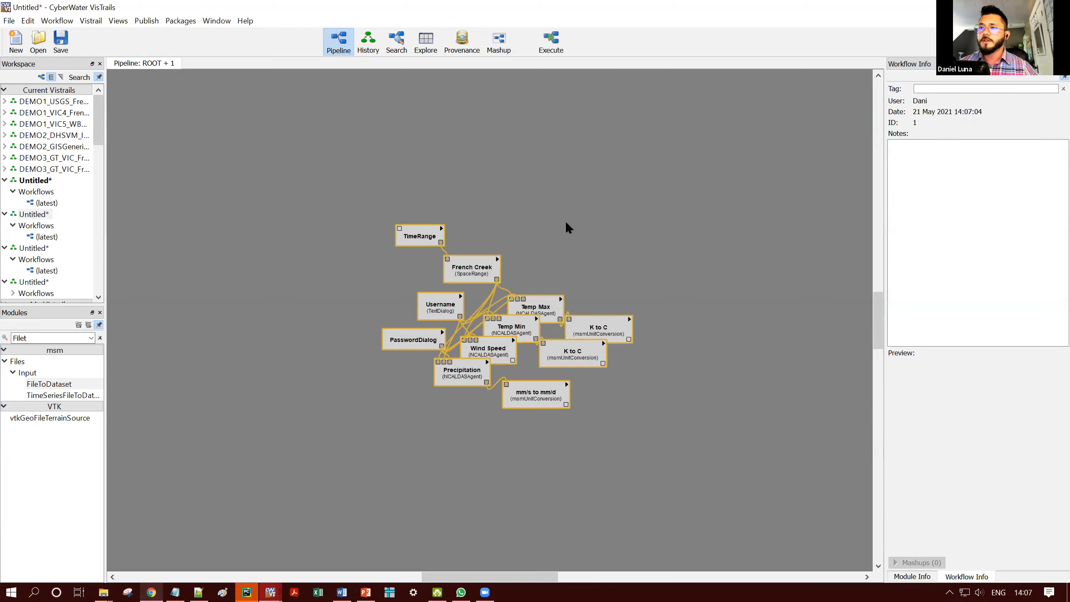
scroll(606, 314, "up", 2)
scroll(626, 222, "up", 3)
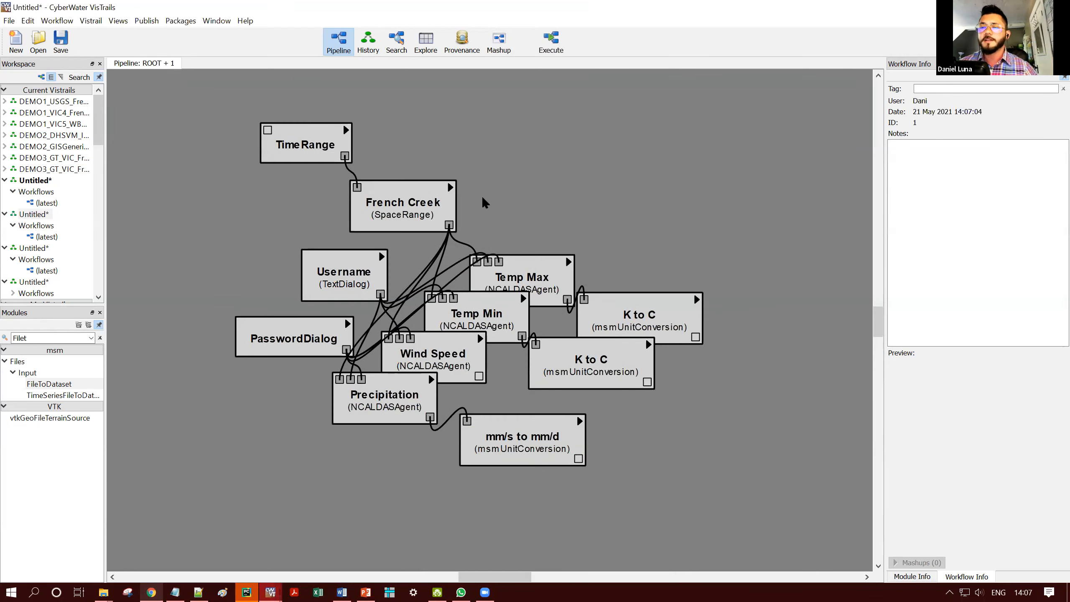
left_click_drag(166, 144, 640, 506)
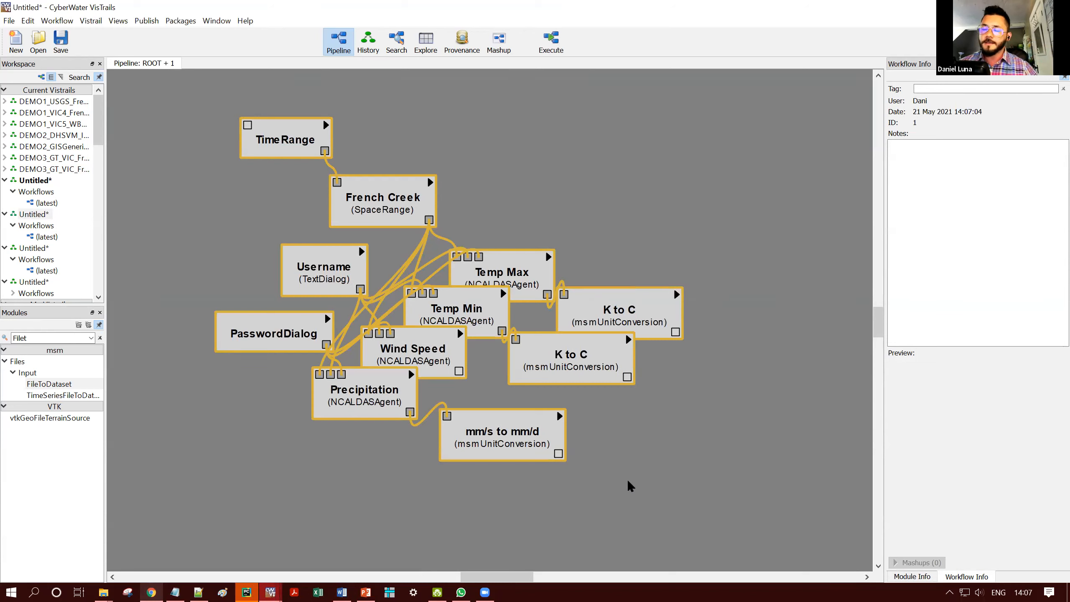
left_click(675, 391)
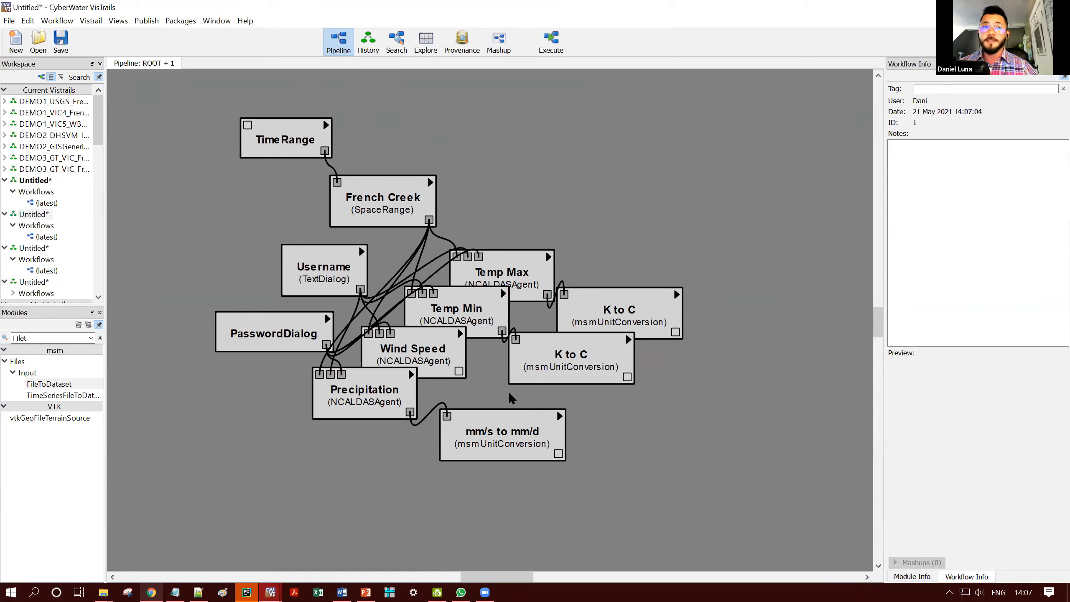
- Search the modules for "main" and add a MainGenerator module to the pipeline, beyond the mm/s to mm/d conversion
left_click(342, 592)
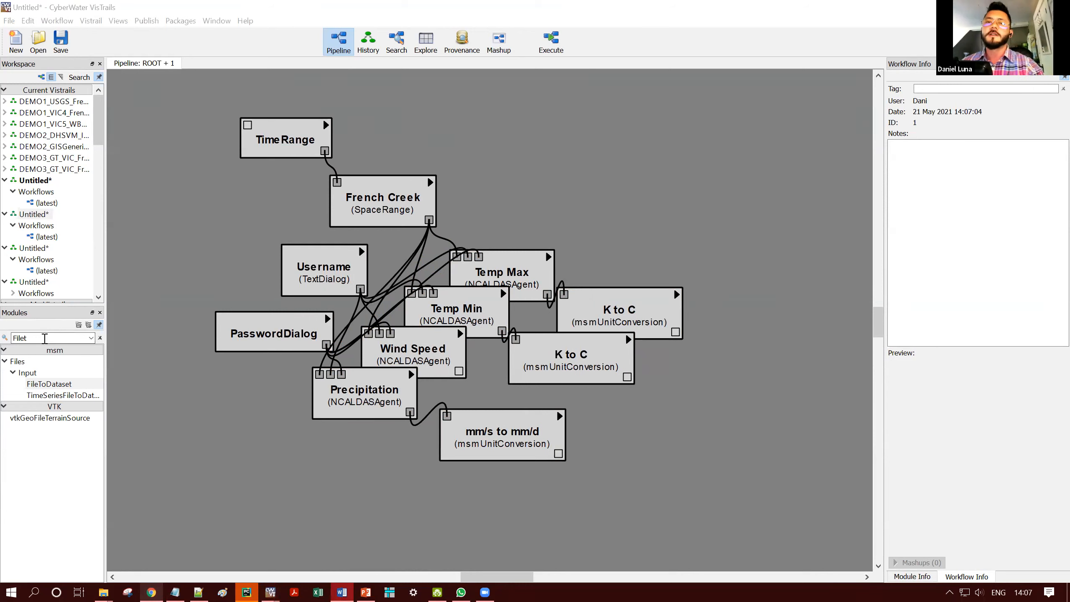
left_click_drag(13, 338, 103, 349)
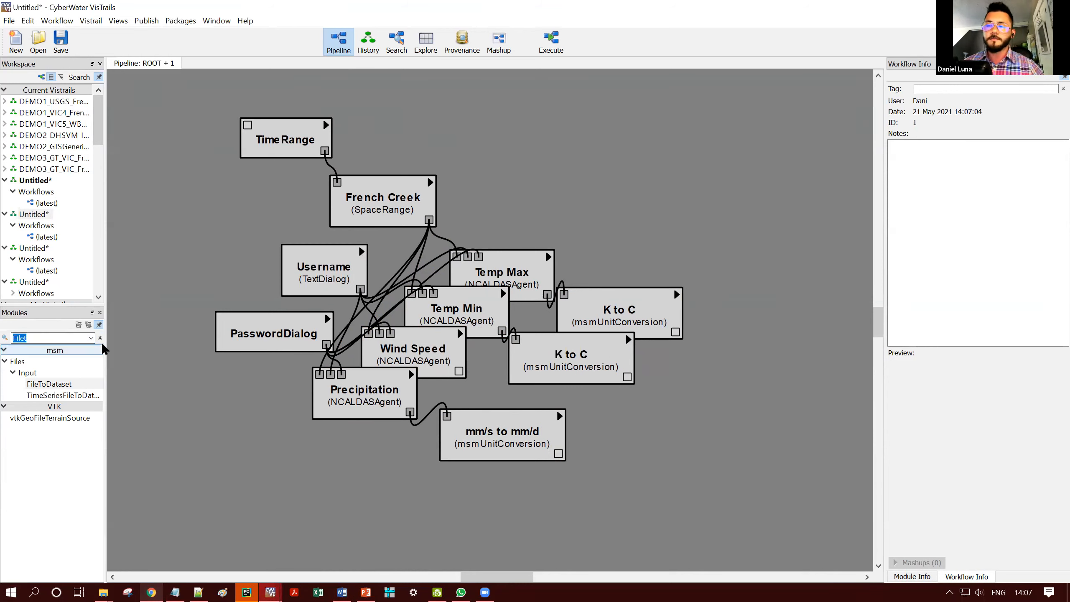
type("main")
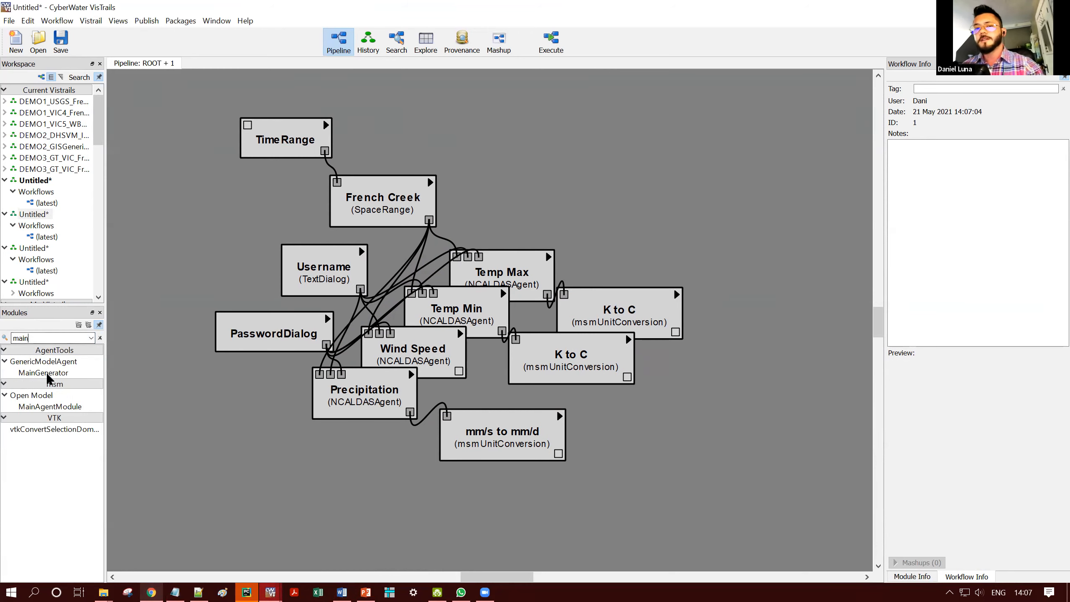
left_click_drag(46, 374, 709, 473)
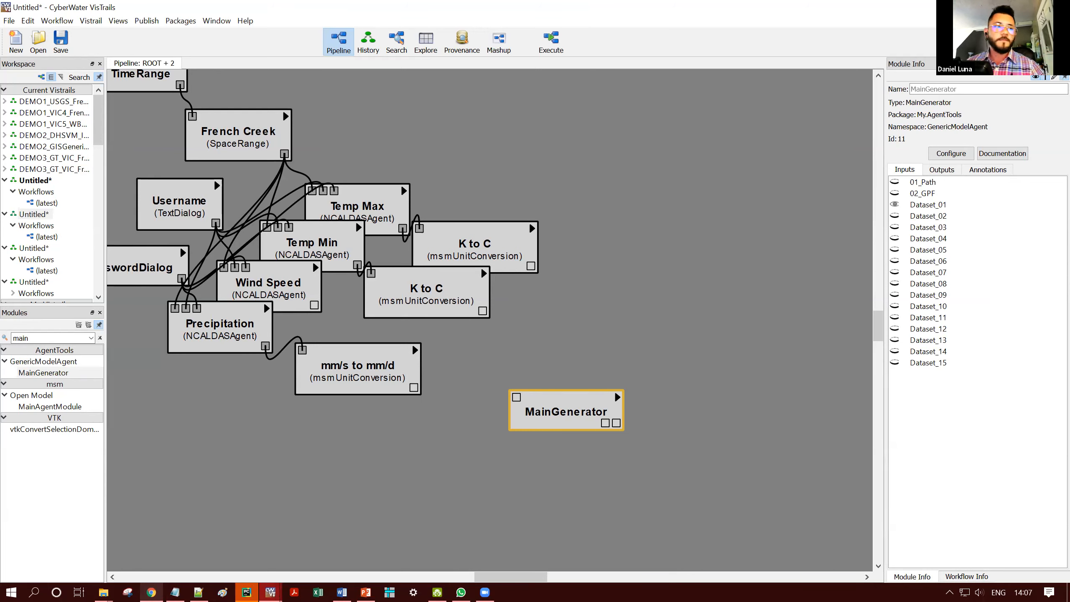
- Set MainGenerator's 01_Path directory to C:\temp\MSM\GeneralizedTool\VIC\FrenchCreek\MainAgent
key("alt+Tab")
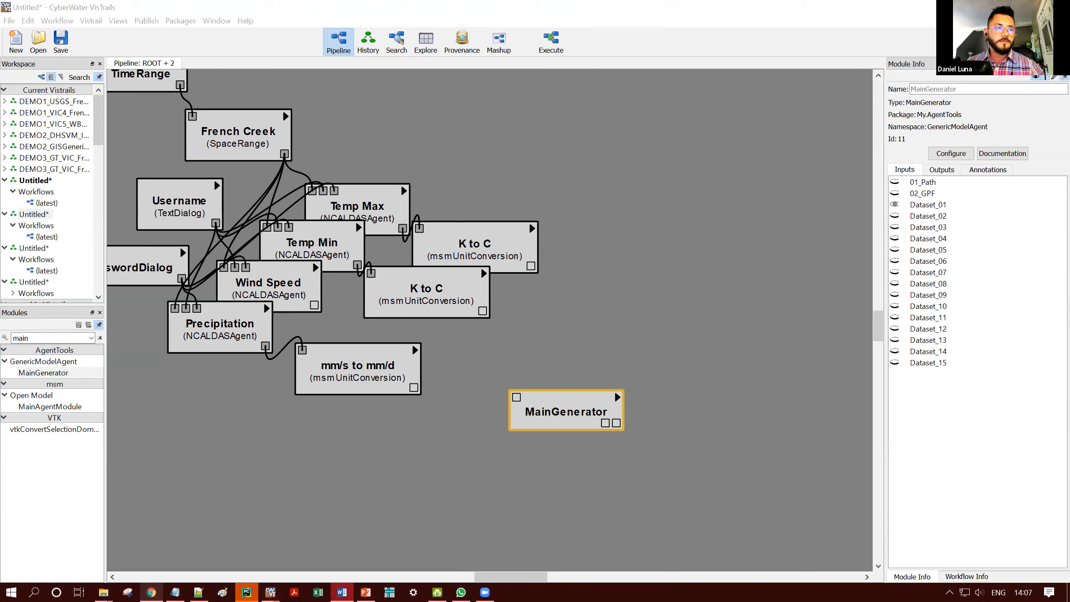
left_click(1009, 184)
left_click(1041, 198)
key("ctrl+v")
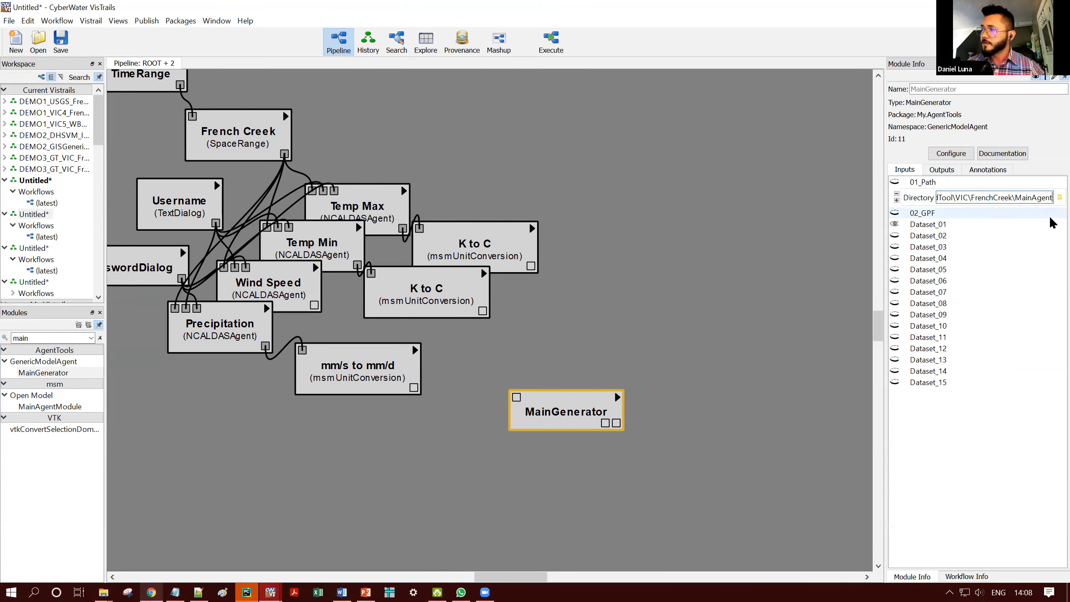
left_click(1060, 197)
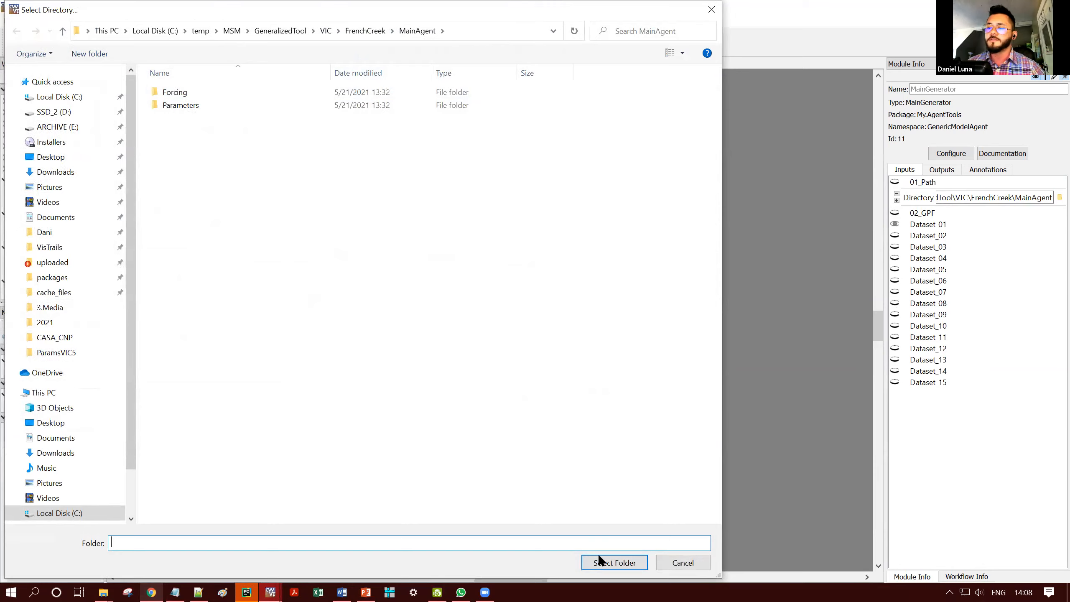
left_click(607, 562)
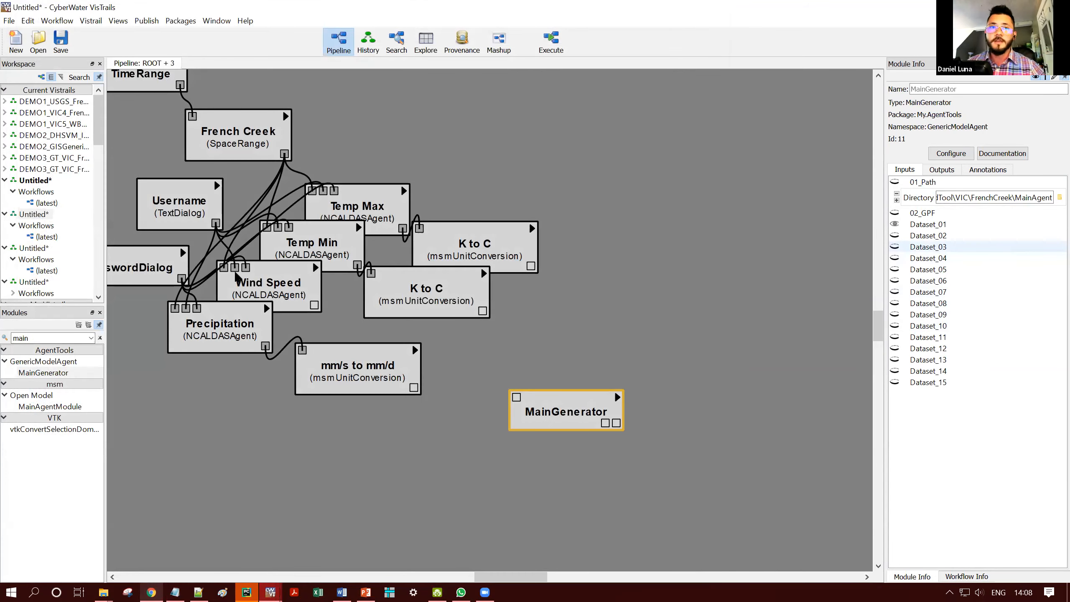
left_click(1060, 197)
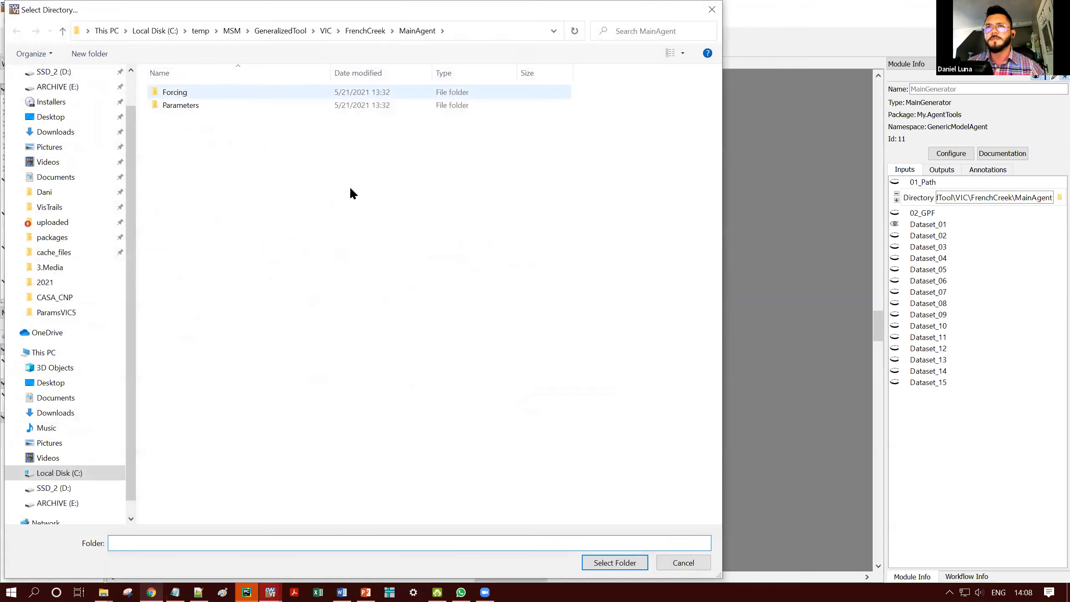
left_click(601, 563)
- Set MainGenerator's 02_GPF file to vic_global_file_val in C:\temp\MSM\GeneralizedTool\VIC\FrenchCreek\Source
key("alt+Tab")
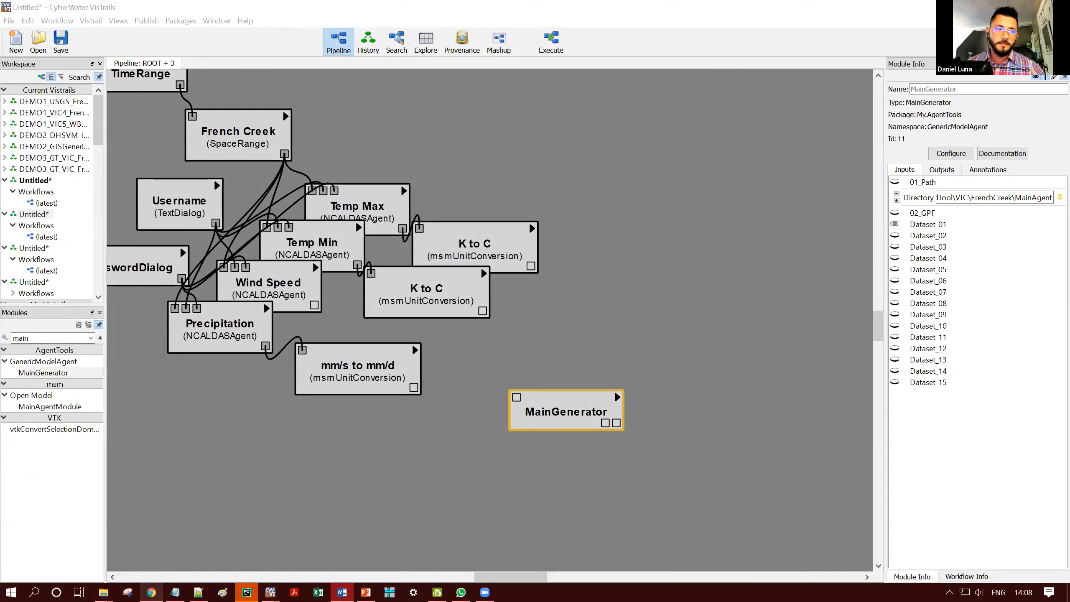
left_click(927, 215)
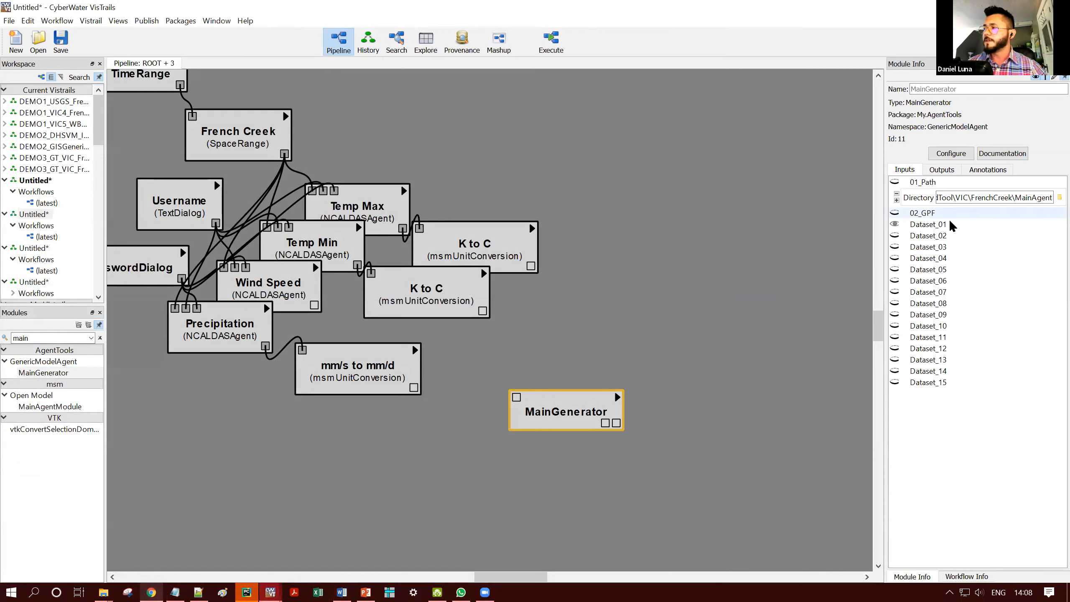
left_click(967, 227)
type("C:\\temp\\MSM\\GeneralizedTool\\VIC\\FrenchCreek\\Source\\vic_global_file")
left_click(1058, 229)
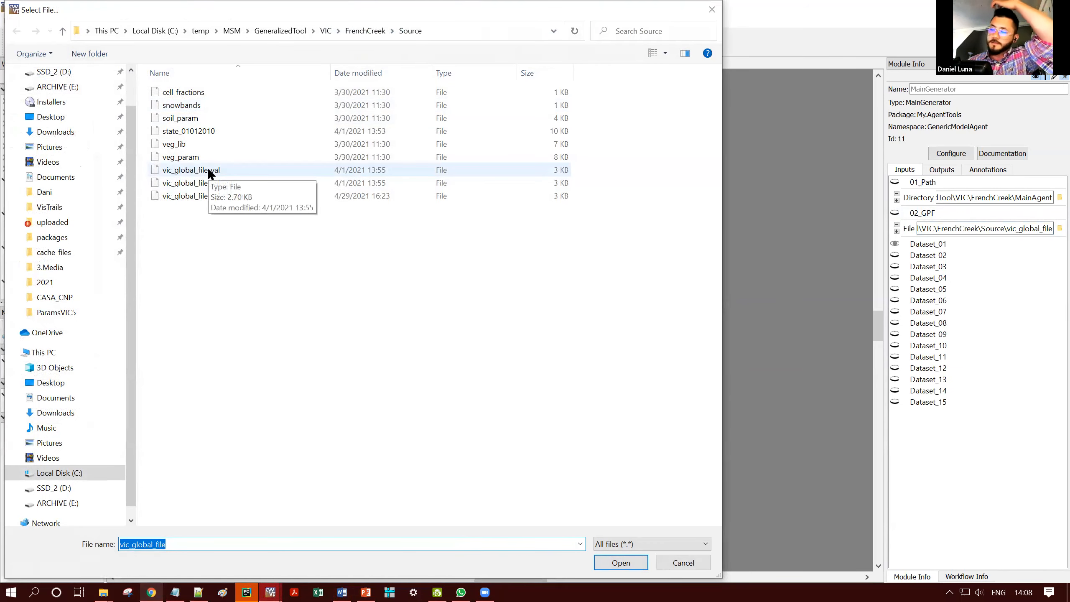
left_click(207, 168)
left_click(635, 560)
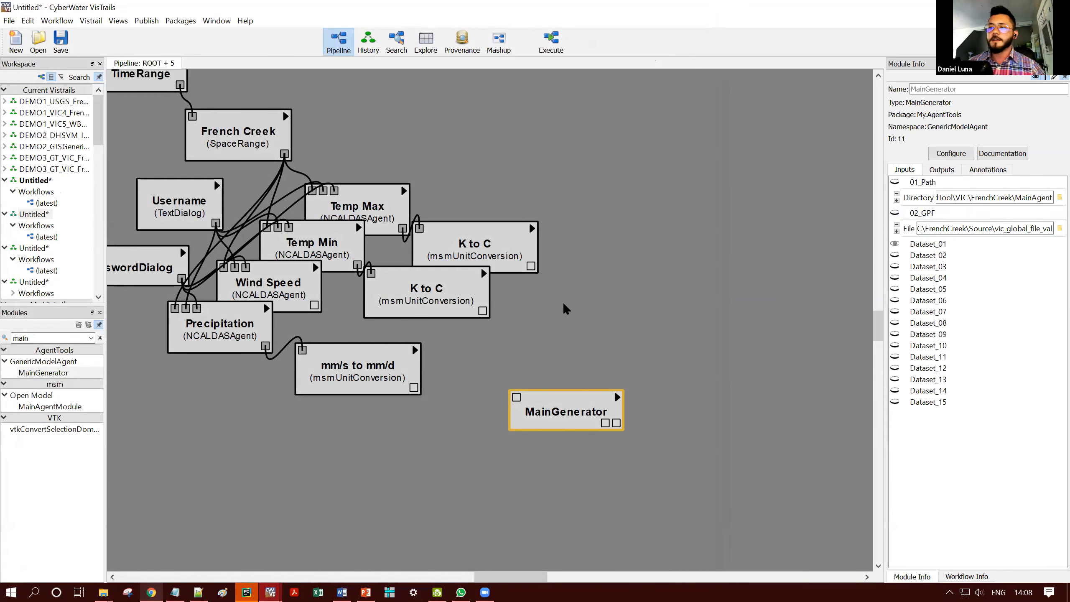
- Nudge the MainGenerator module slightly closer to the unit conversion modules and review its 02_GPF file path
left_click(763, 317)
left_click(583, 401)
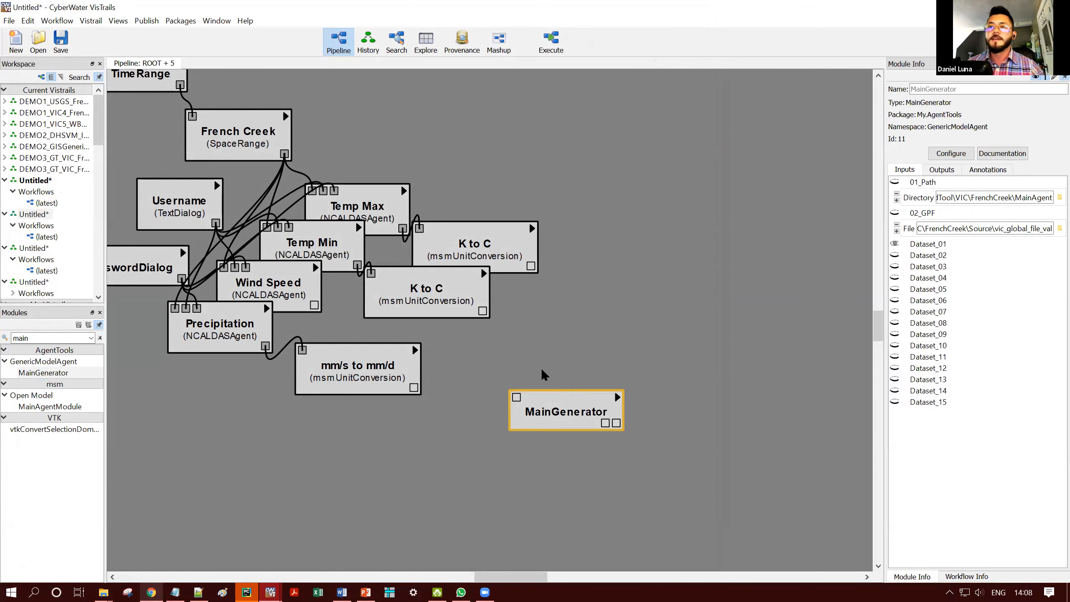
left_click(530, 367)
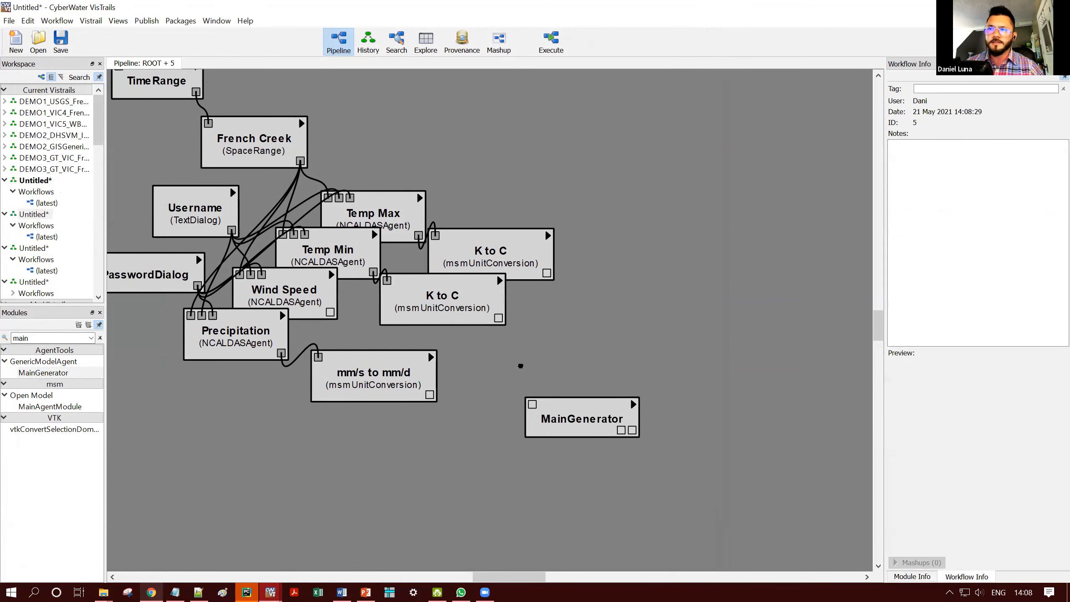
left_click_drag(593, 430, 582, 418)
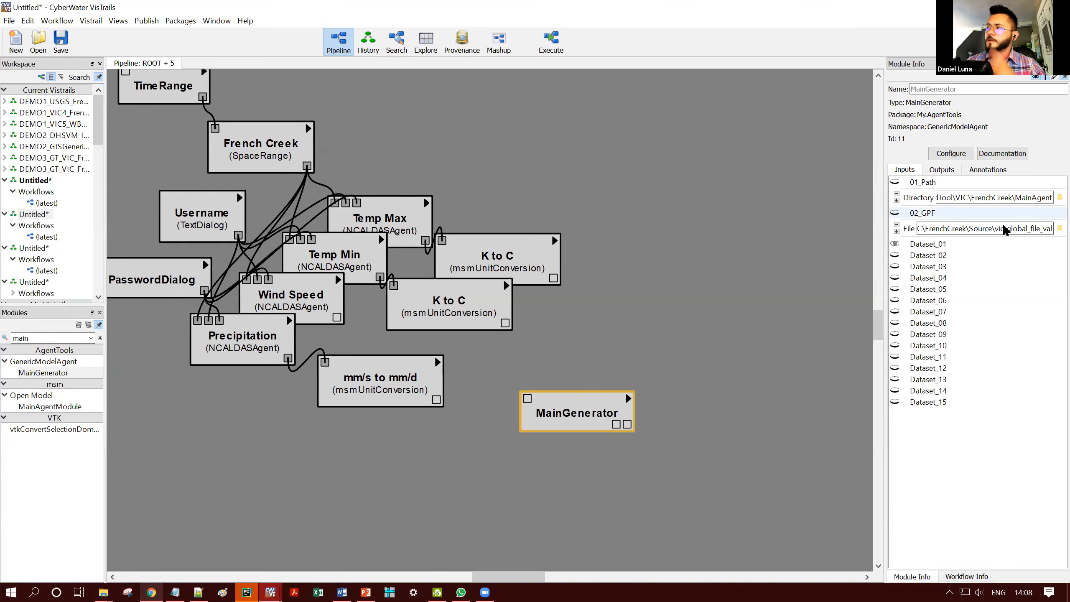
left_click_drag(1011, 229, 1053, 228)
left_click(691, 274)
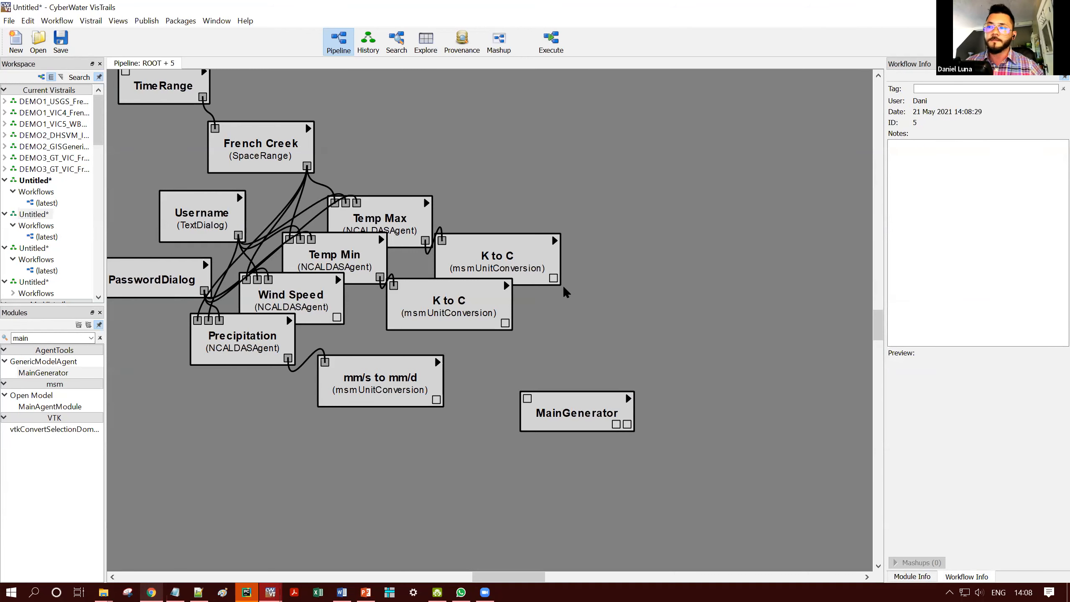
- Connect Temp Max's K to C output to MainGenerator's Dataset_01 and show the Dataset_02, Dataset_03 and Dataset_04 input ports
left_click_drag(554, 278, 527, 400)
left_click(581, 401)
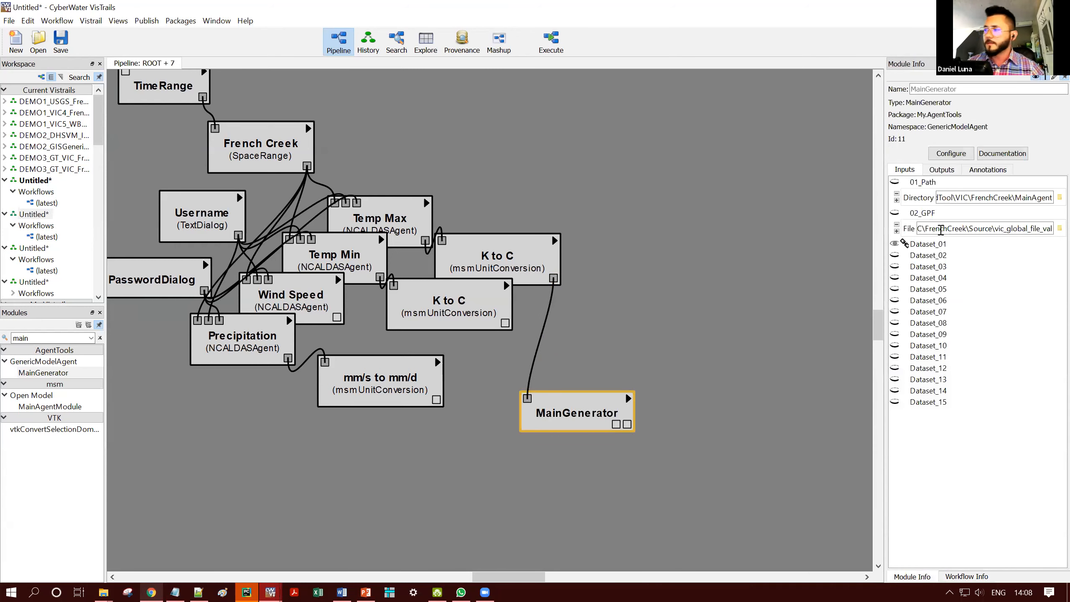
left_click(894, 255)
left_click(895, 268)
left_click(895, 278)
- Connect Temp Min's K to C, mm/s to mm/d and Wind Speed outputs to MainGenerator's Dataset_02, Dataset_03 and Dataset_04 respectively
left_click(505, 323)
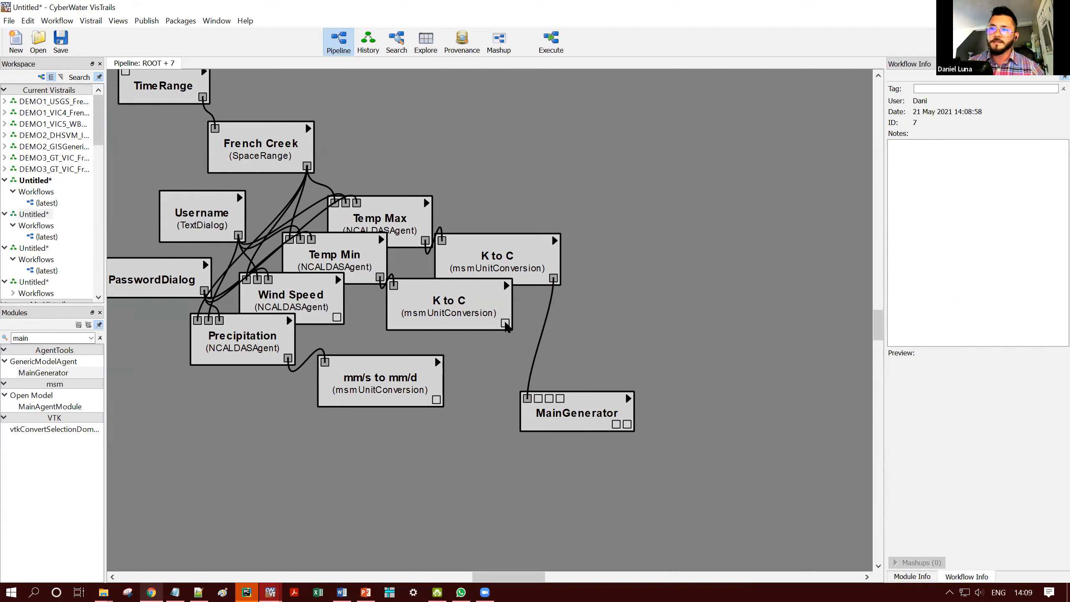
left_click_drag(505, 323, 540, 398)
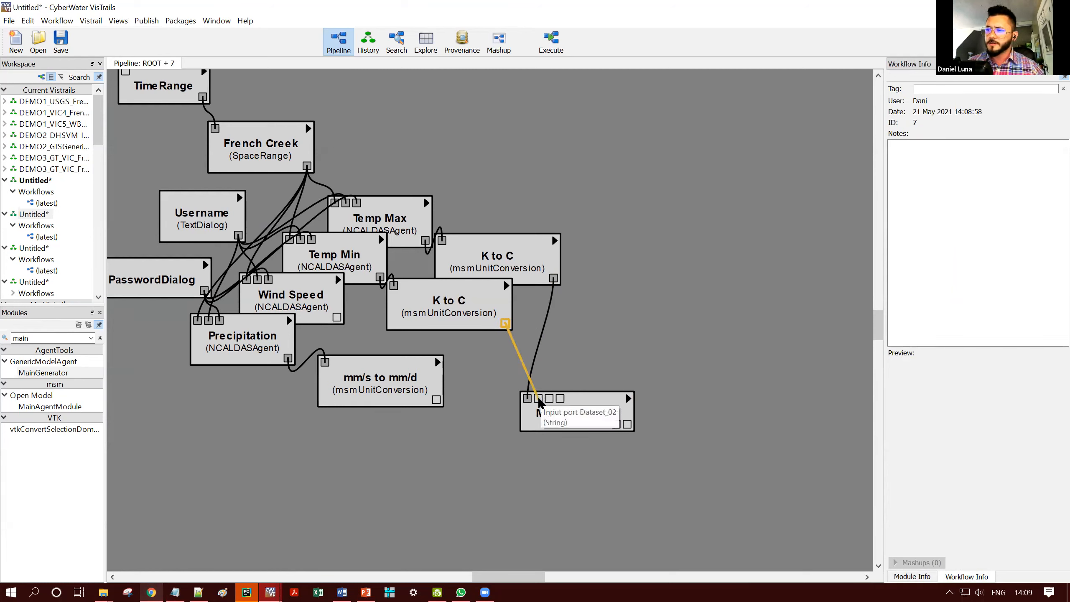
left_click_drag(436, 399, 551, 402)
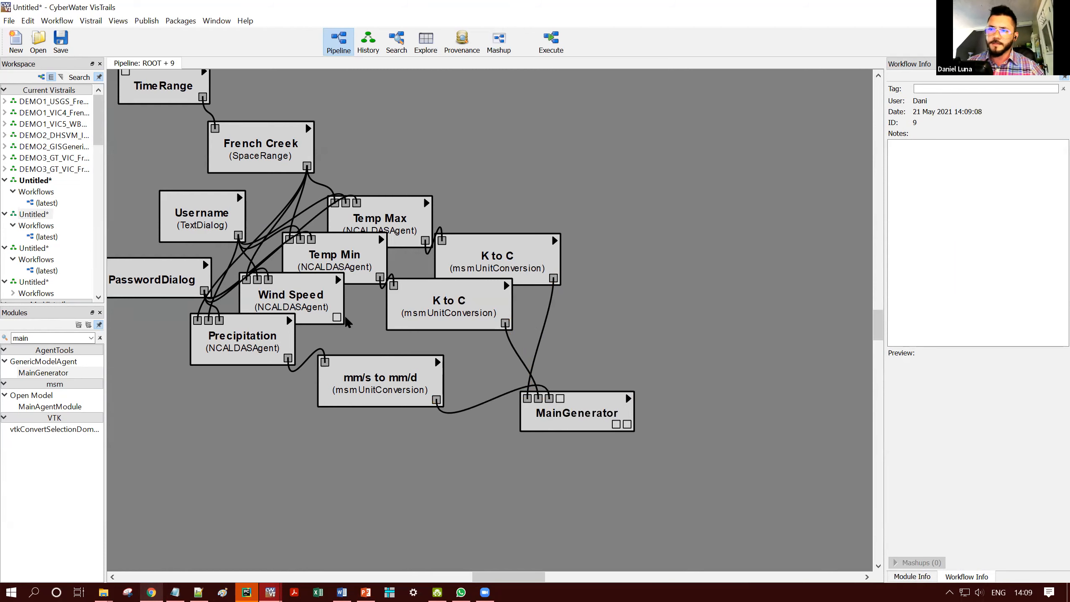
left_click_drag(337, 316, 559, 402)
left_click_drag(584, 321, 593, 279)
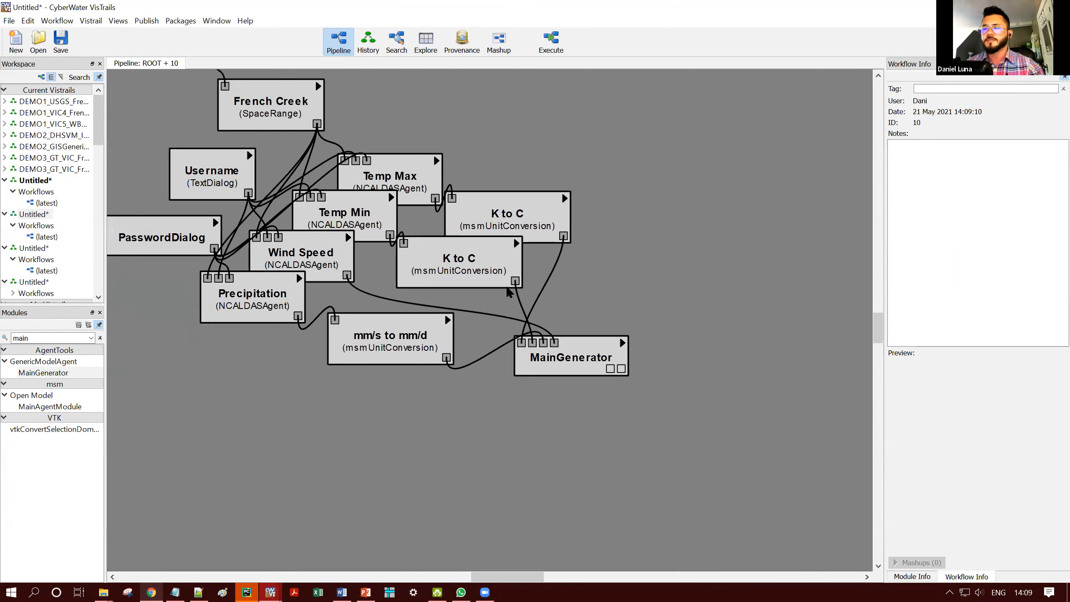
- Add an AreaWiseParamGenerator module below MainGenerator and connect MainGenerator's first output to its WD_Path input
double_click(54, 337)
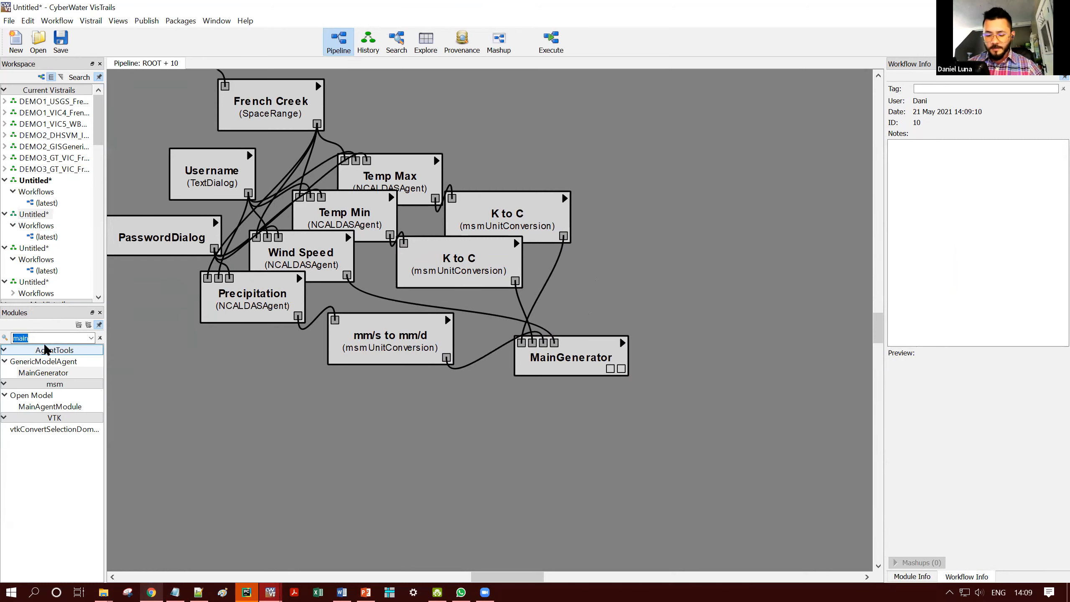
type("Area")
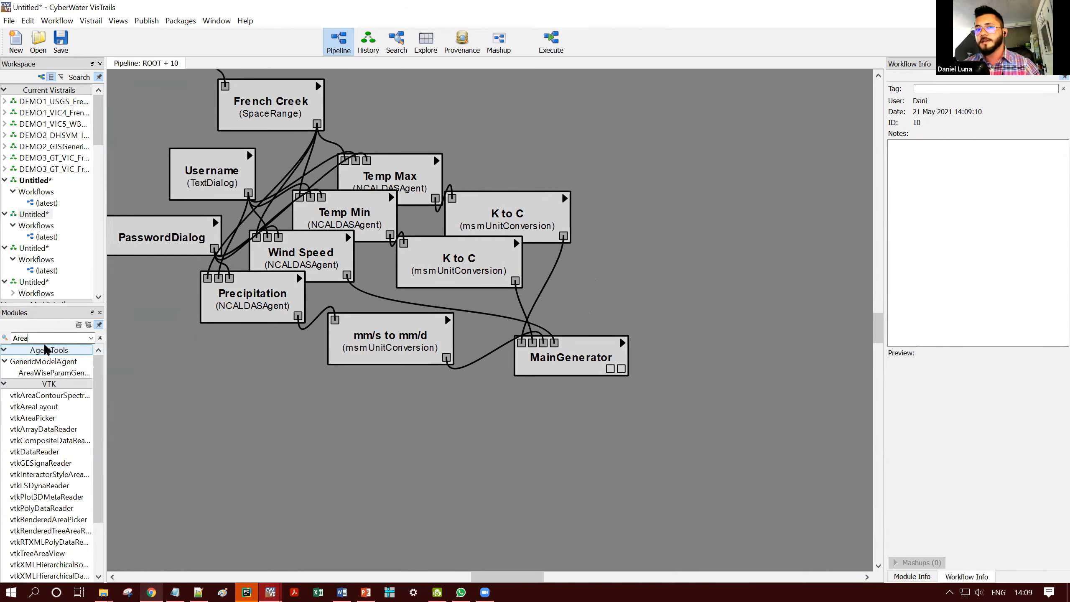
left_click_drag(60, 369, 513, 445)
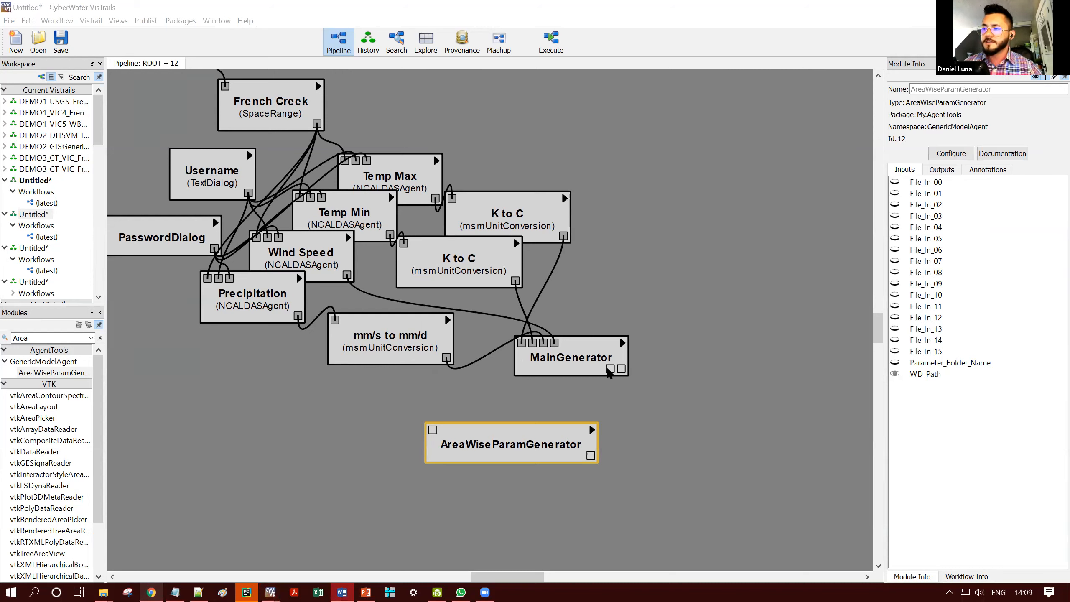
left_click(615, 379)
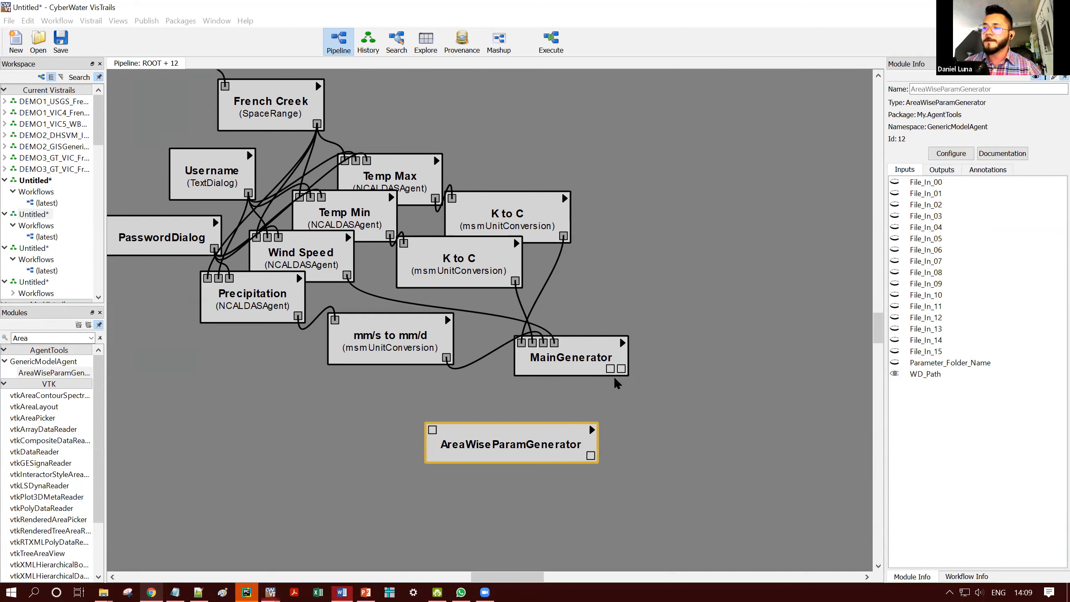
left_click(609, 370)
left_click_drag(610, 369, 500, 419)
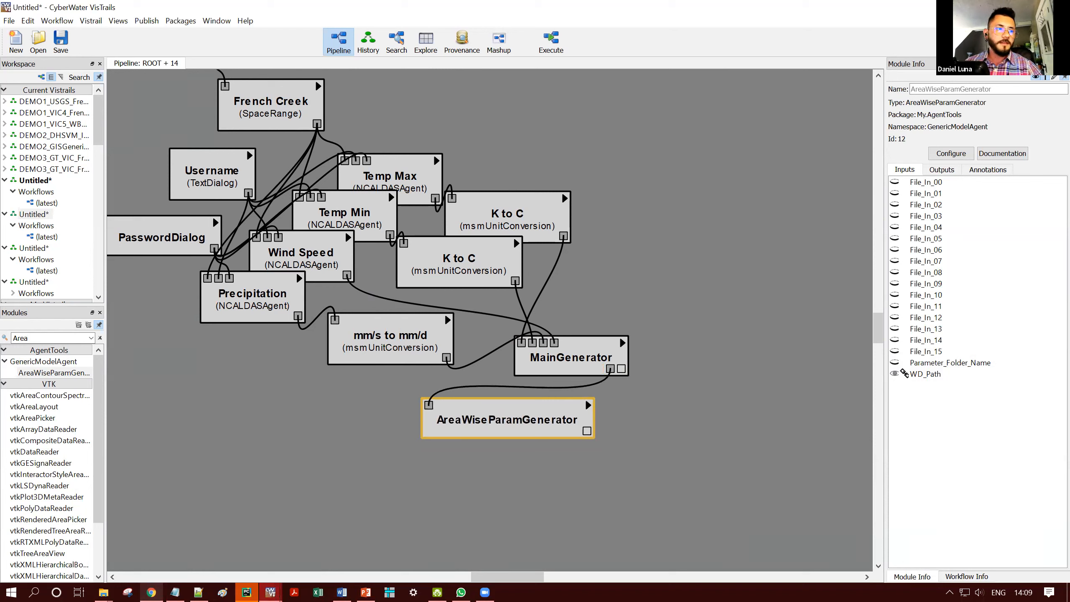
- Set AreaWiseParamGenerator's File_In_00 to the cell_fractions file in the VIC\FrenchCreek\Source folder
key("alt+Tab")
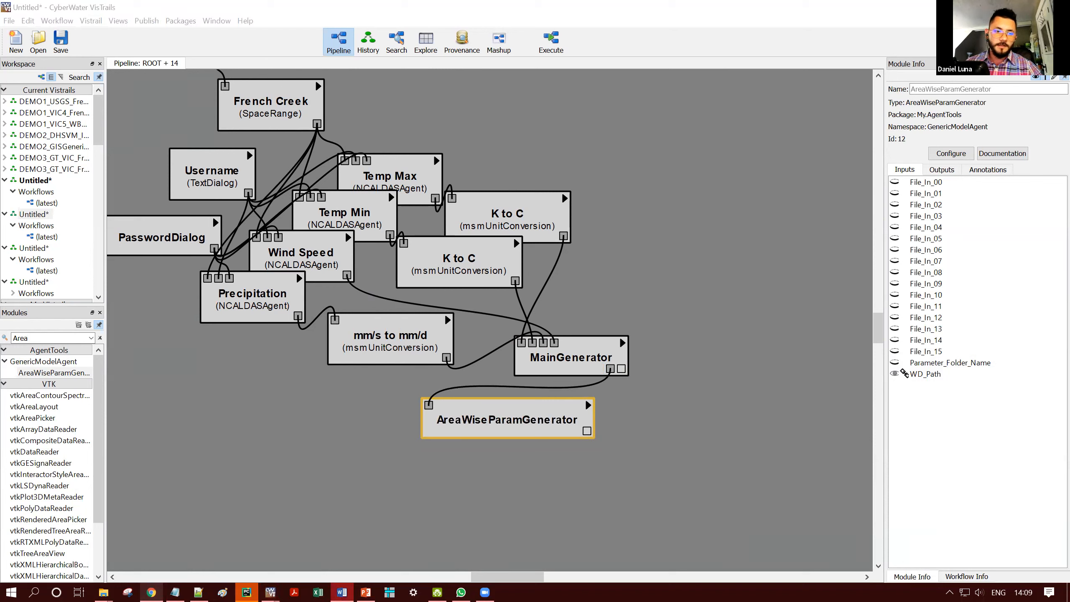
left_click(973, 183)
left_click(975, 194)
key("ctrl+v")
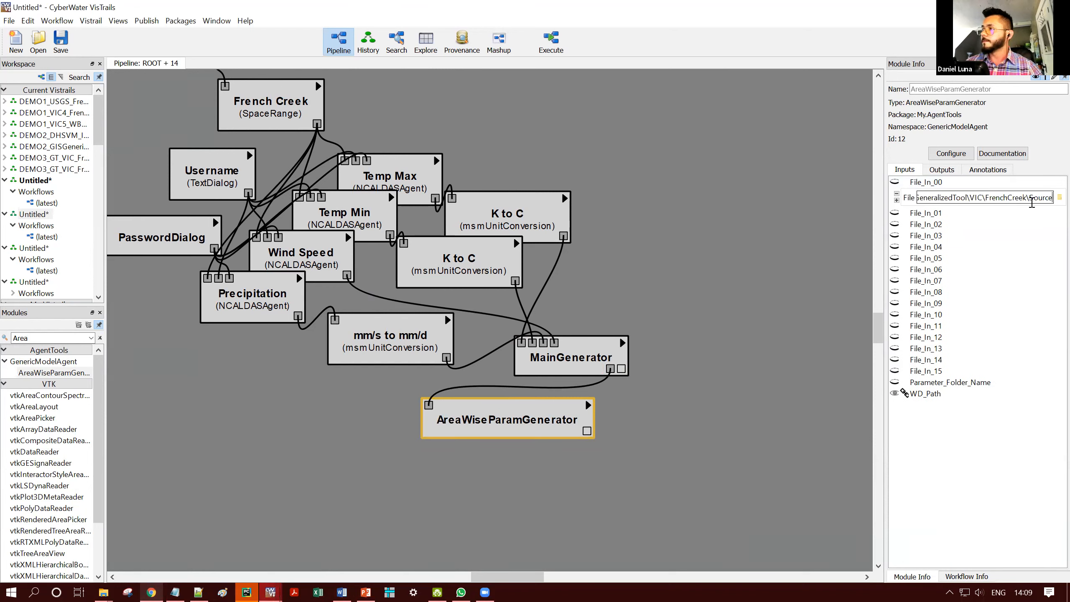
left_click(1059, 198)
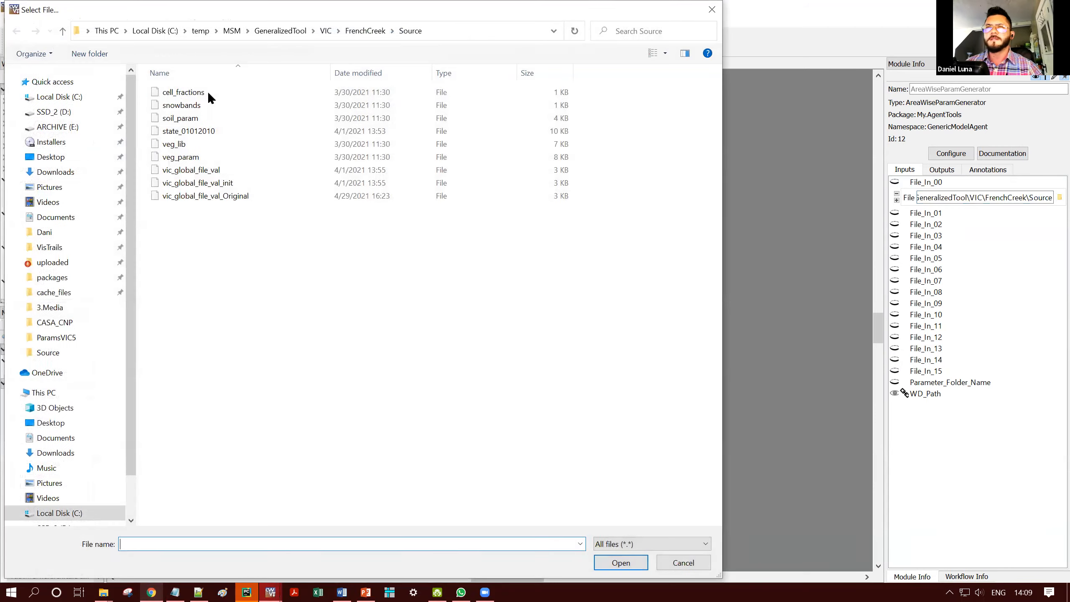
left_click(206, 92)
left_click(621, 562)
- Set AreaWiseParamGenerator's File_In_01 to snowbands and File_In_02 to soil_param from the VIC\FrenchCreek\Source folder
left_click(1059, 228)
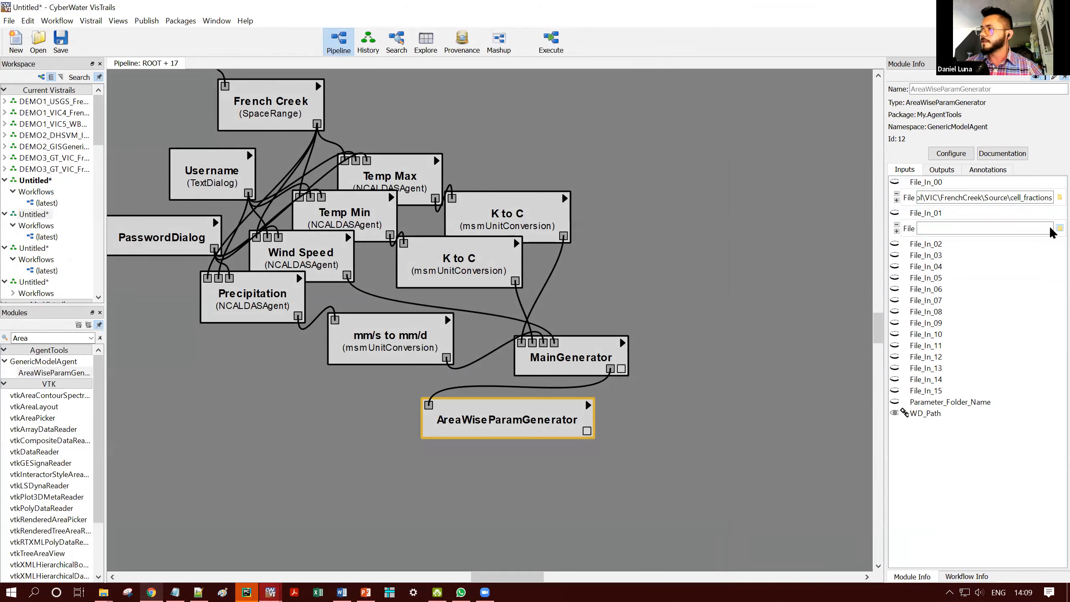
left_click(155, 103)
left_click(622, 561)
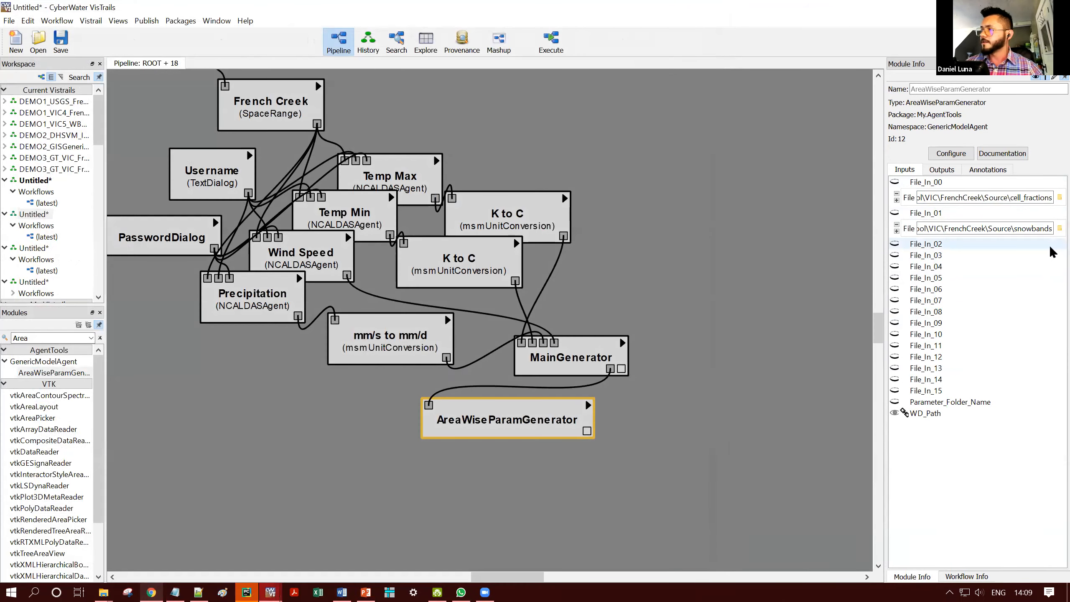
left_click(1049, 246)
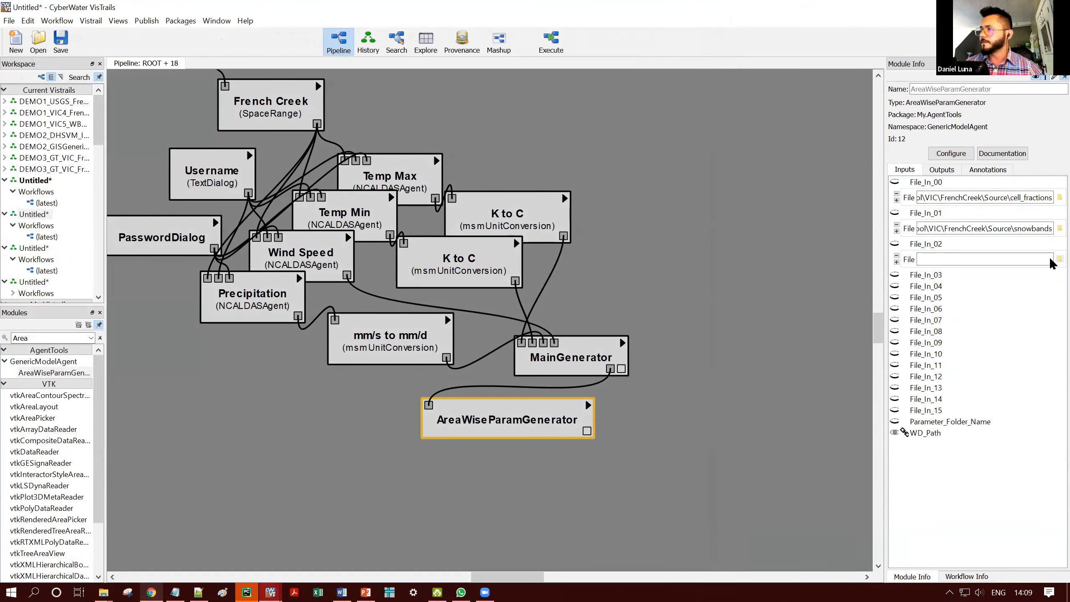
left_click(1058, 259)
left_click(180, 118)
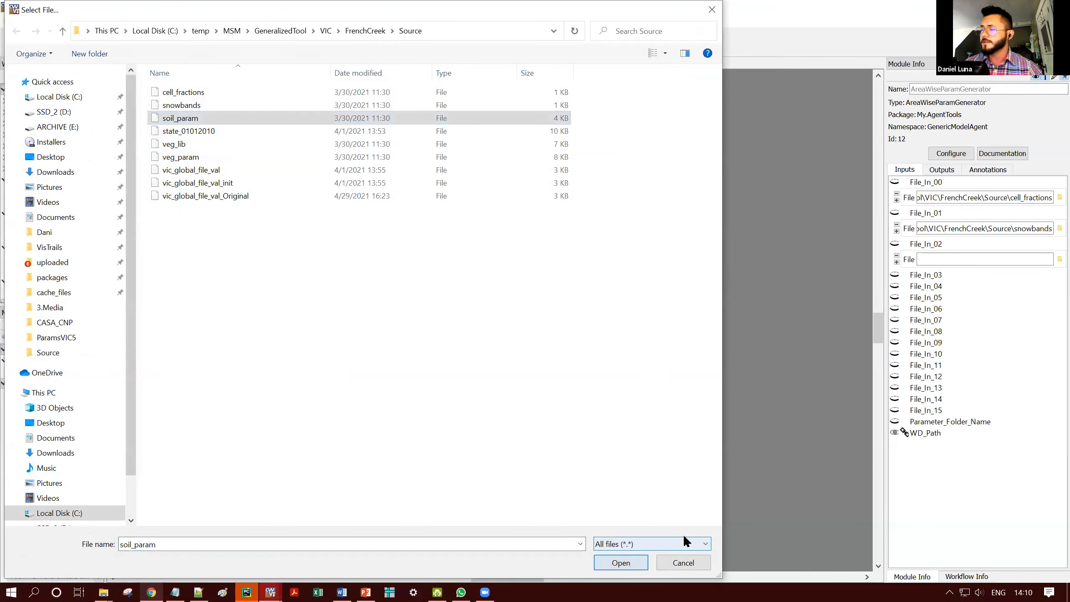
left_click(621, 562)
- Set AreaWiseParamGenerator's File_In_03 to veg_lib and File_In_04 to veg_param from the same Source folder
left_click(1050, 276)
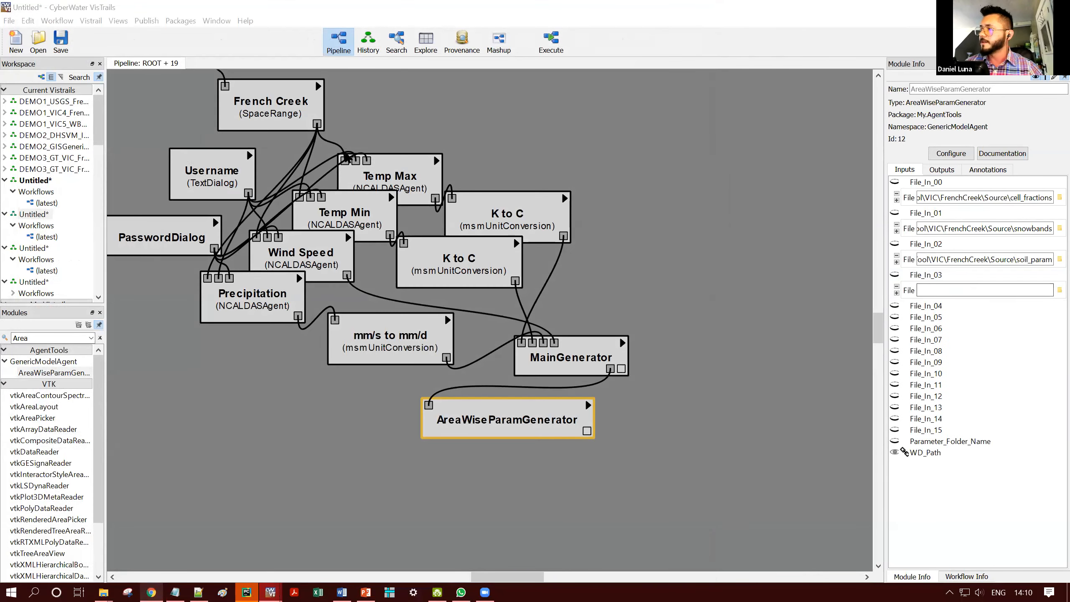
left_click(1059, 290)
left_click(174, 143)
left_click(621, 563)
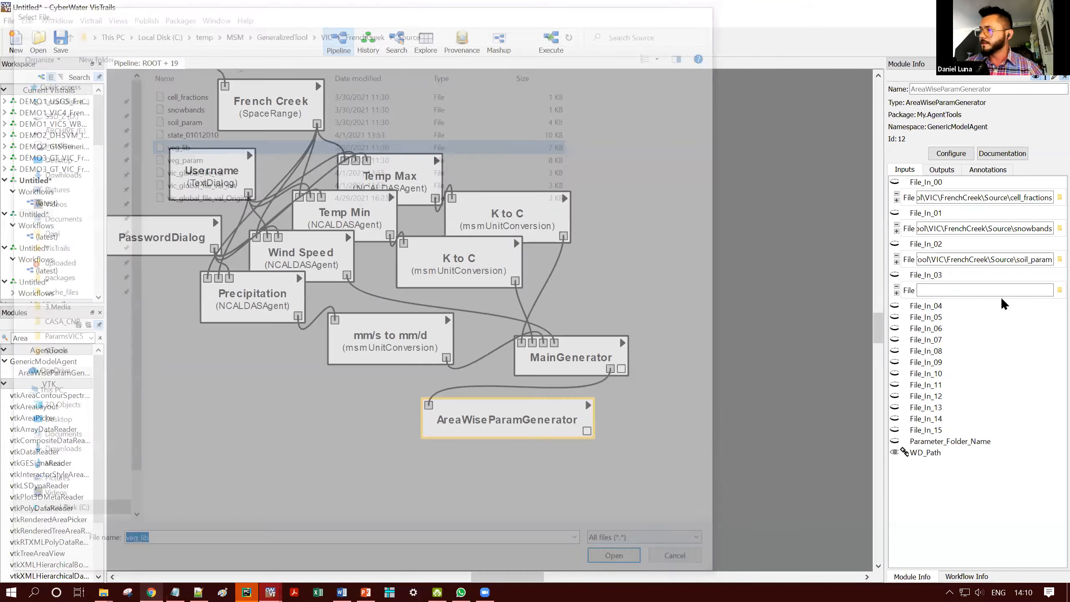
left_click(995, 303)
left_click(1058, 321)
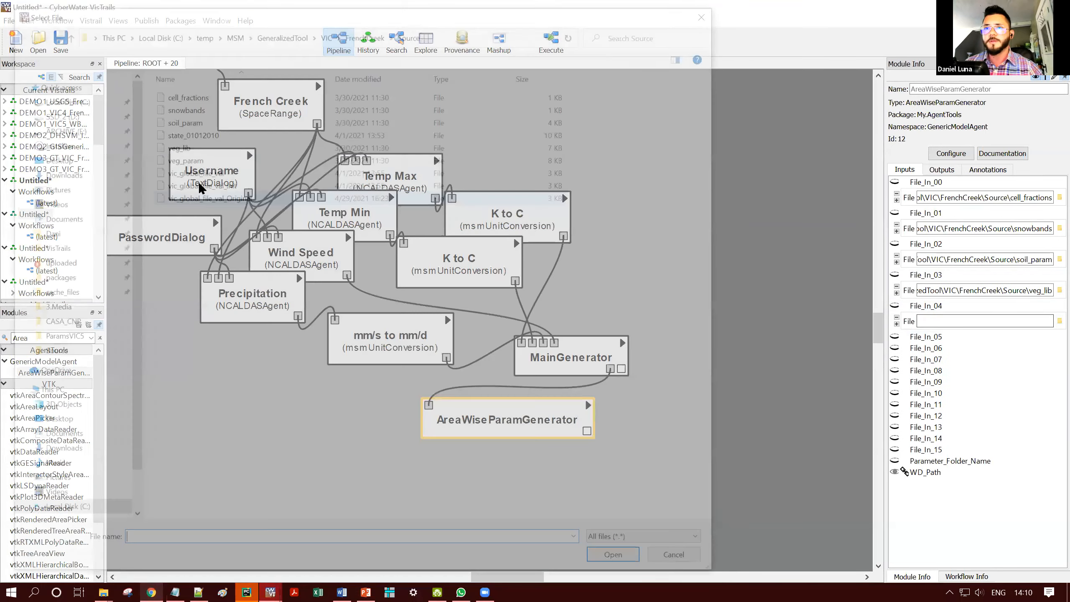
left_click(180, 157)
left_click(622, 561)
left_click(506, 455)
left_click(505, 437)
- Add a ForcingDataFileGenerator module below MainGenerator and arrange it just above AreaWiseParamGenerator
double_click(51, 337)
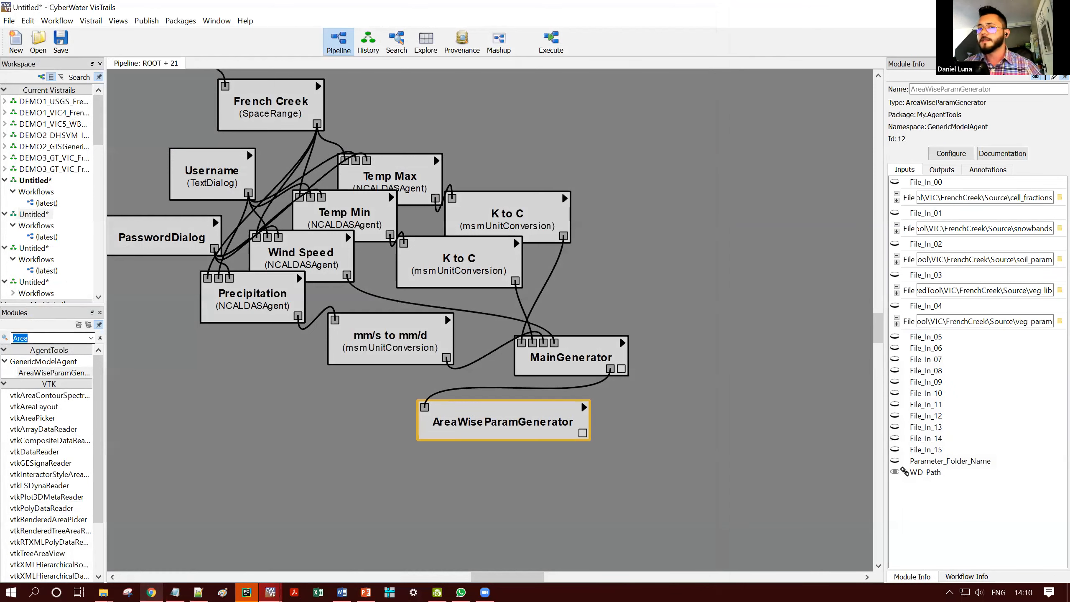
type("Forcin")
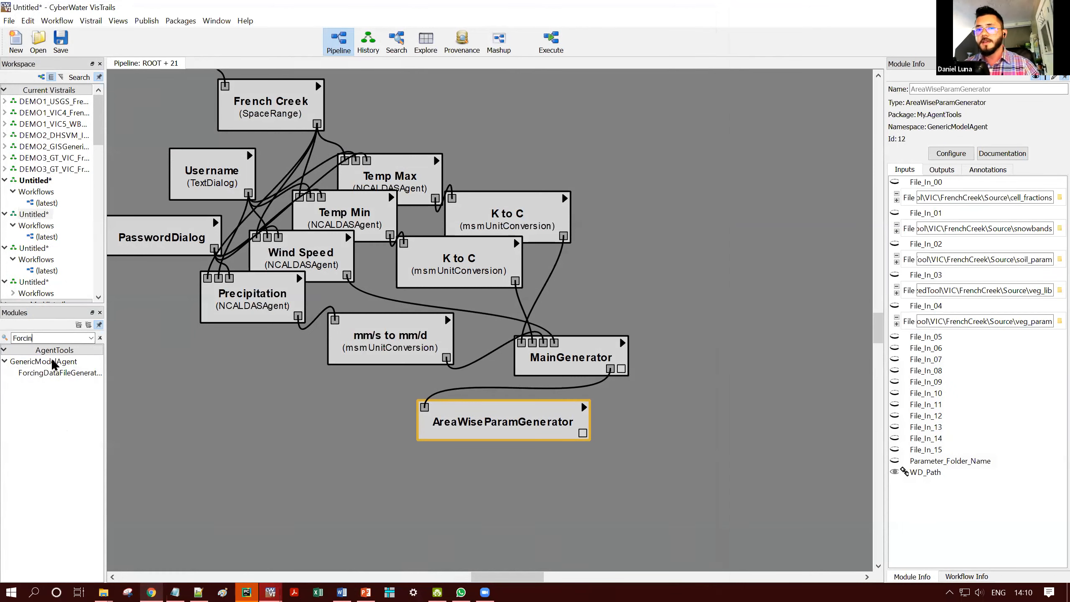
left_click_drag(63, 372, 541, 414)
left_click_drag(427, 419, 422, 429)
left_click_drag(492, 430, 537, 416)
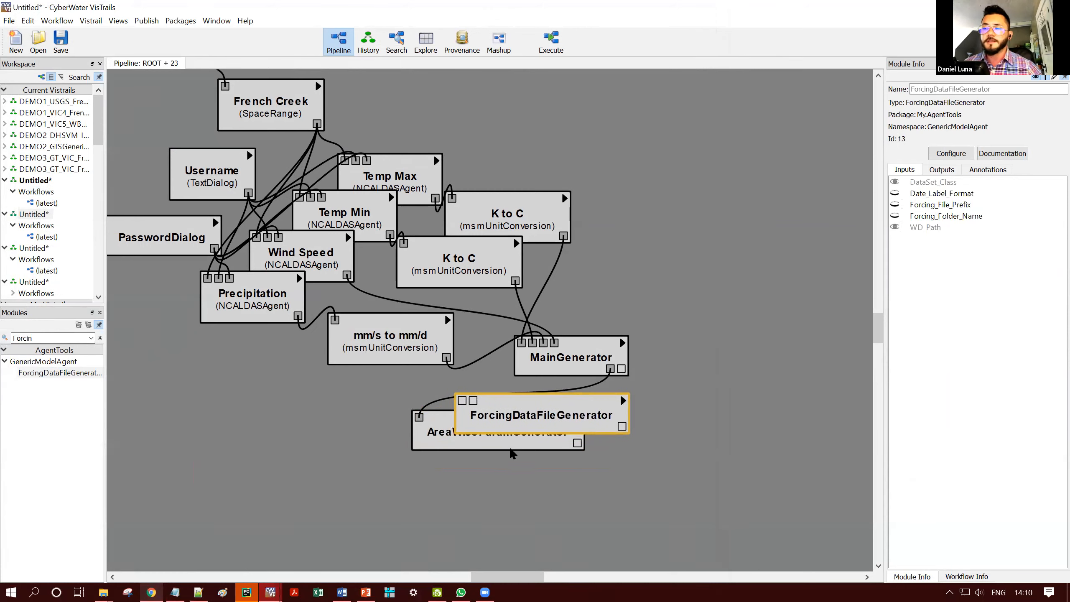
left_click_drag(505, 451, 512, 463)
left_click_drag(524, 417, 523, 459)
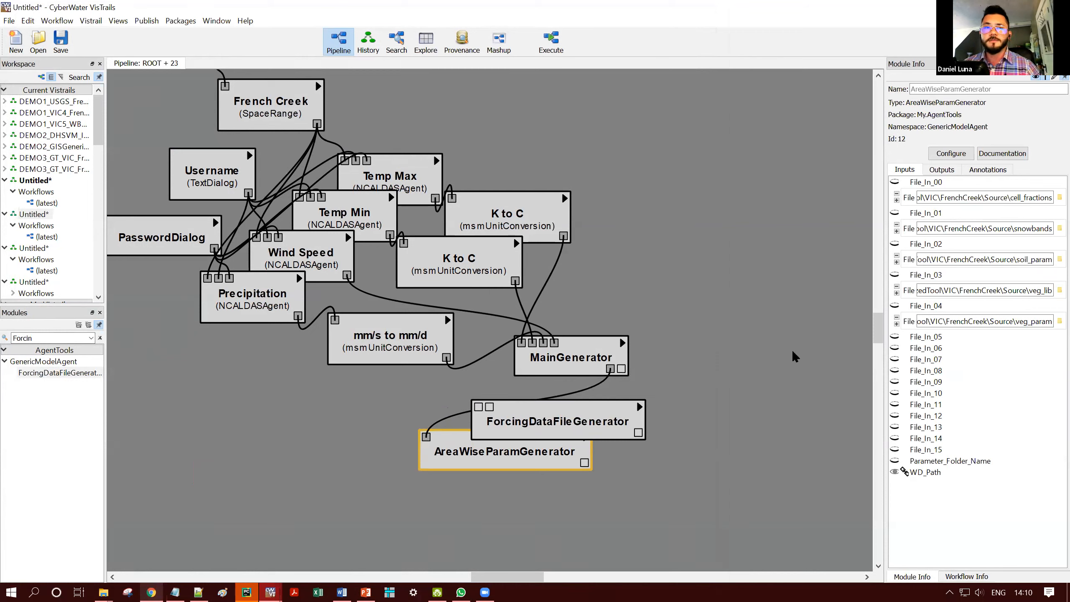
left_click_drag(577, 425, 589, 430)
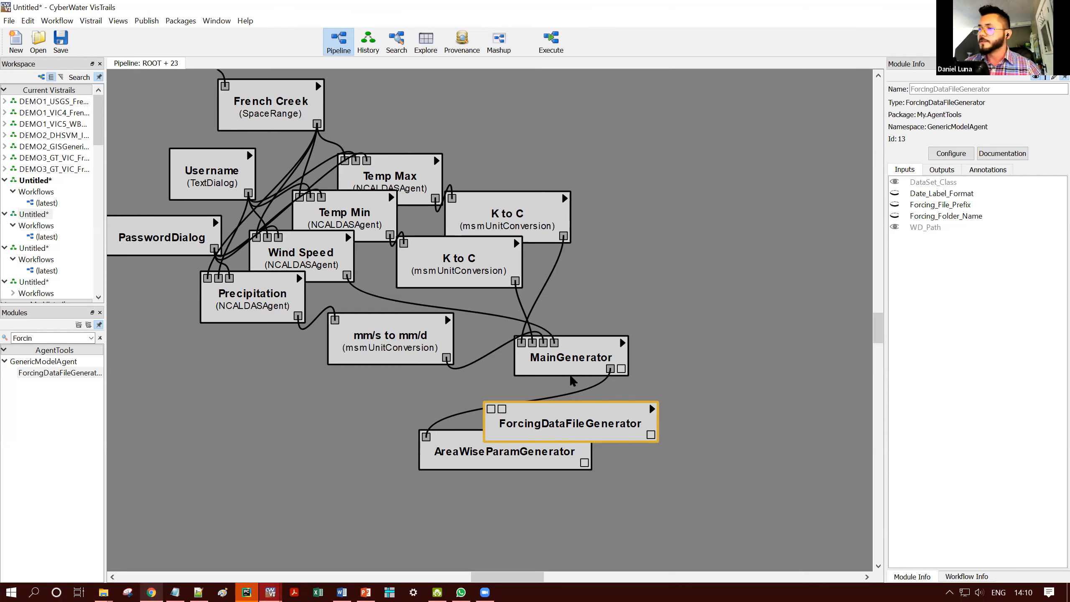
left_click_drag(605, 421, 617, 424)
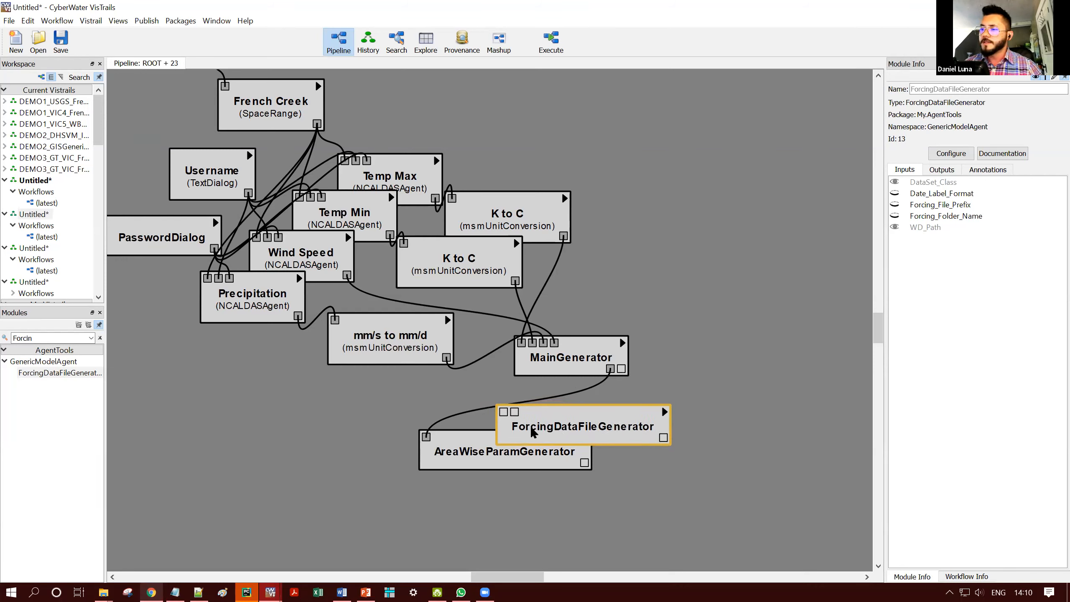
- Connect MainGenerator's two outputs to ForcingDataFileGenerator's WD_Path and DataSet_Class inputs
left_click(610, 371)
left_click_drag(611, 371, 540, 427)
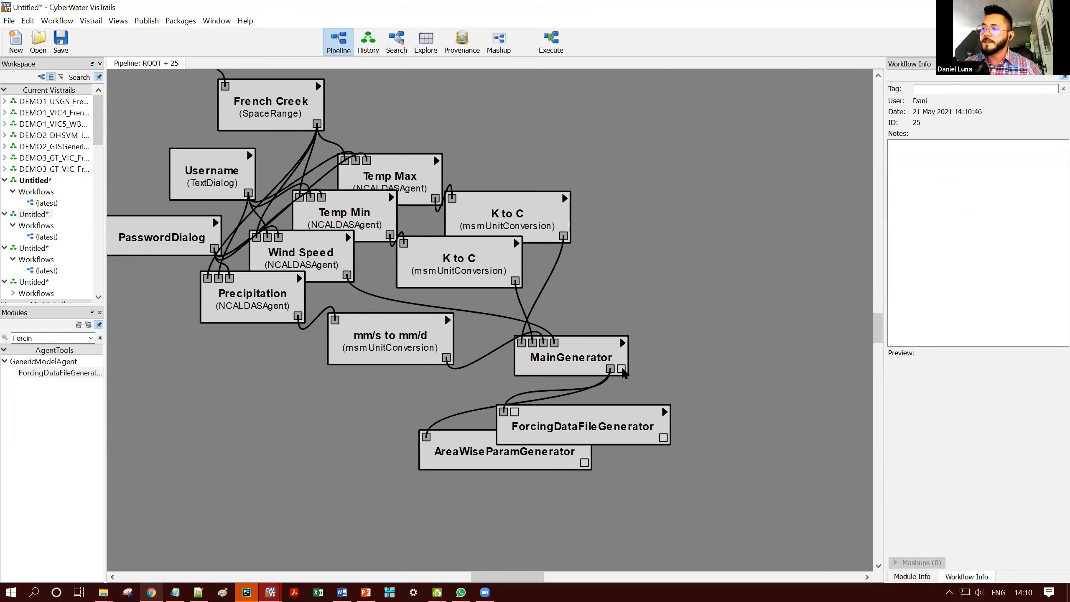
left_click_drag(621, 369, 515, 412)
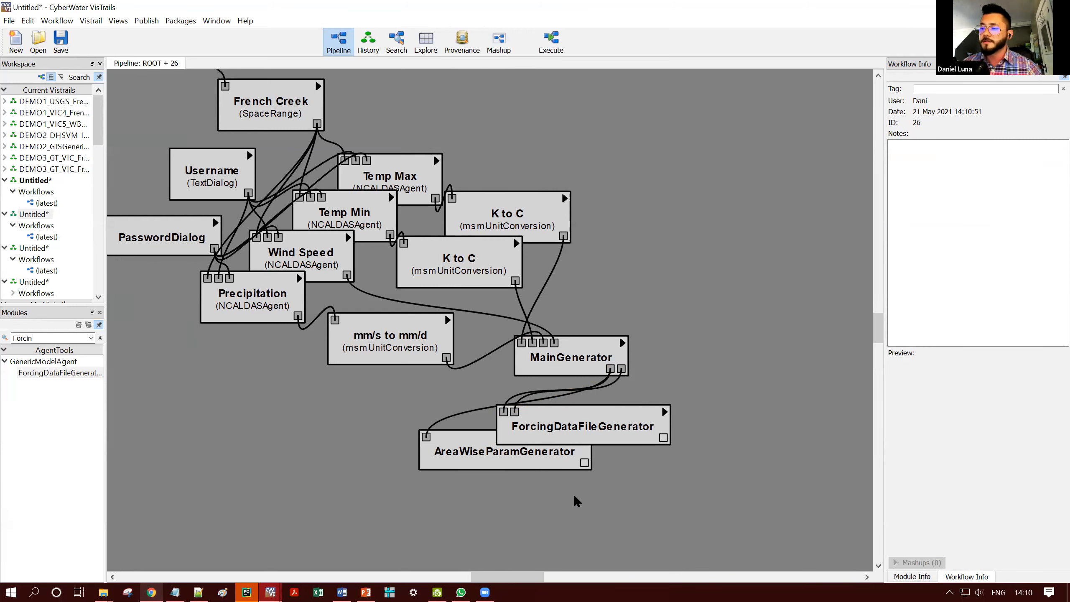
left_click(662, 407)
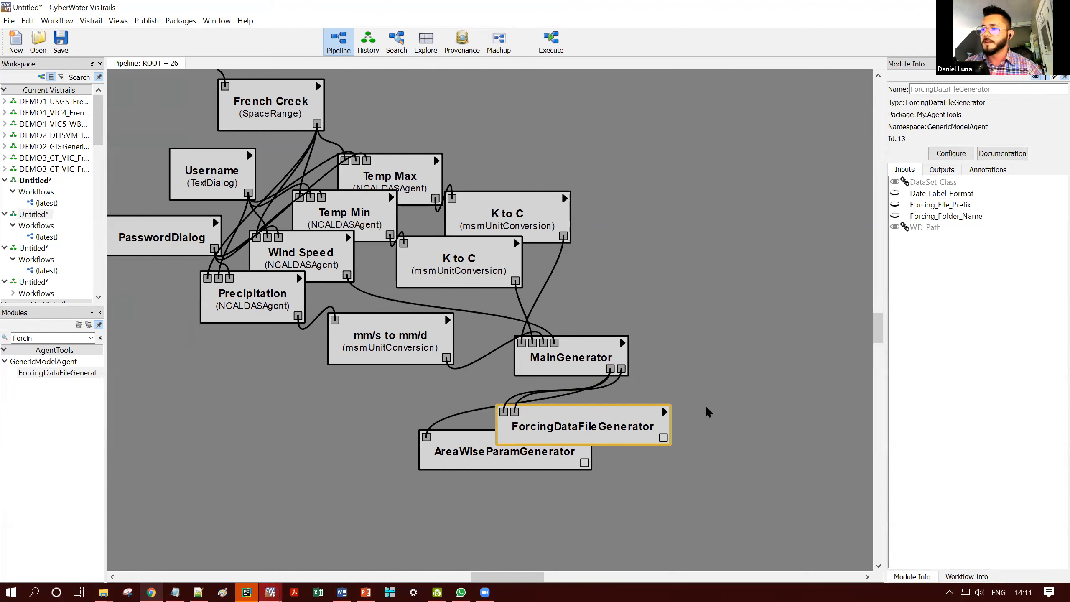
- Shift ForcingDataFileGenerator and AreaWiseParamGenerator together slightly to the right beneath MainGenerator
left_click(164, 346)
double_click(55, 339)
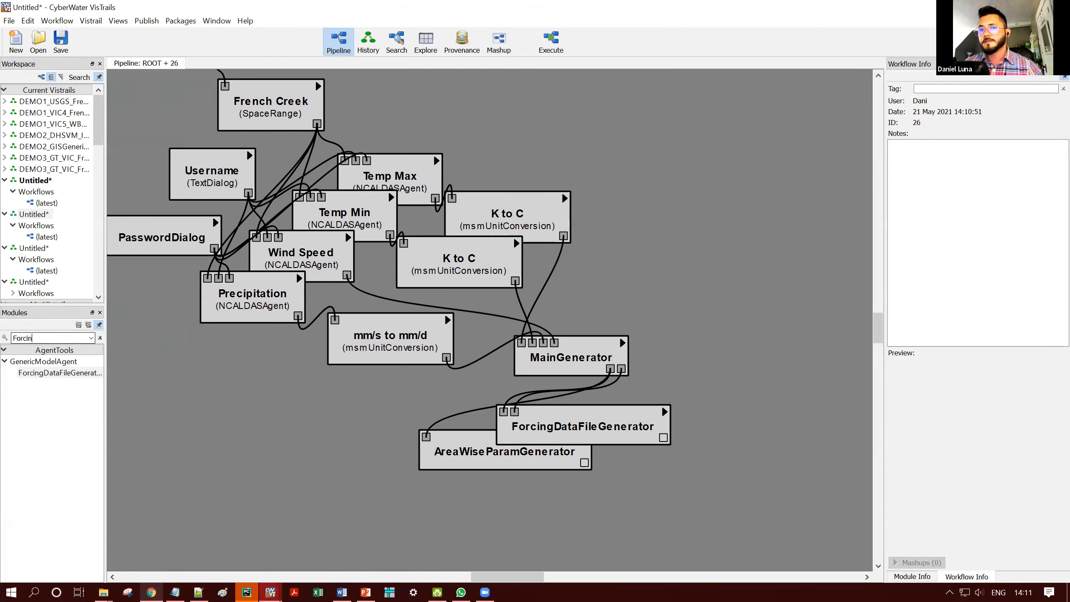
left_click_drag(419, 492, 705, 400)
left_click(669, 370)
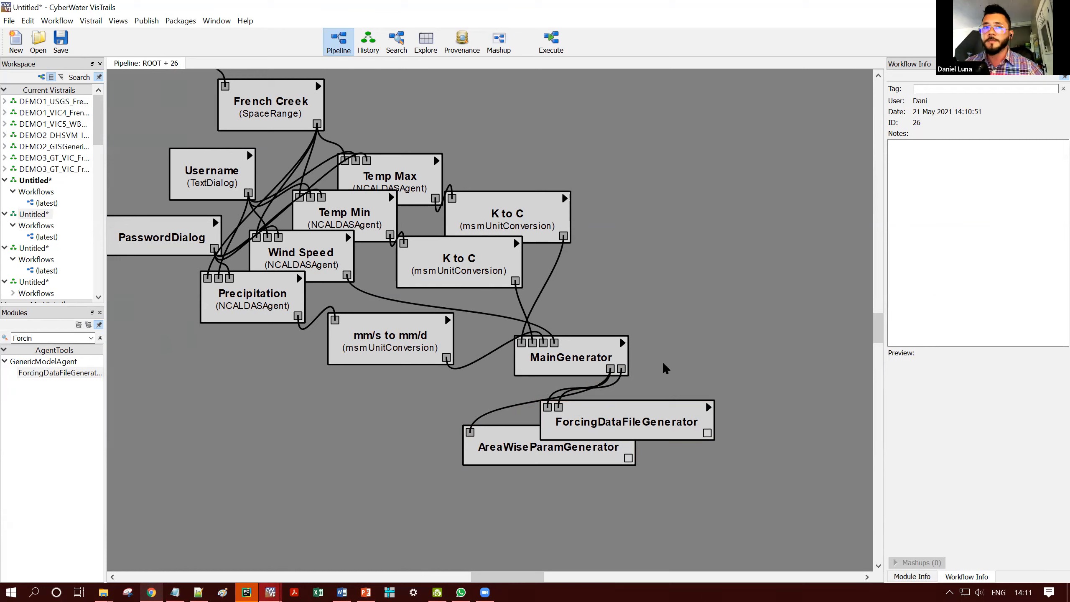
- Add a RunModuleAgent module from GenericModelAgent and place it below ForcingDataFileGenerator
double_click(23, 338)
type("Runm")
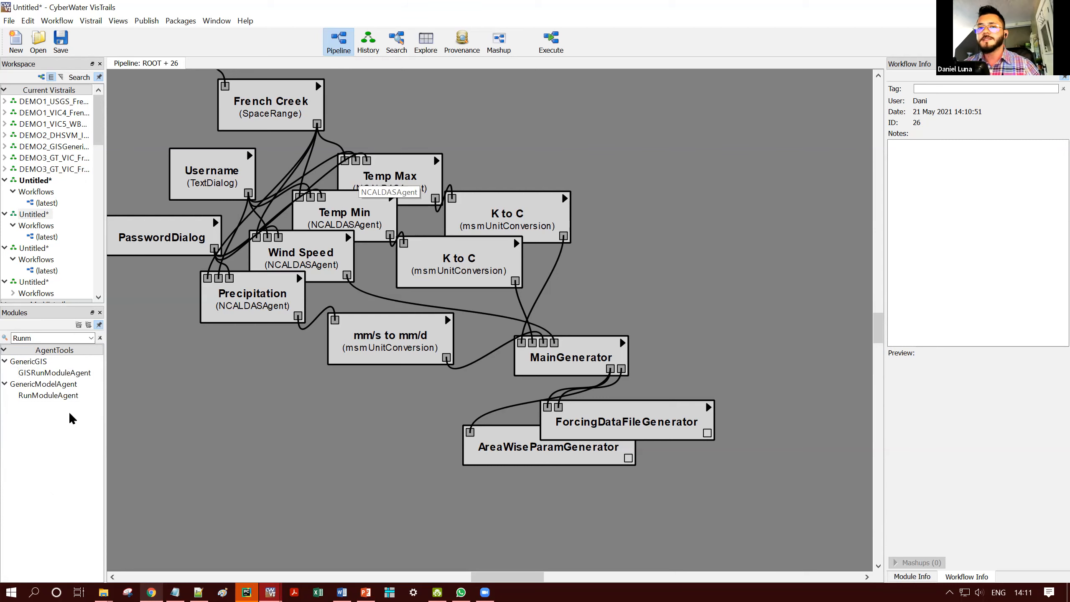
left_click(68, 396)
left_click_drag(348, 457, 343, 458)
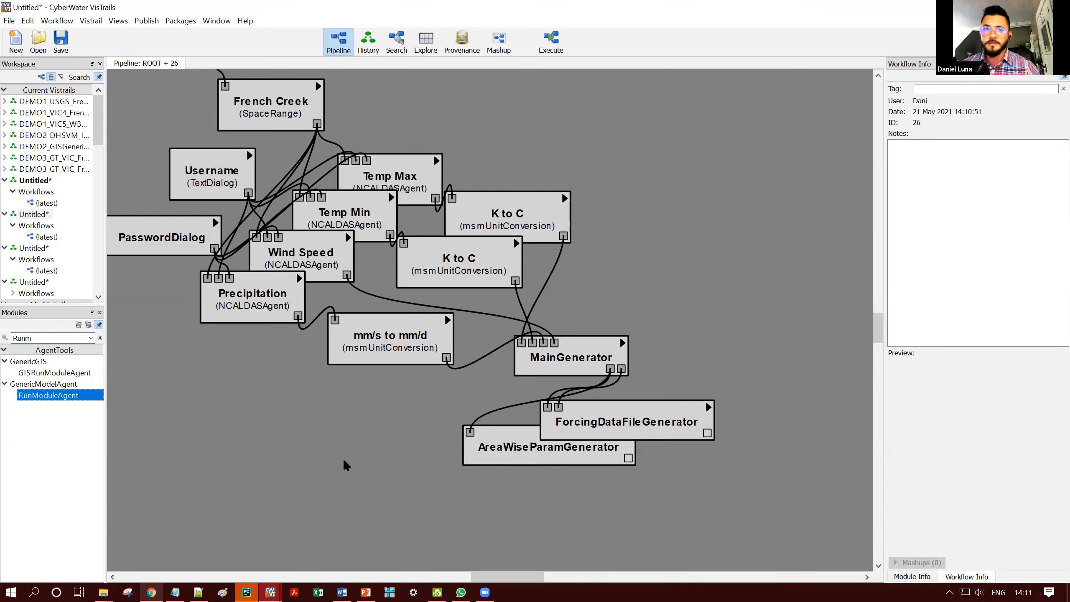
left_click_drag(400, 440, 695, 505)
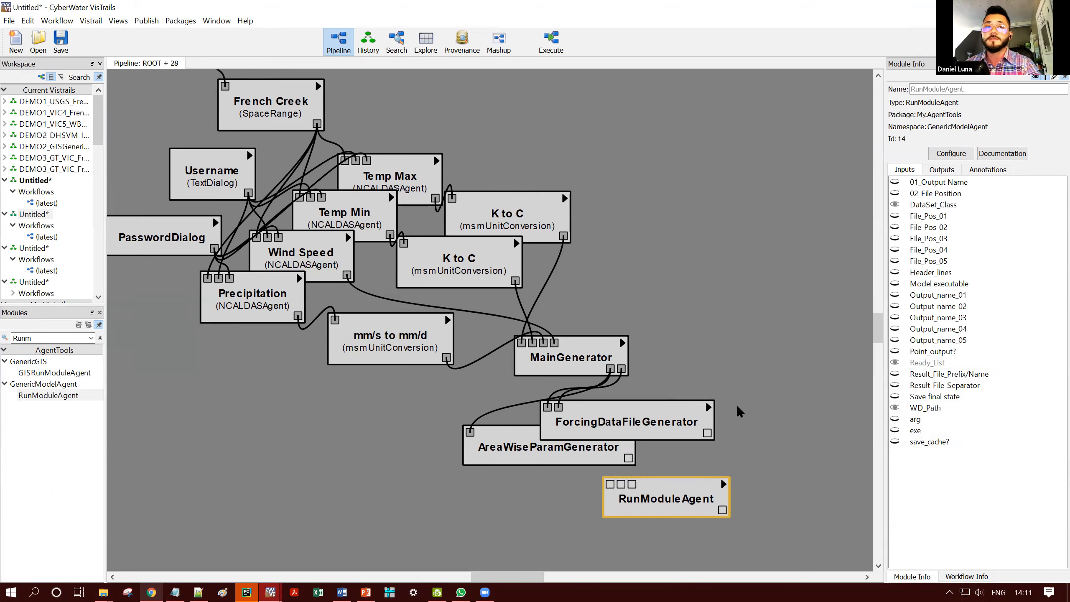
left_click_drag(738, 406, 712, 418)
left_click_drag(658, 500, 671, 511)
- In RunModuleAgent's 01_Output Name, set Output_name_01 to Surface Runoff and Output_name_02 to Baseflow
left_click(948, 184)
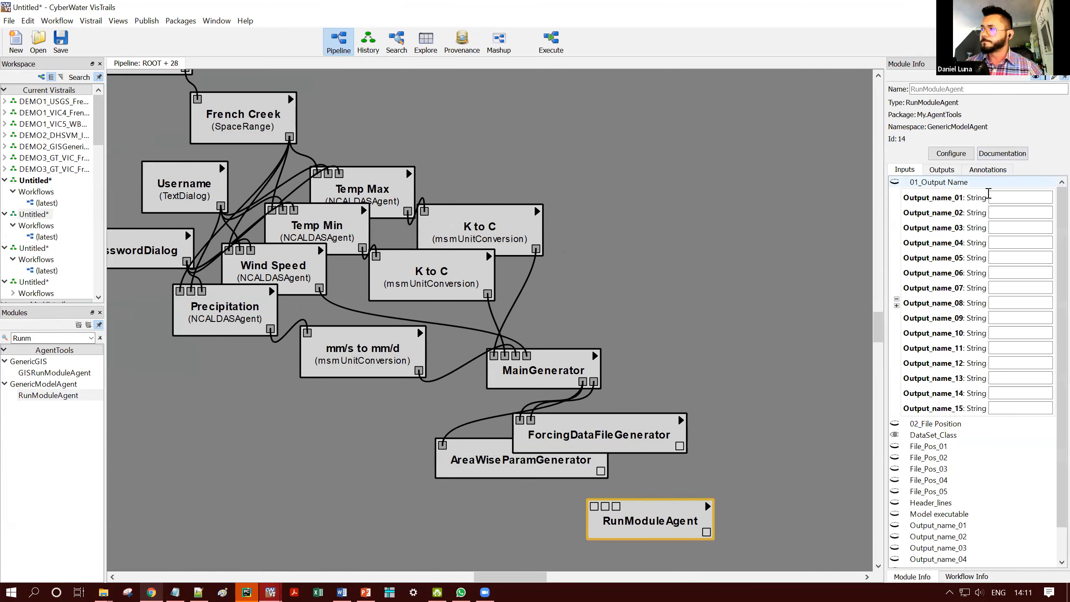
left_click(991, 197)
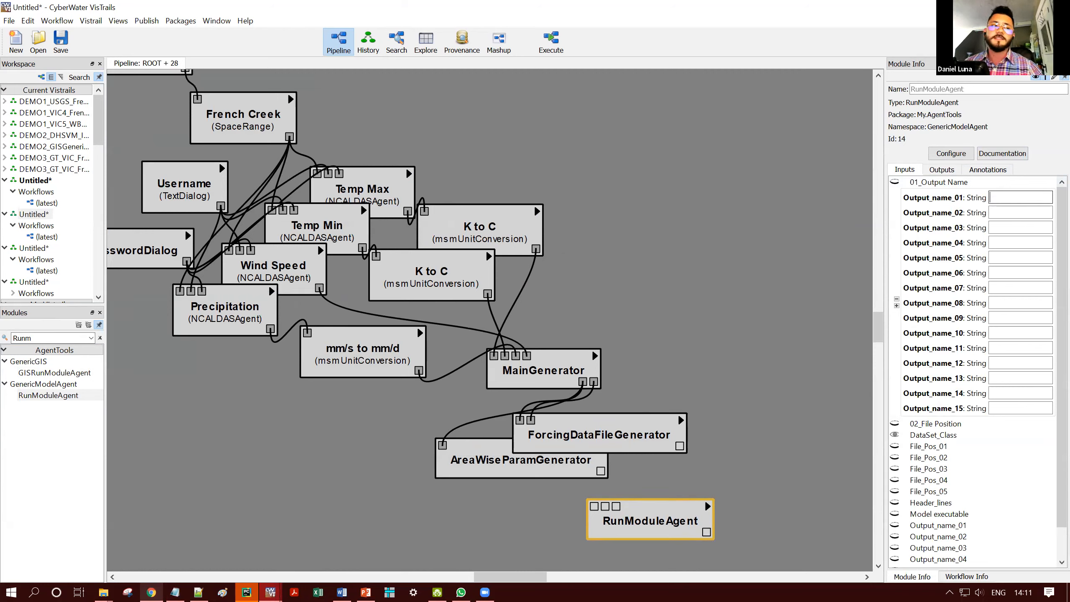
key("alt+Tab")
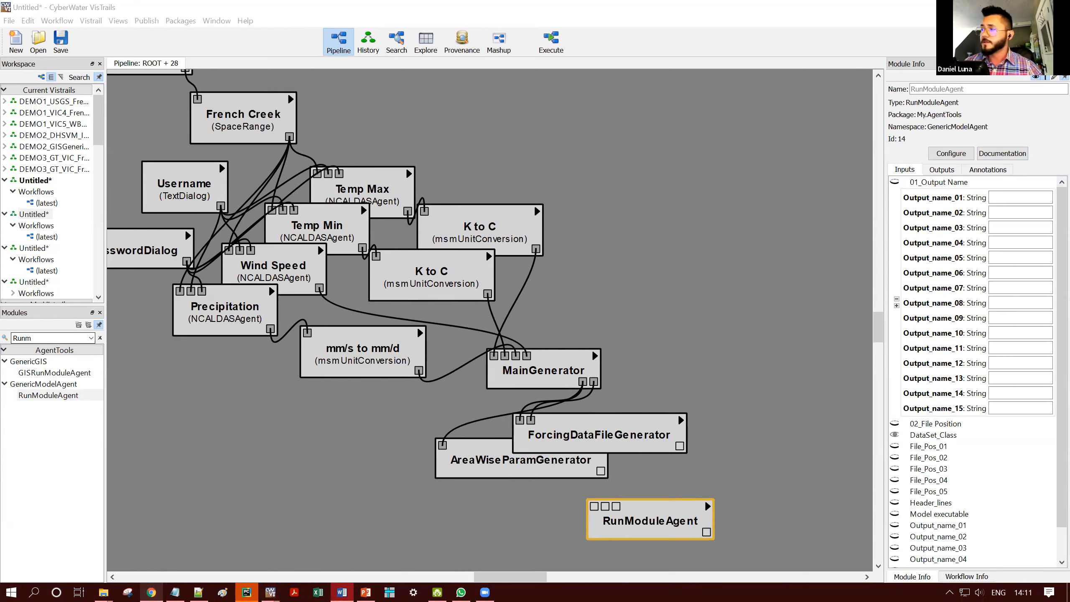
key("alt+Tab")
type("Surface Runoff")
key("Tab")
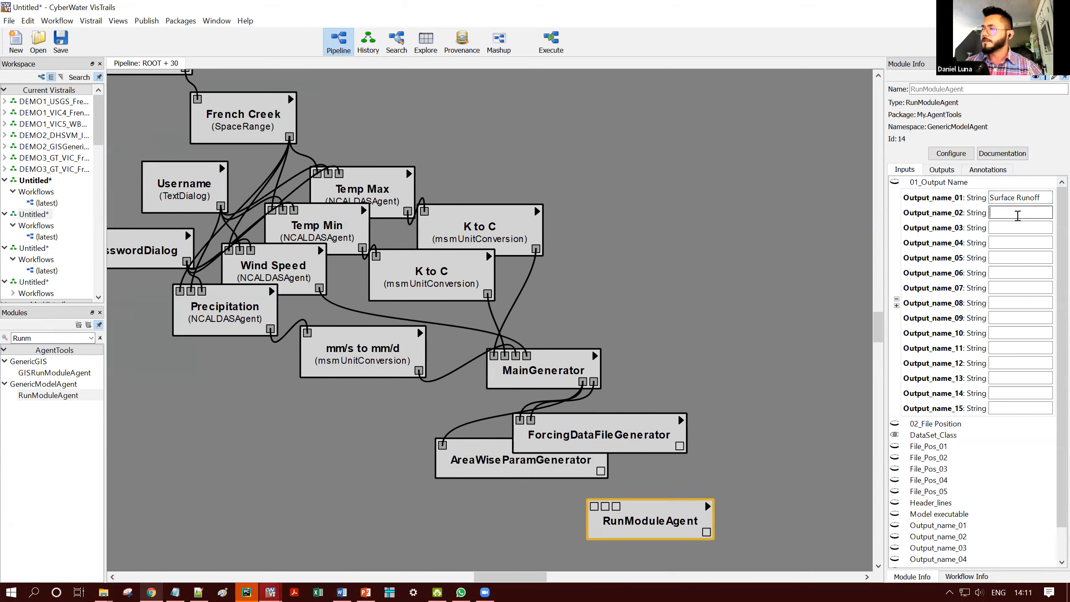
key("alt+Tab")
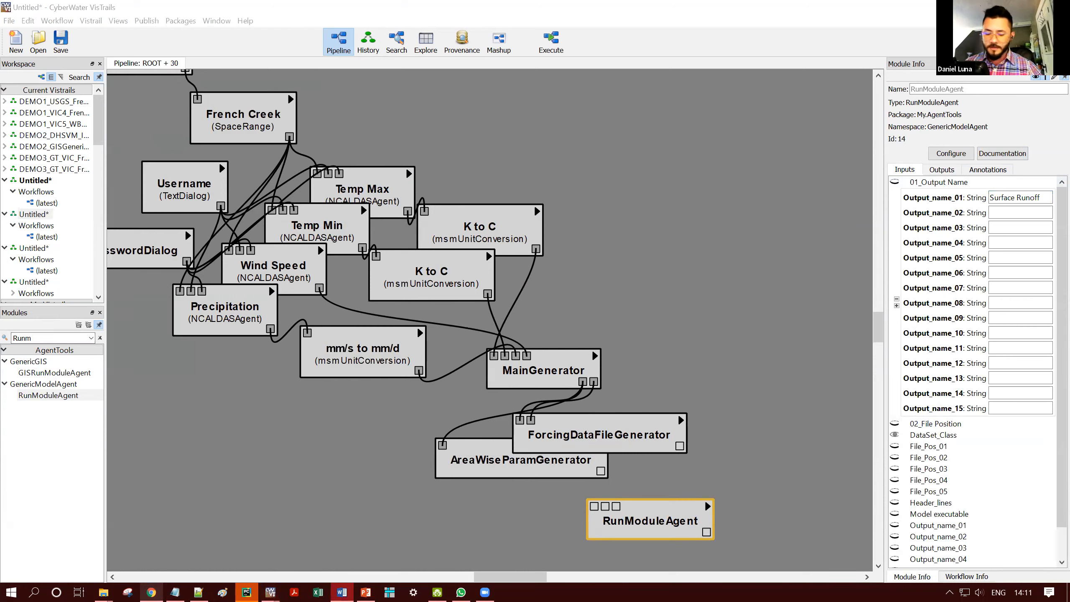
key("alt+Tab")
type("Baseflow")
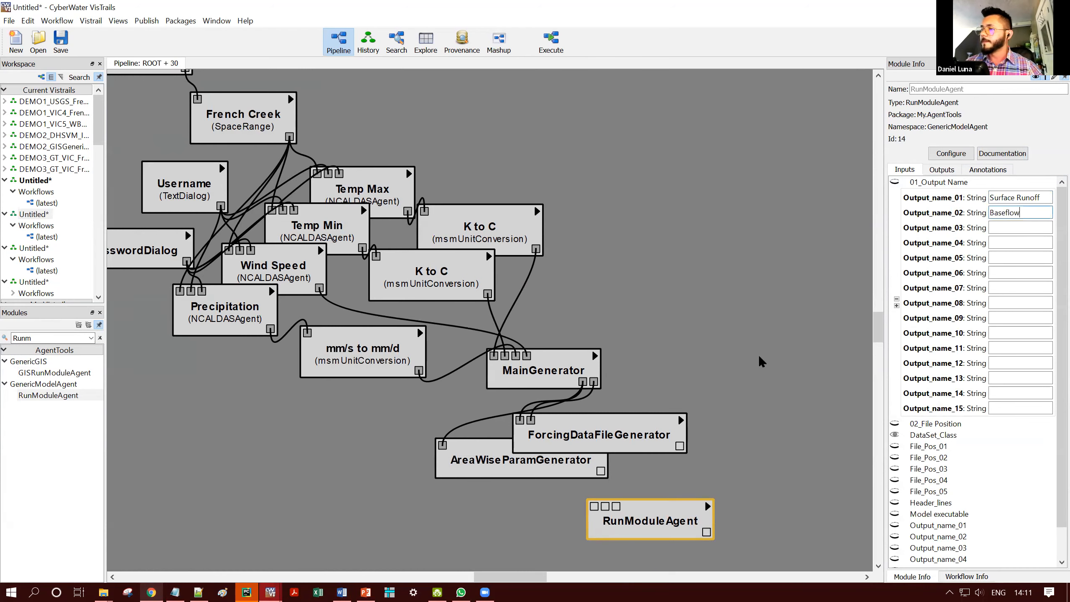
left_click(737, 415)
left_click(661, 513)
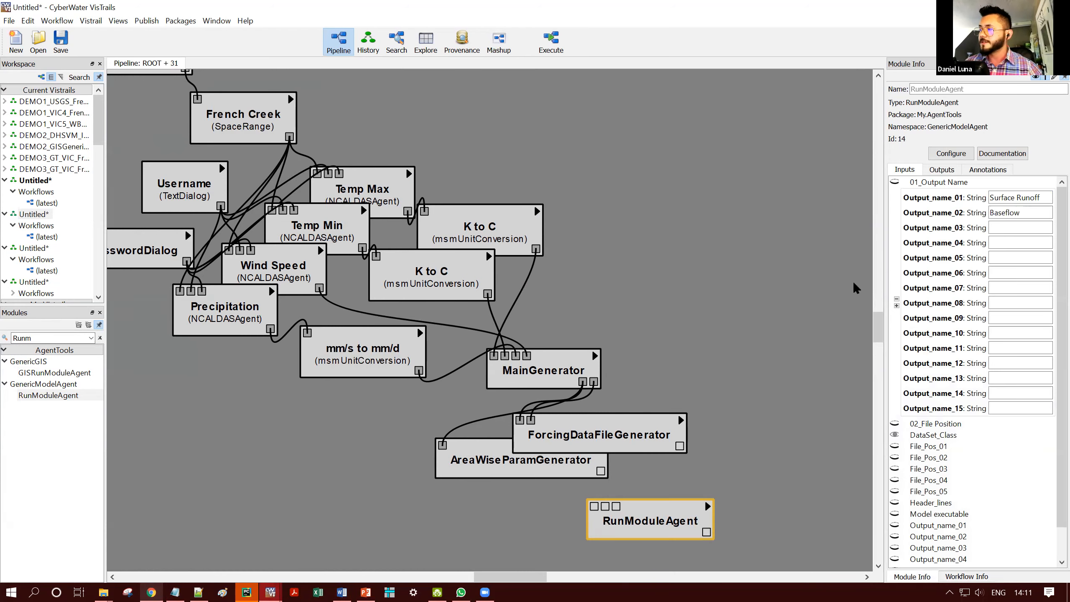
- In RunModuleAgent's 02_File Position, set File_Pos_01 to 5 and File_Pos_02 to 6
left_click(937, 182)
left_click(935, 193)
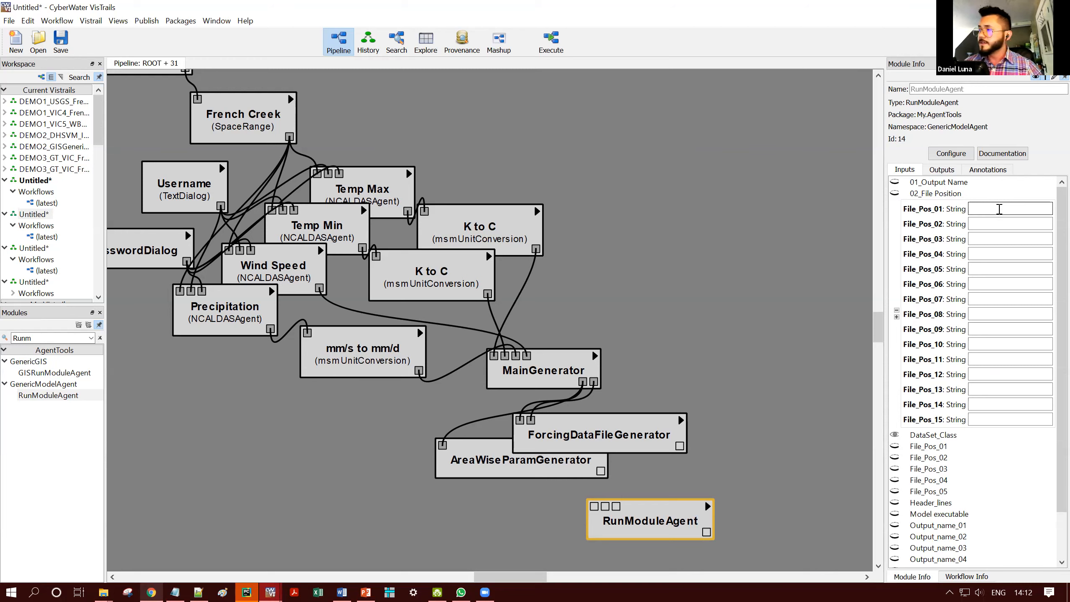
type("5")
left_click(995, 221)
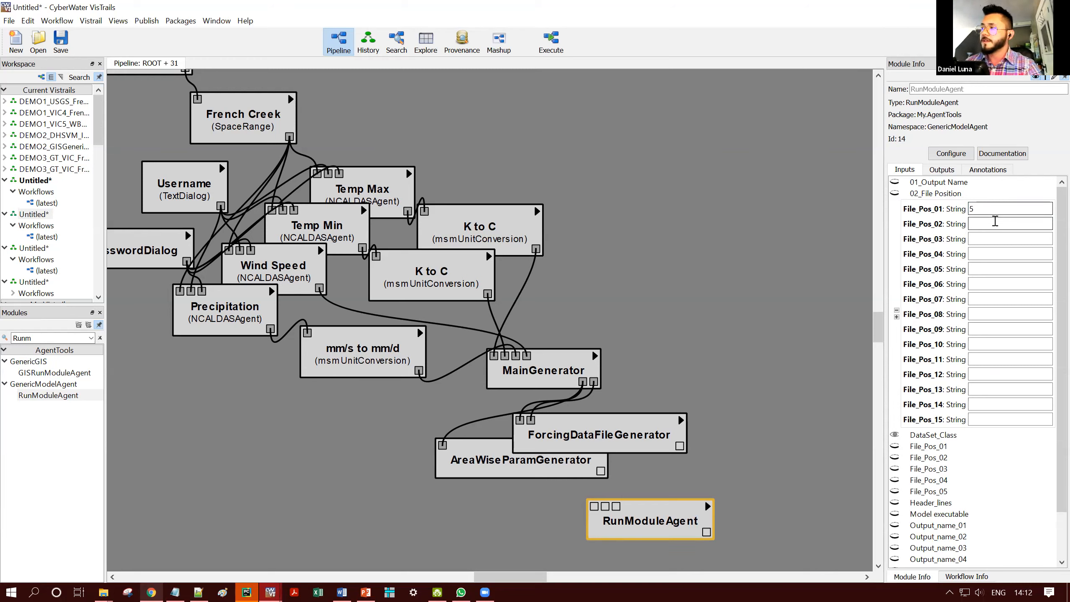
type("6")
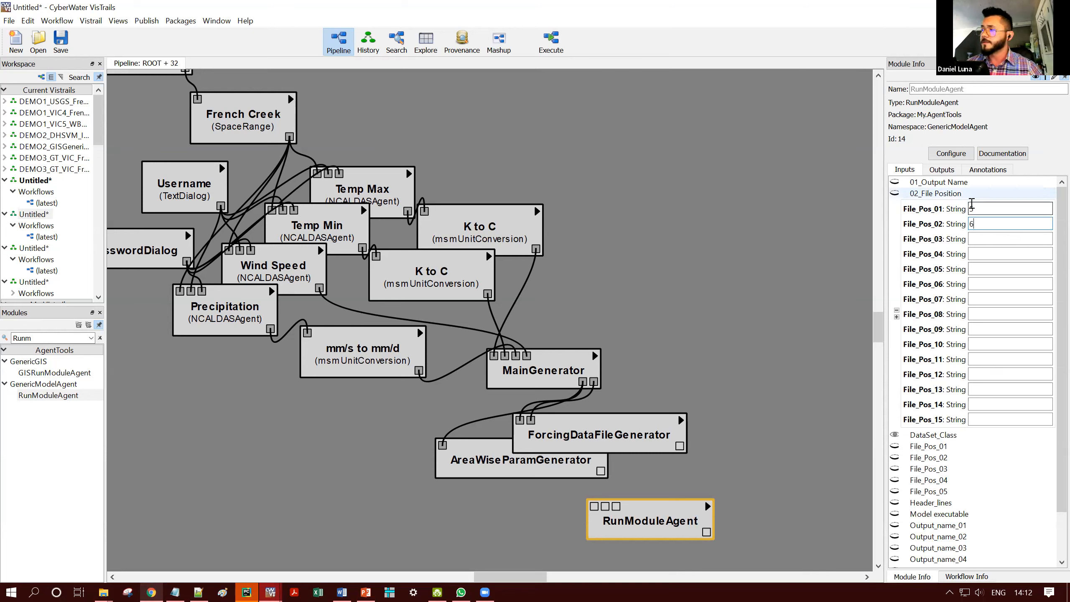
left_click(959, 194)
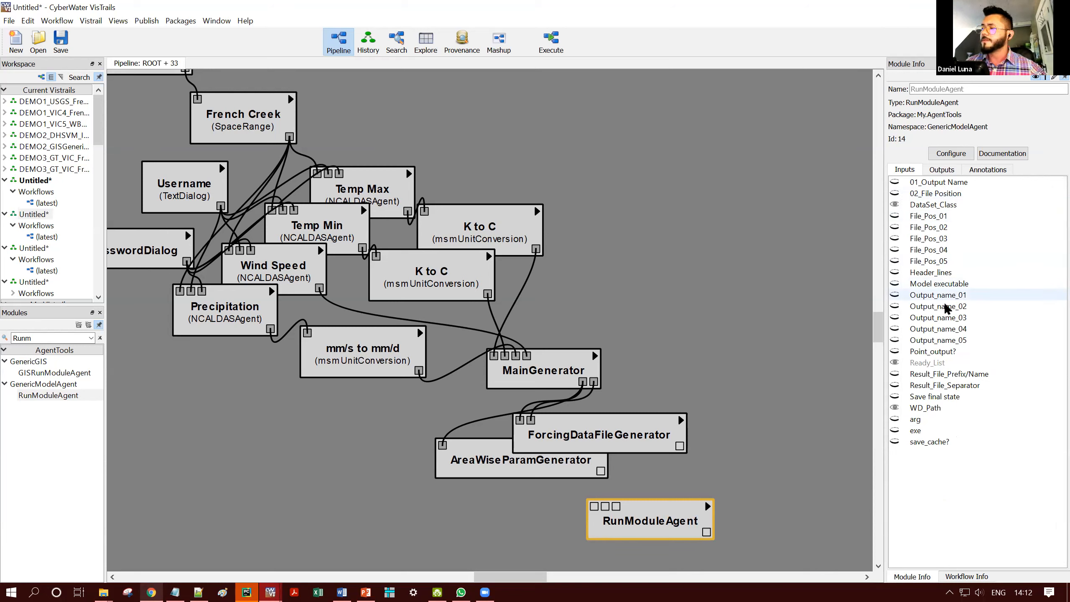
- Set RunModuleAgent's Result_File_Prefix/Name to fluxes
left_click(965, 374)
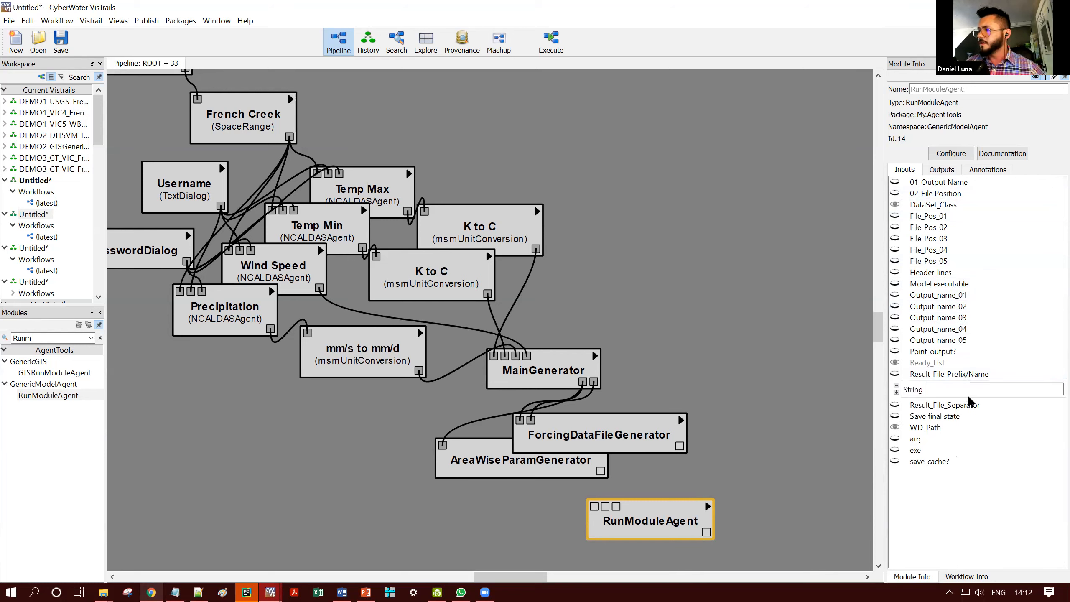
left_click(977, 389)
type("fluxes")
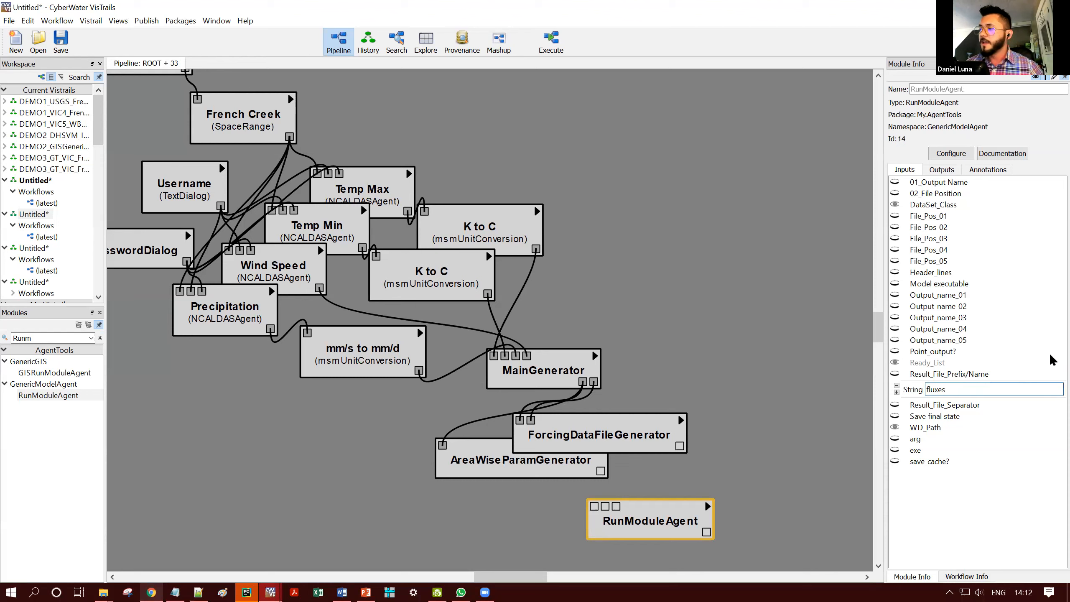
double_click(958, 390)
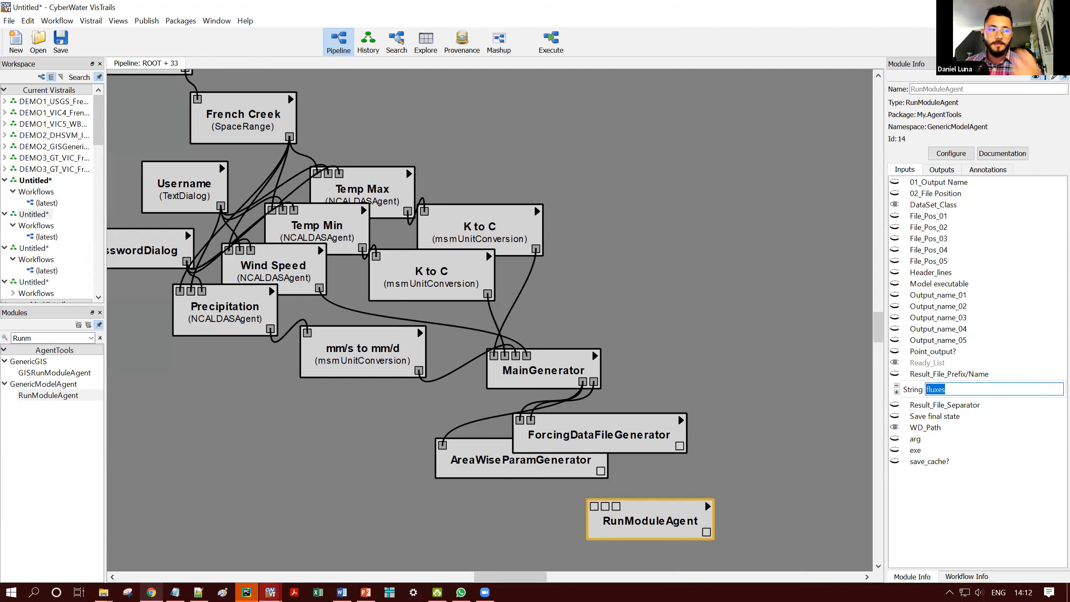
- Set RunModuleAgent's arg input to vic_global_file_val
left_click(915, 439)
left_click(975, 454)
type("vic_global_file_val")
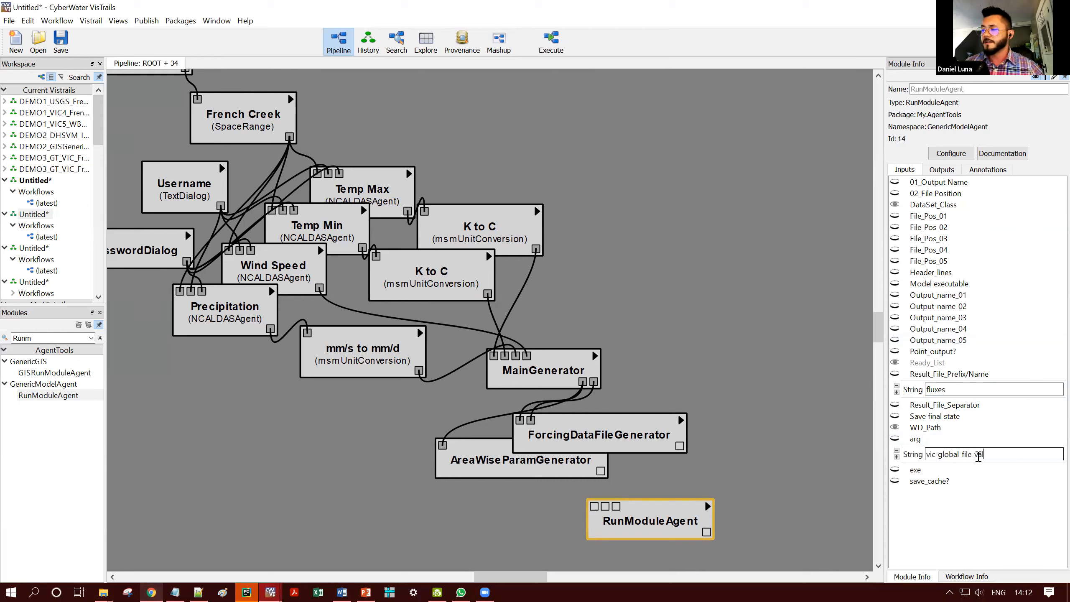
left_click(973, 470)
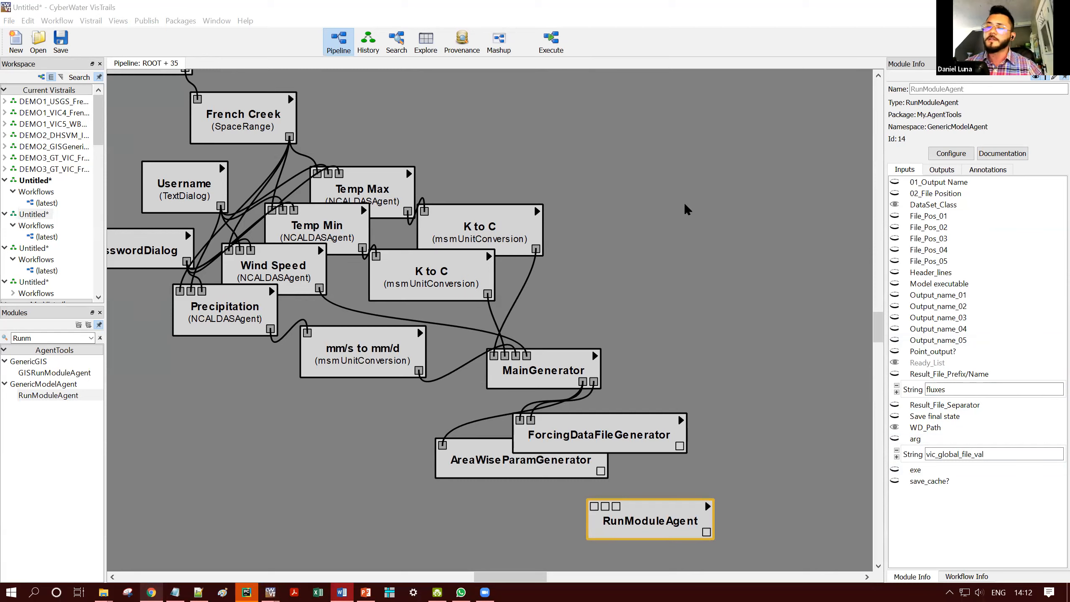
- Set RunModuleAgent's exe input to C:\temp\CYBERWATER\Executables\VICexe\vicNl.exe and check the entered path
left_click(952, 471)
left_click(1033, 485)
key("ctrl+v")
left_click_drag(983, 488, 1057, 490)
left_click(951, 489)
left_click(1044, 487)
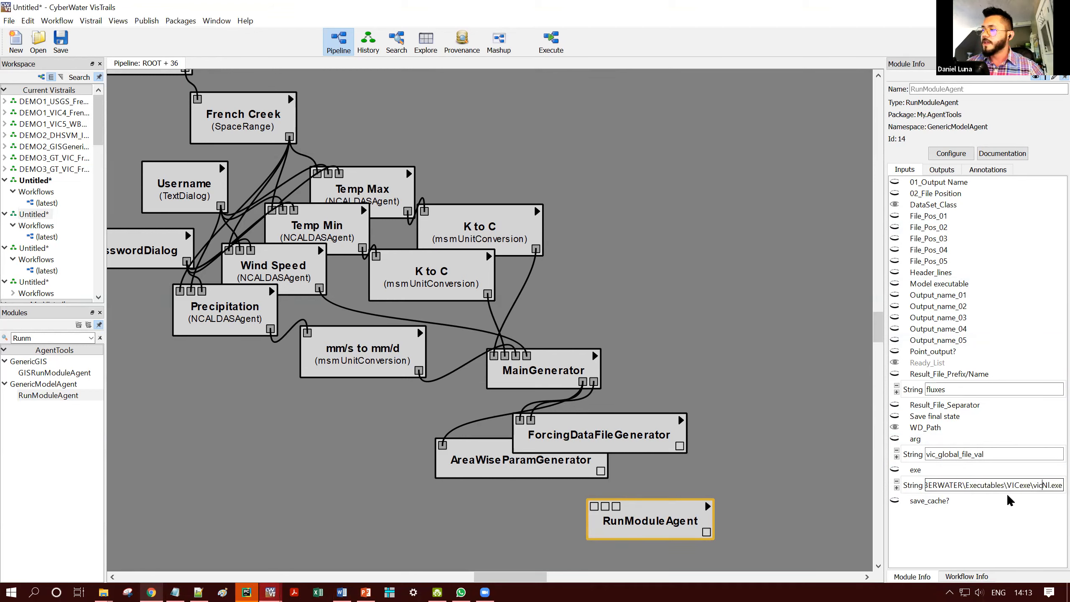
left_click_drag(970, 486, 1051, 488)
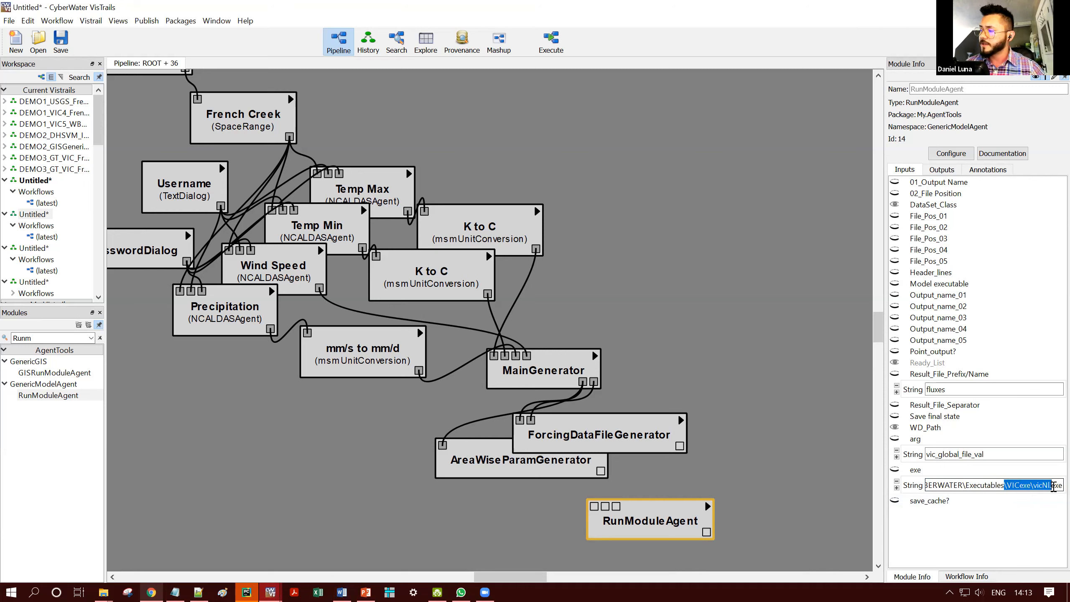
left_click(1032, 487)
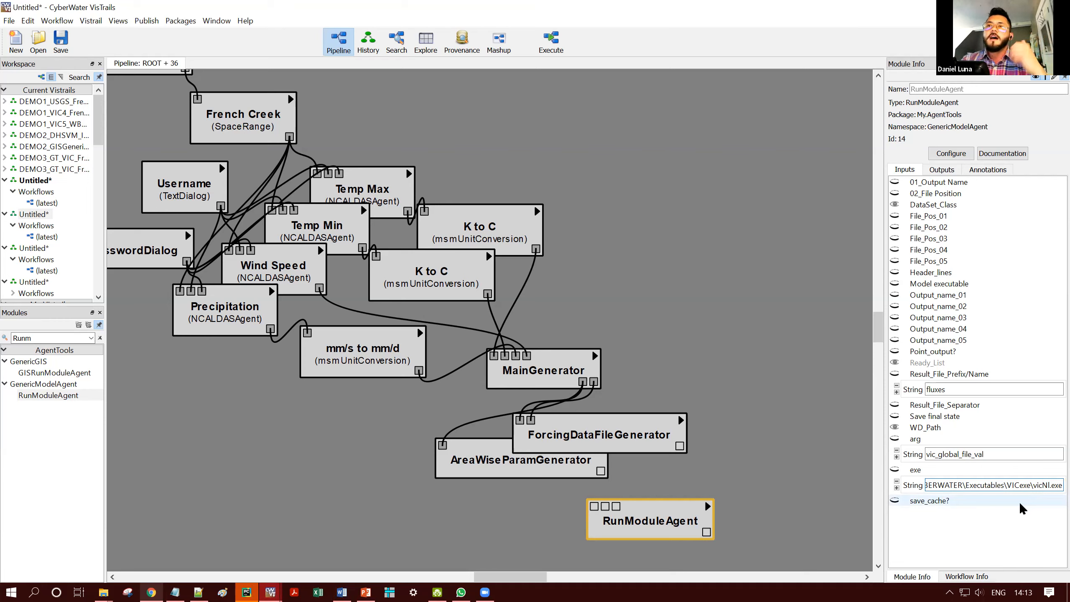
left_click_drag(996, 487, 876, 487)
left_click(944, 483)
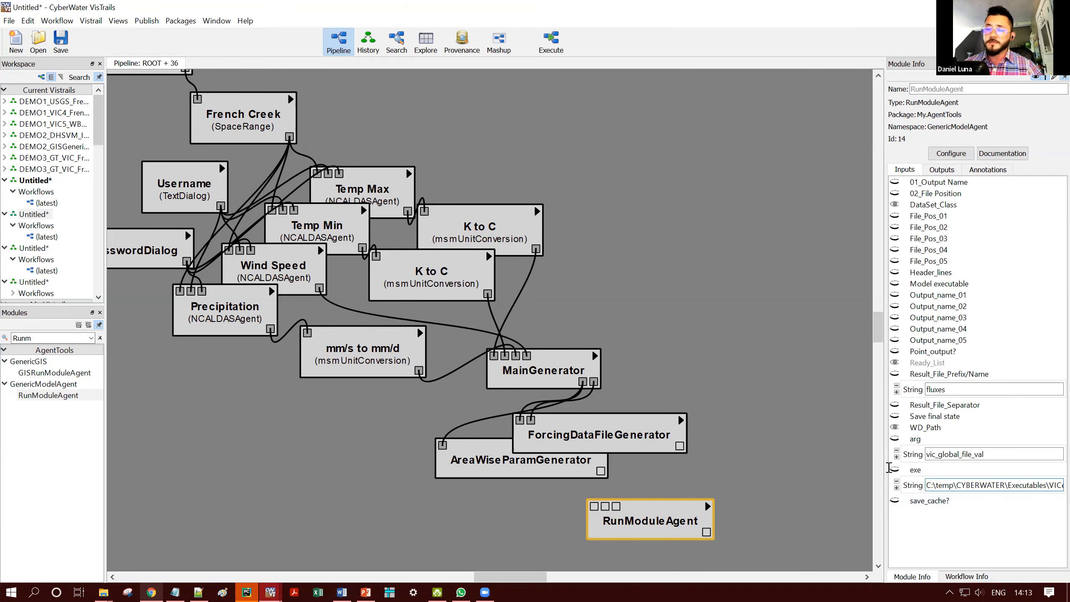
- Shift RunModuleAgent slightly right and connect the AreaWiseParamGenerator and ForcingDataFileGenerator outputs to its first input port
left_click(708, 485)
left_click_drag(670, 522, 708, 521)
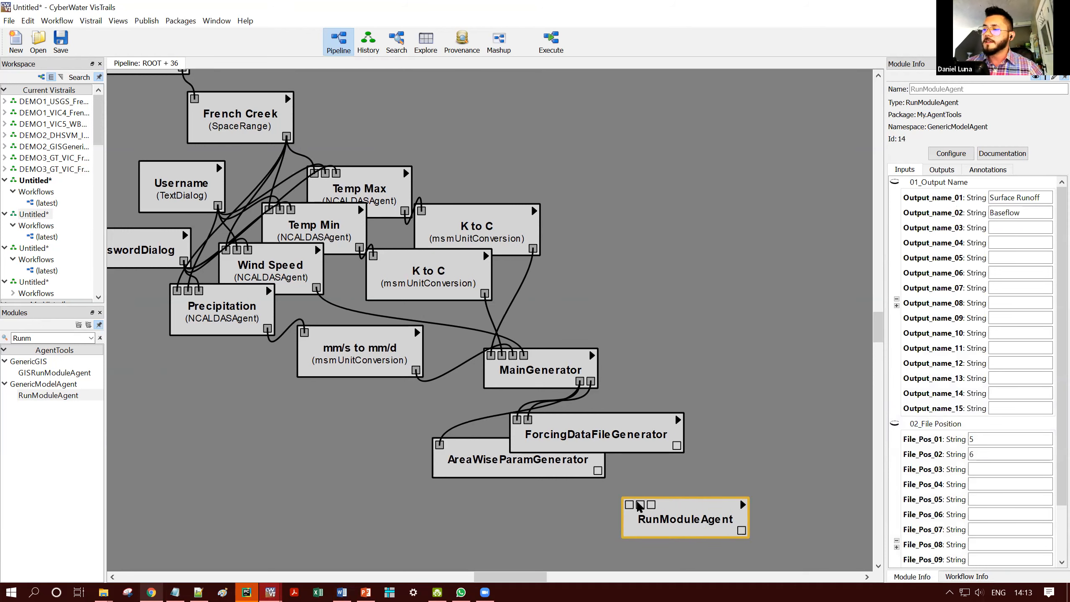
left_click_drag(599, 473, 628, 509)
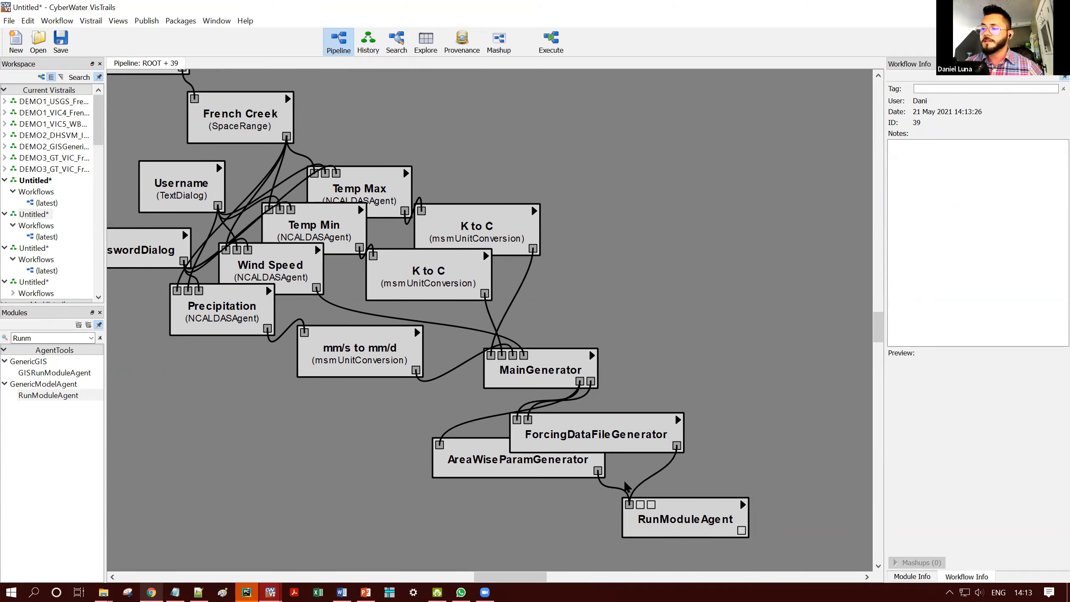
left_click(657, 519)
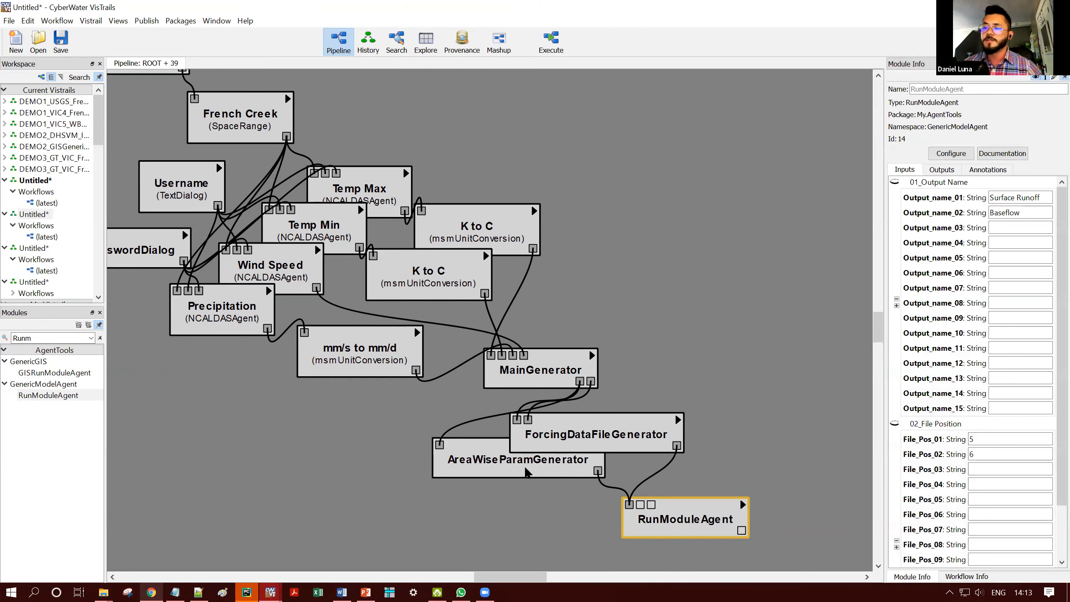
- Connect MainGenerator's two outputs to the second and third input ports of RunModuleAgent
left_click_drag(552, 485, 544, 454)
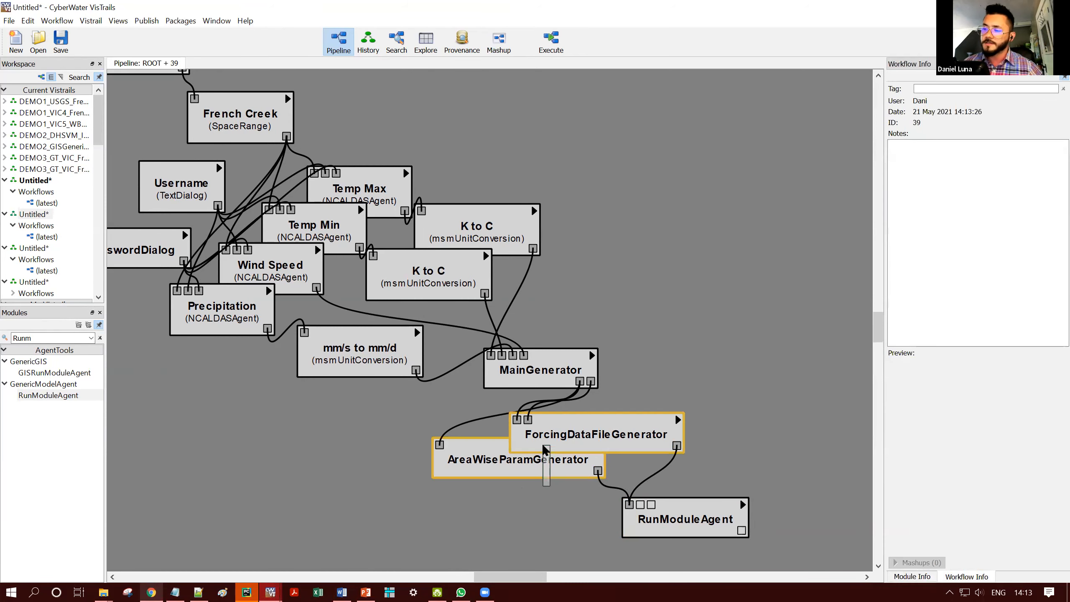
left_click(675, 510)
left_click_drag(580, 381, 642, 520)
left_click_drag(590, 381, 650, 504)
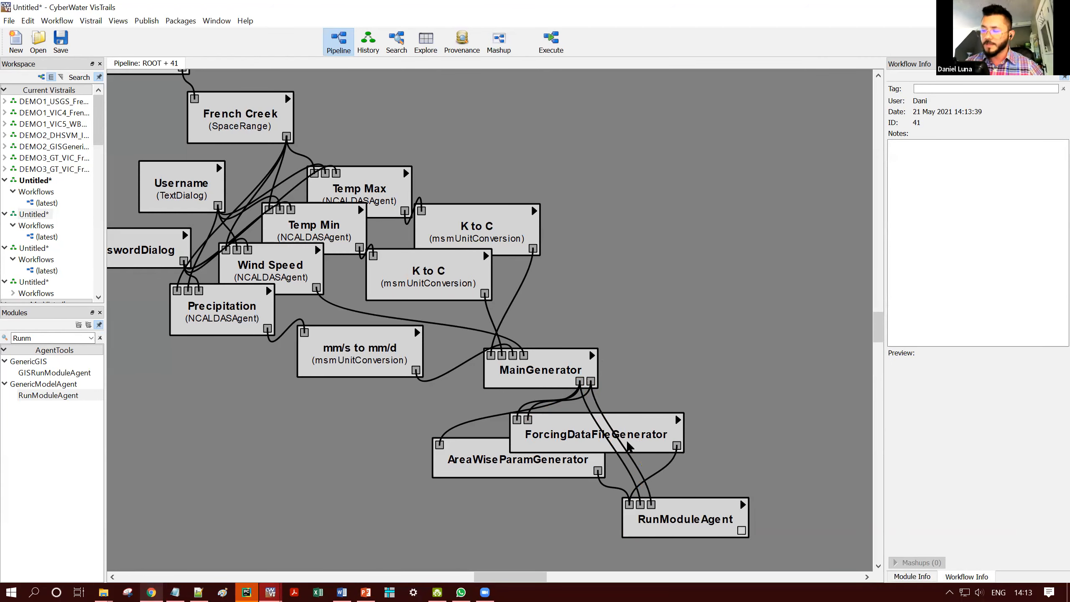
- Try moving AreaWiseParamGenerator up beneath MainGenerator, and undo the last change
left_click_drag(514, 476, 539, 446)
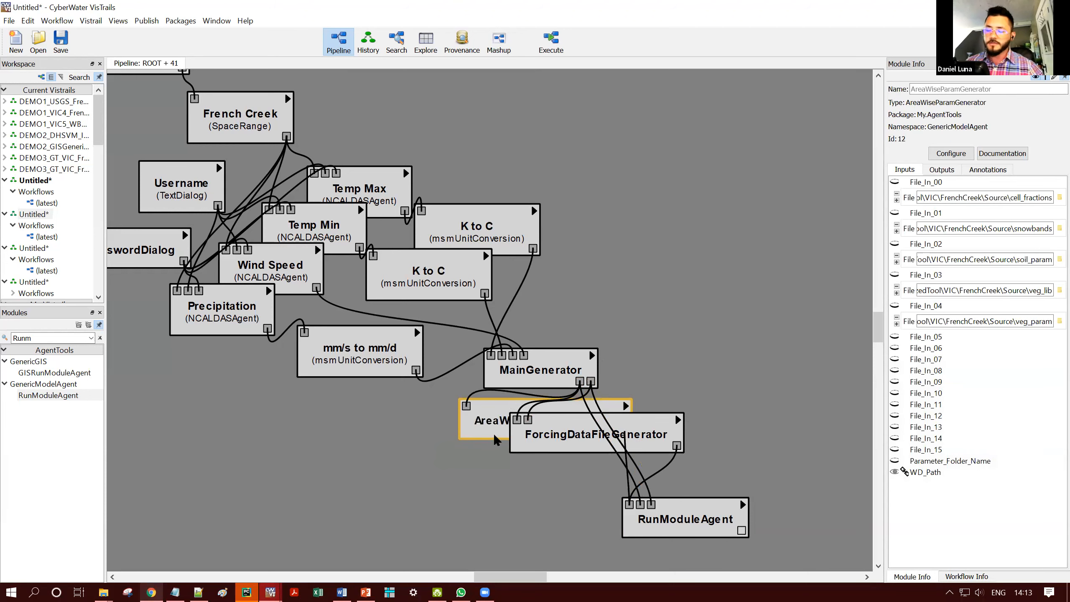
key("ctrl+z")
left_click_drag(397, 424, 584, 467)
left_click_drag(721, 530, 717, 520)
left_click(773, 488)
scroll(758, 455, "down", 3)
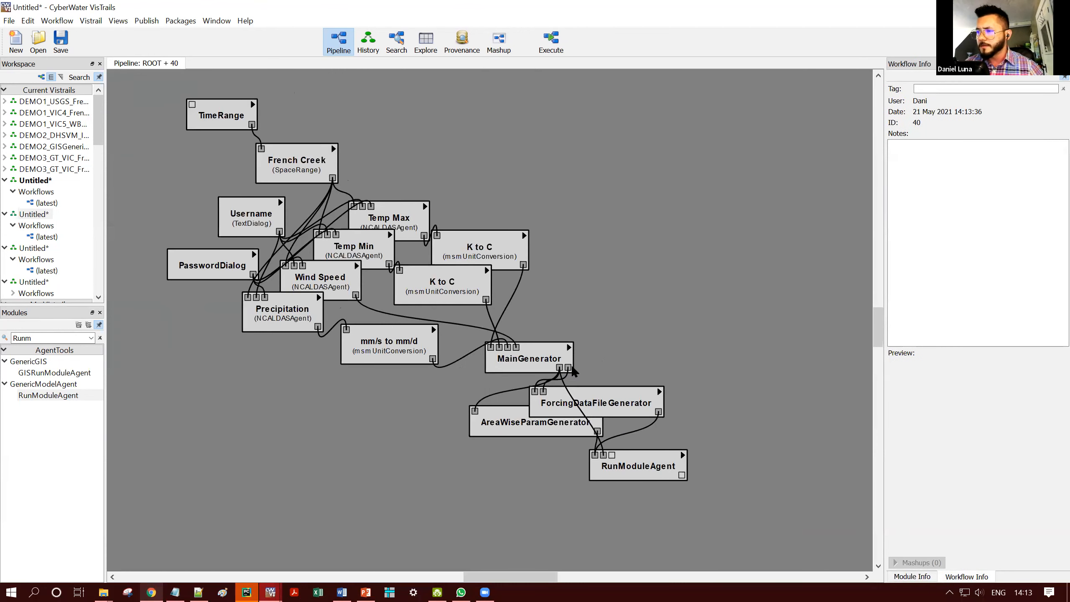
- Connect MainGenerator's second output to RunModuleAgent's third input port and review RunModuleAgent's input settings
left_click_drag(590, 392, 619, 463)
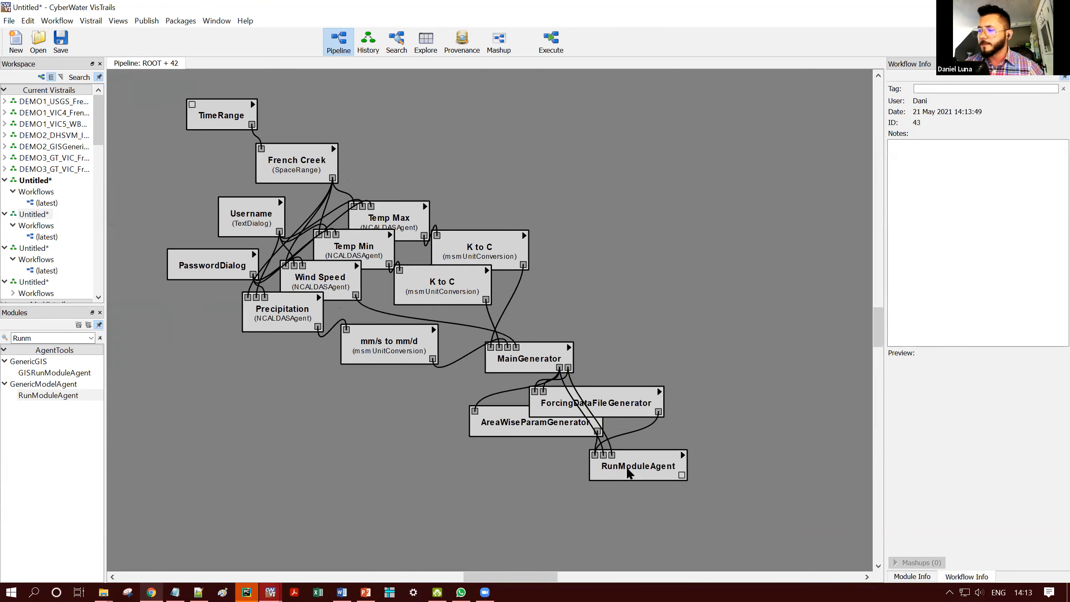
left_click(626, 467)
scroll(1050, 382, "down", 3)
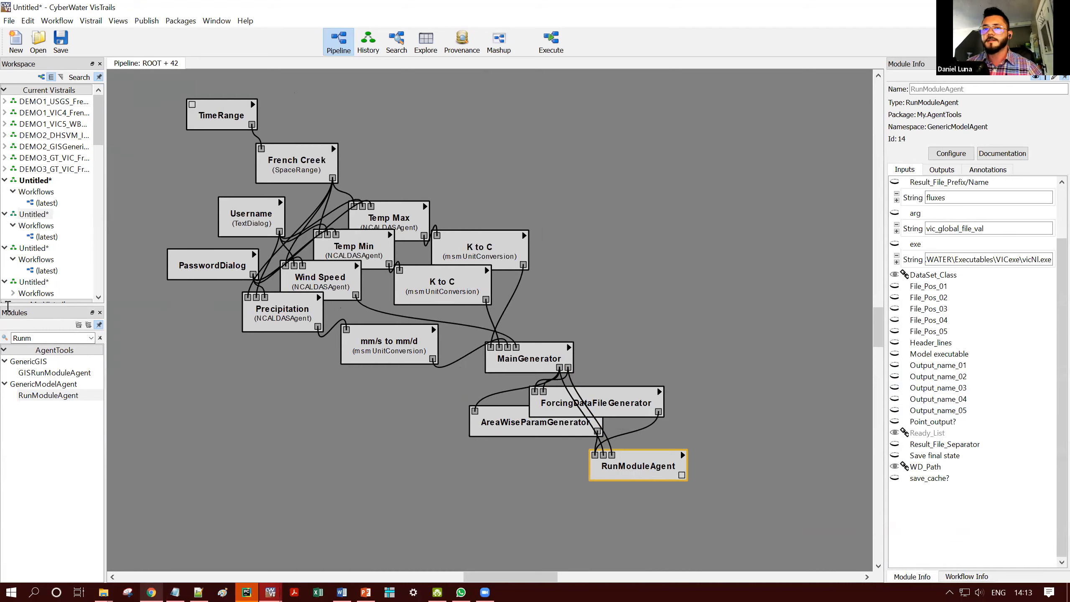
- Search the modules for msmShow and add two msmShowChart modules below RunModuleAgent
double_click(25, 338)
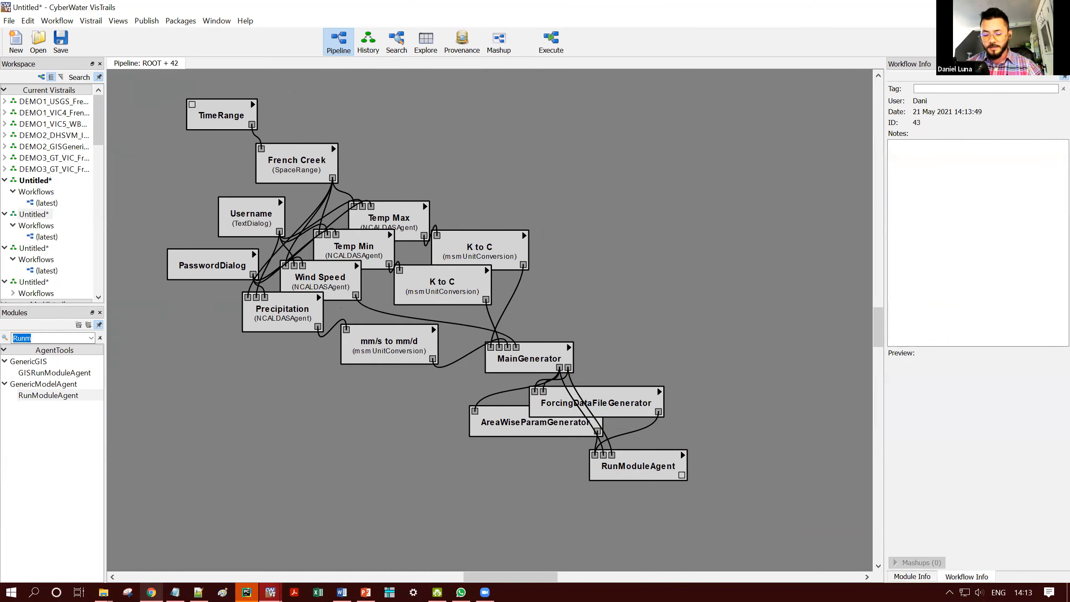
type("msmShow")
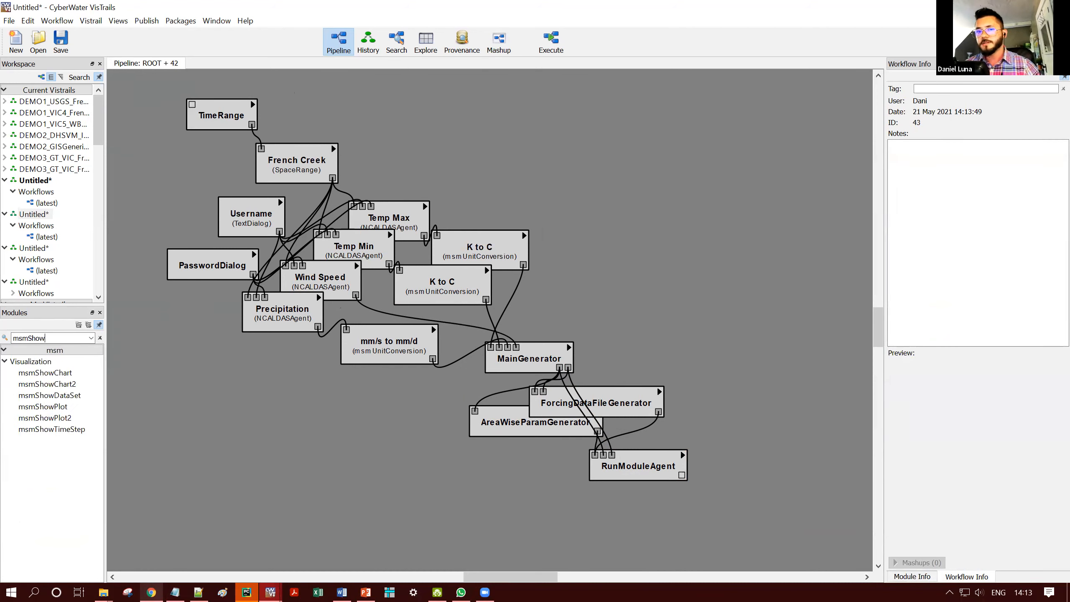
left_click_drag(84, 375, 550, 514)
left_click_drag(45, 373, 706, 507)
- Make the Output02 port visible on RunModuleAgent
left_click(638, 466)
left_click(944, 167)
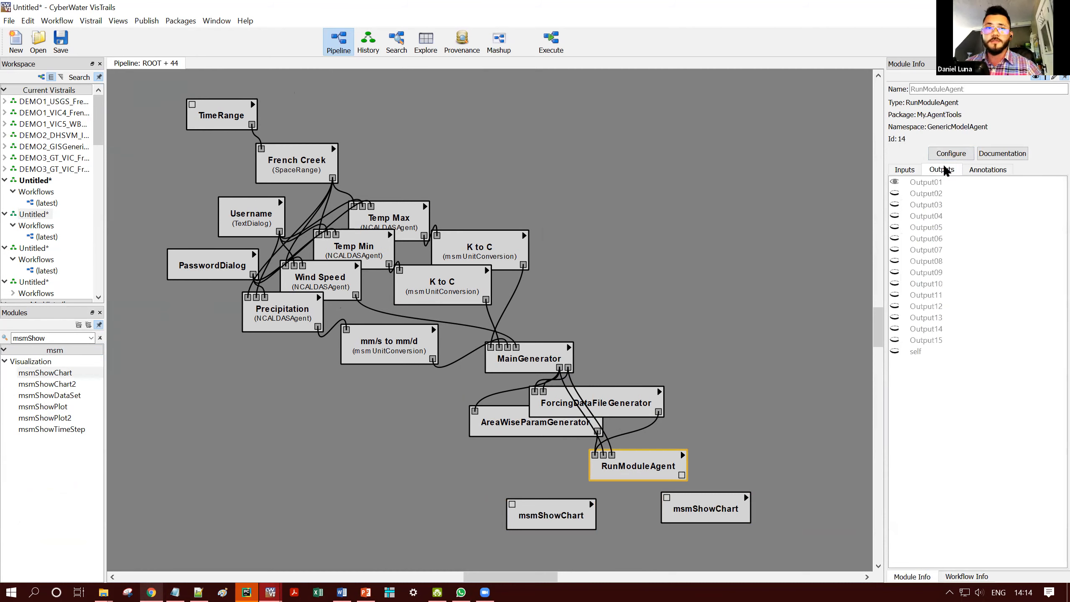
left_click(895, 194)
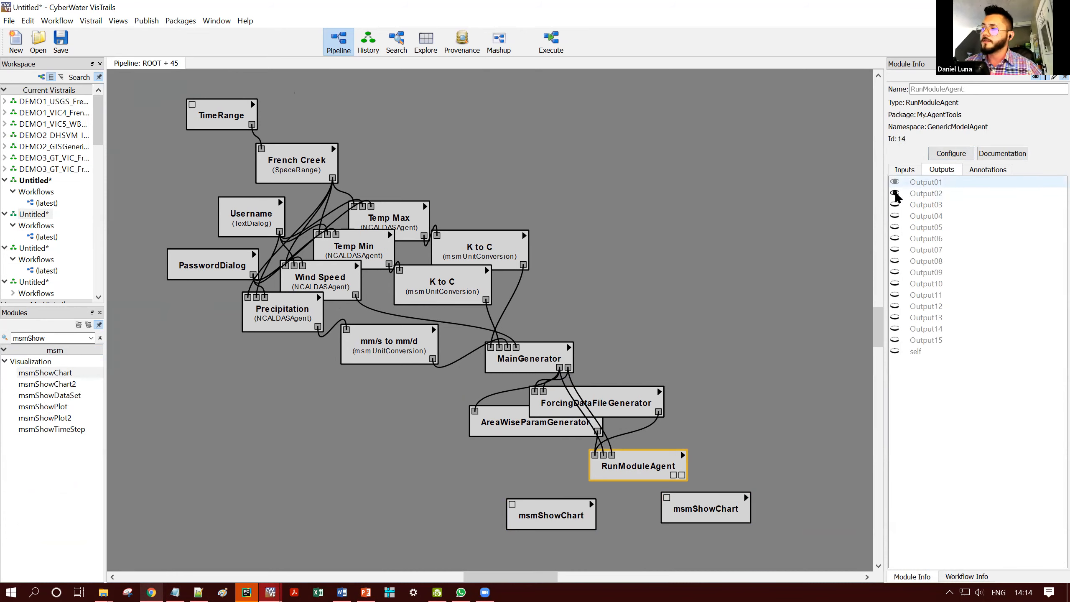
left_click(732, 438)
- Arrange the two msmShowChart modules side by side below RunModuleAgent and connect each to one of its two outputs
scroll(781, 442, "up", 2)
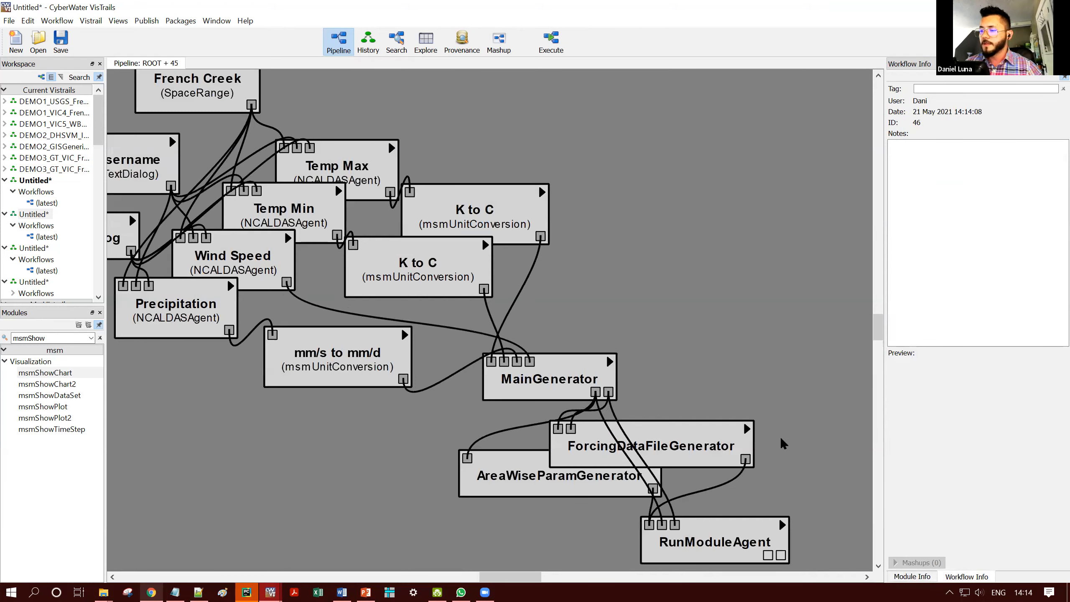
left_click_drag(566, 508, 670, 507)
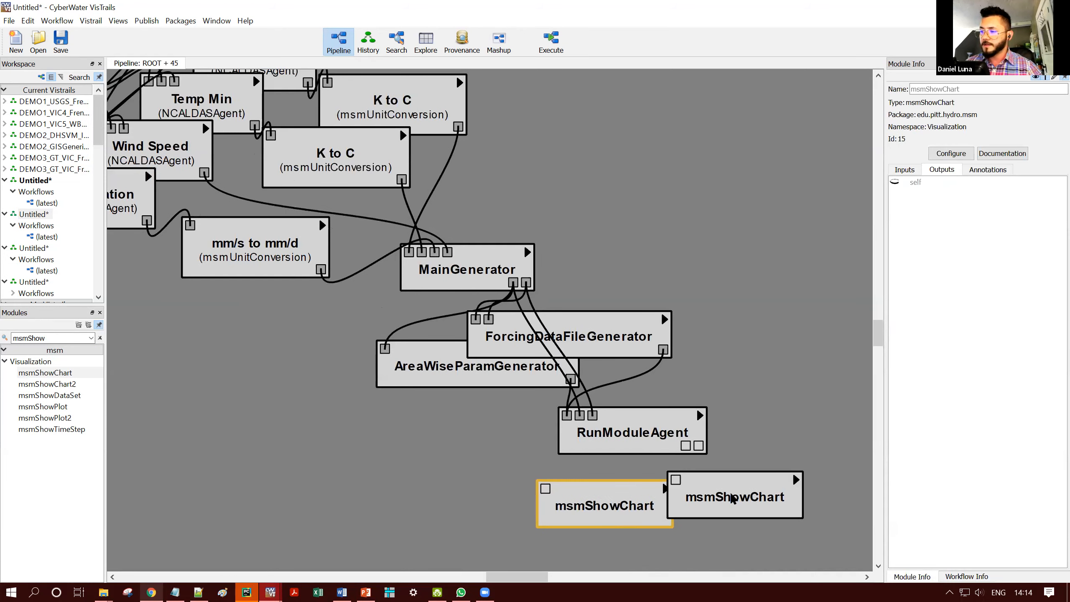
left_click_drag(735, 499, 742, 502)
mouse_move(685, 446)
left_mouse_down()
mouse_move(540, 497)
mouse_move(545, 489)
left_mouse_up()
left_click_drag(699, 445, 683, 482)
- Name the msmShowChart connected to RunModuleAgent's left output port Surface Runoff
left_click(665, 443)
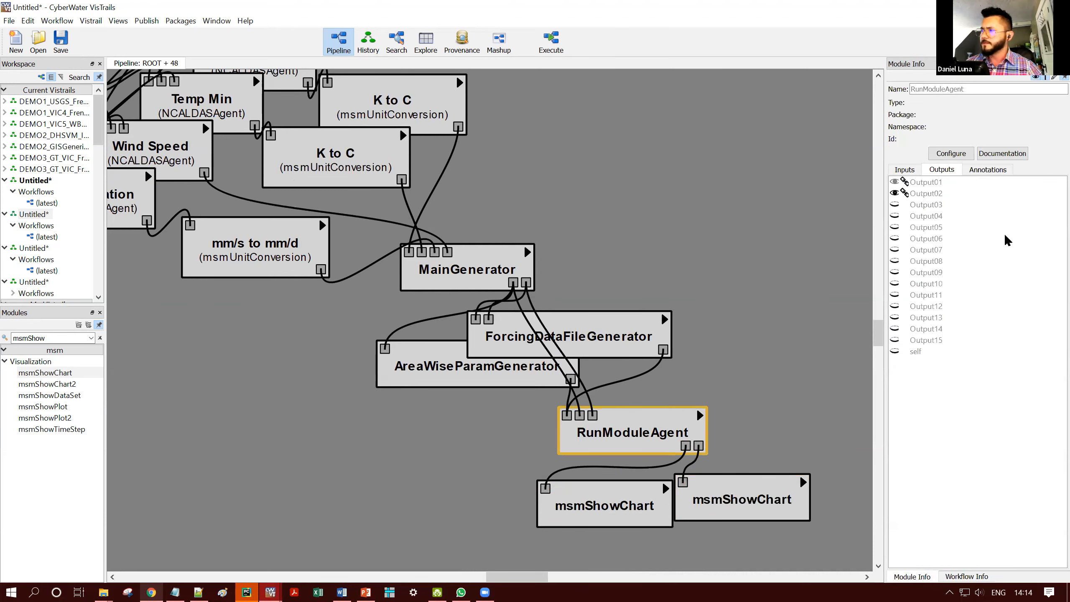
left_click(918, 169)
left_click(632, 505)
left_click(968, 89)
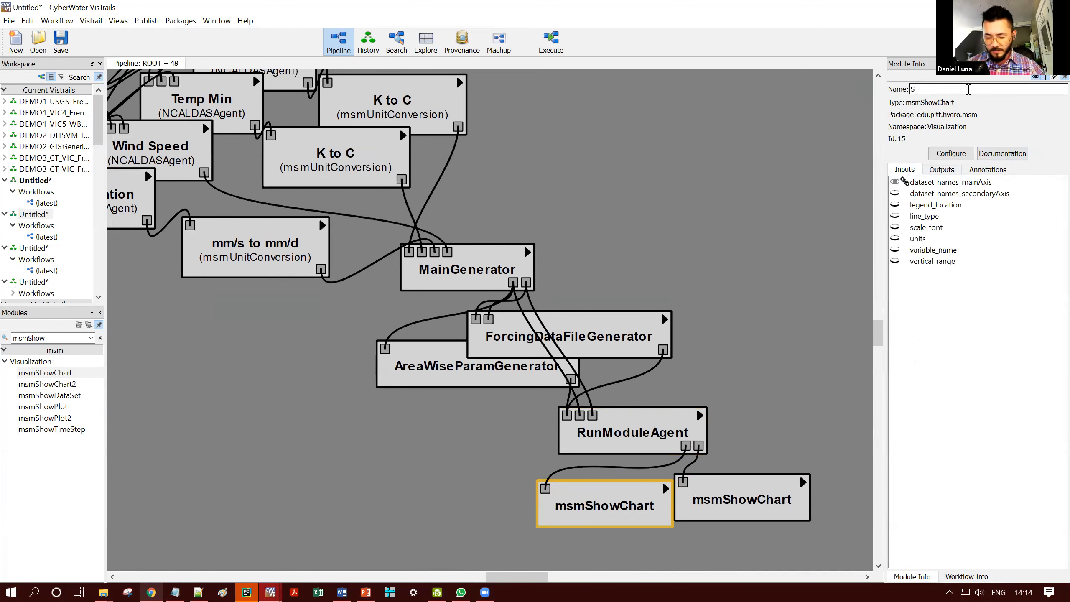
type("Surc")
key("BackSpace")
type("face Runodd")
key("BackSpace")
key("BackSpace")
type("ff")
- Name the remaining msmShowChart module Baseflow
left_click(765, 496)
left_click(990, 90)
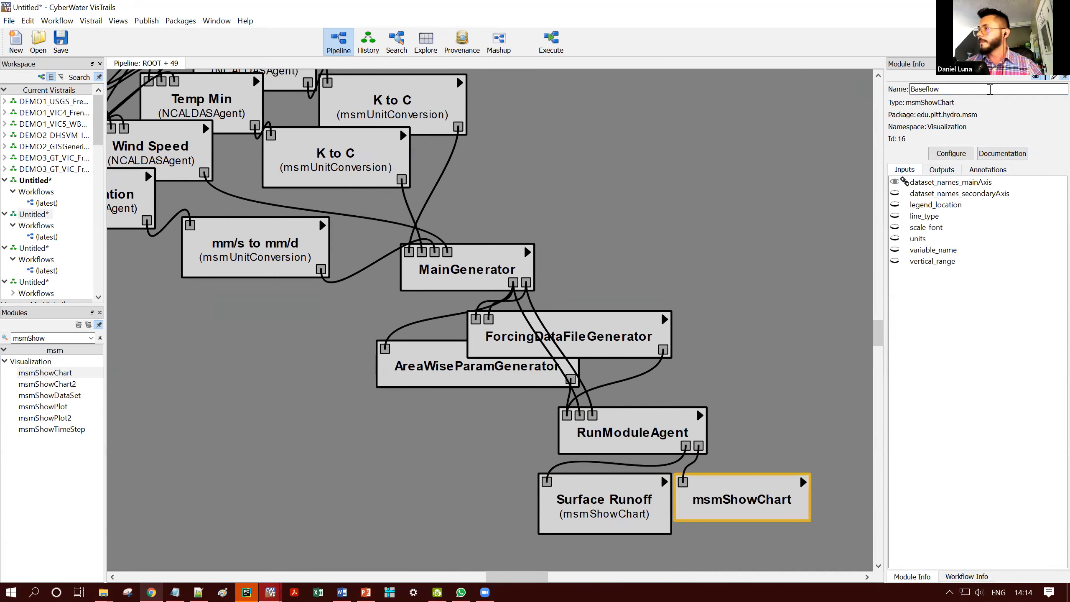
double_click(924, 89)
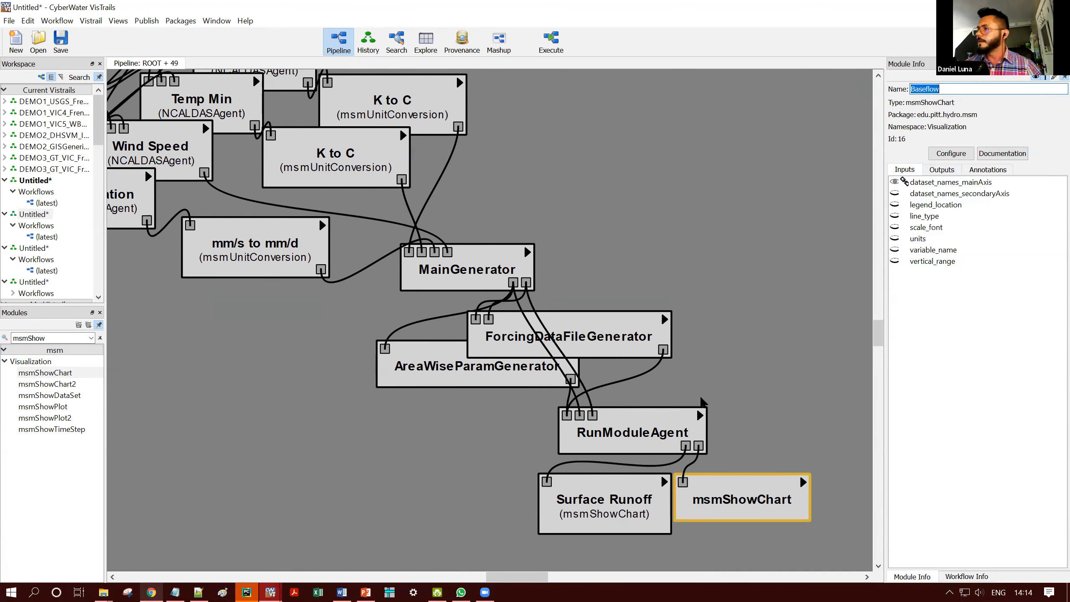
left_click(634, 433)
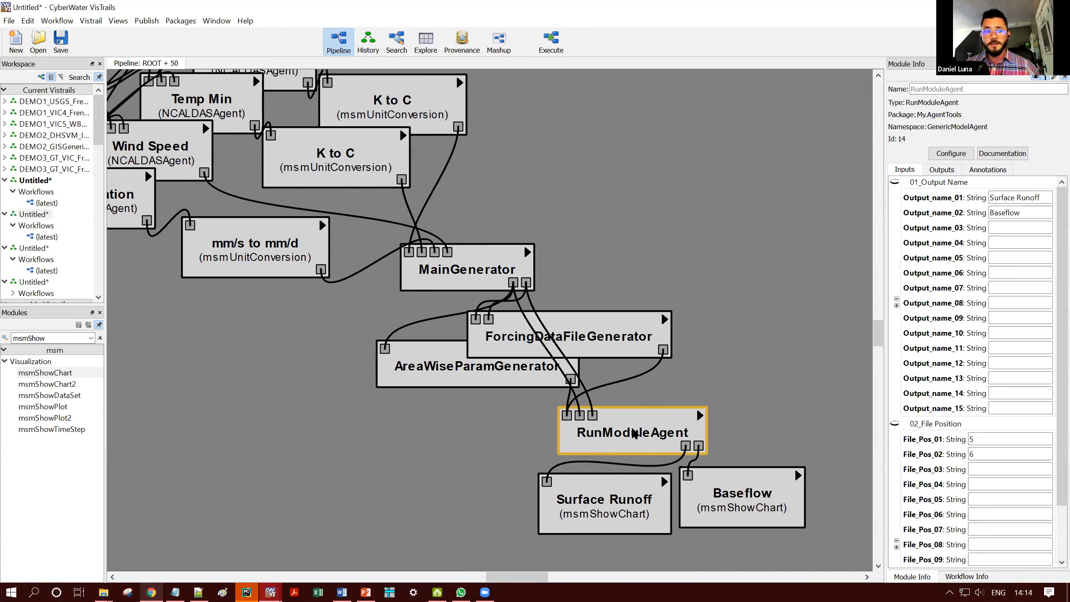
- Set the units input of both the Baseflow and Surface Runoff charts to mm/day
key("alt+Tab")
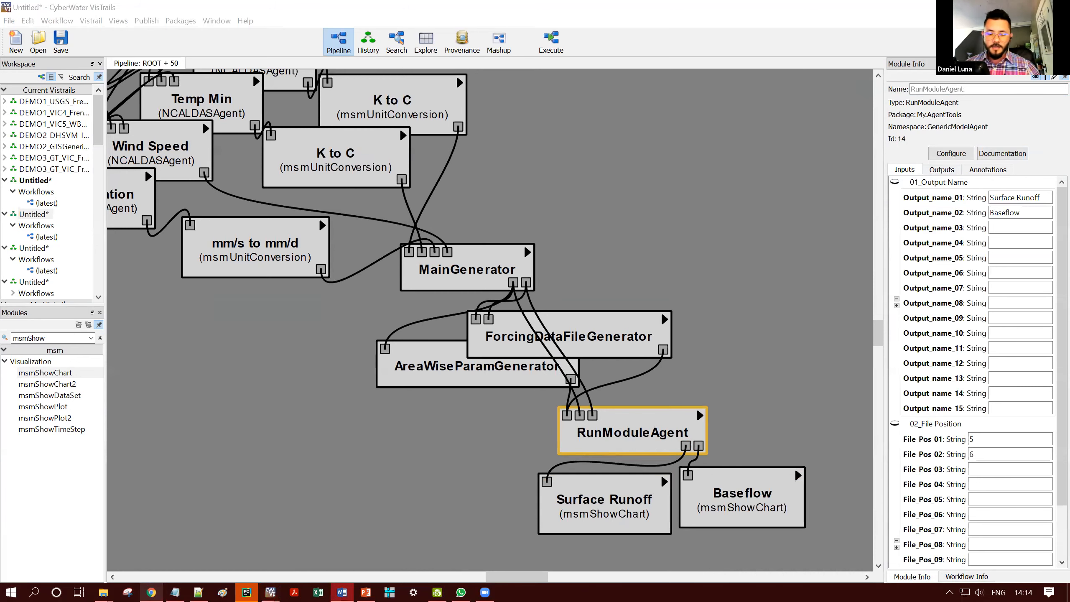
left_click(743, 500)
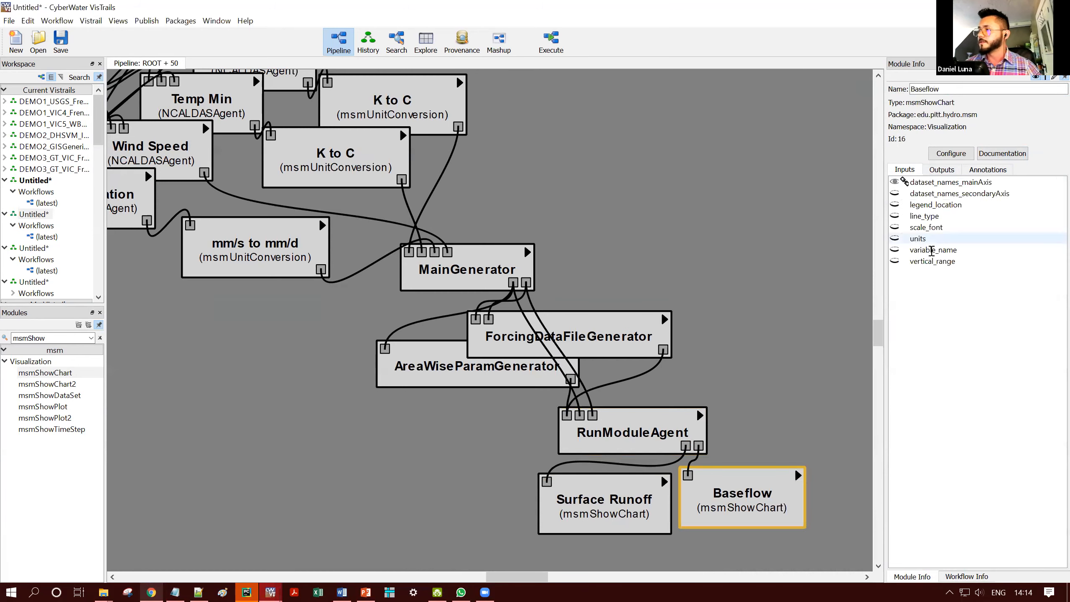
left_click(927, 242)
left_click(948, 253)
type("mm/day")
left_click(616, 506)
left_click(956, 242)
left_click(928, 256)
type("mm/day")
left_click(766, 264)
- Execute the workflow, accepting the prefilled NASA login details
scroll(768, 269, "down", 5)
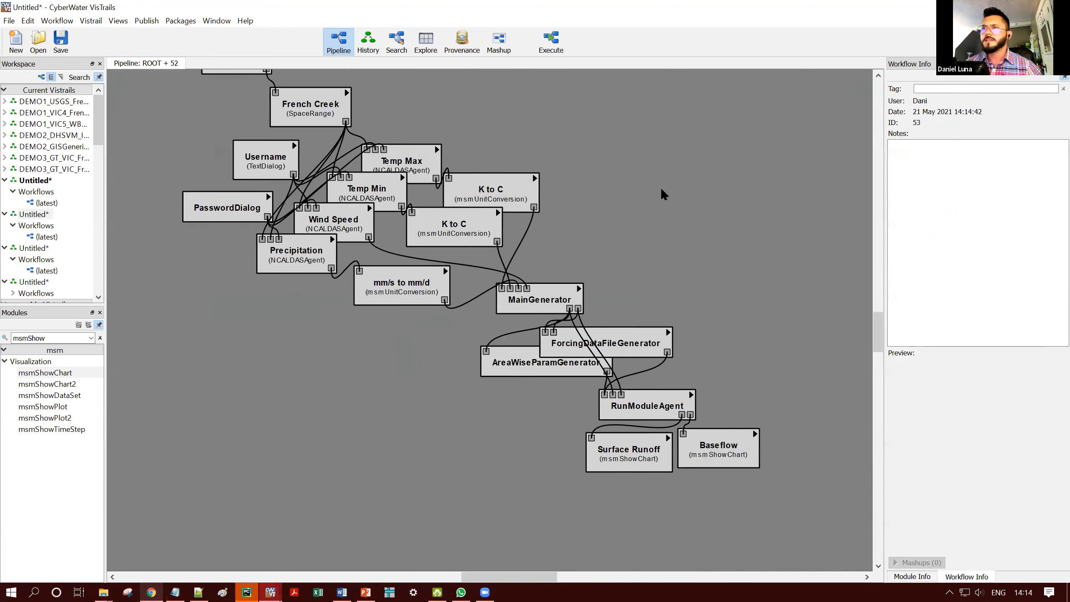
left_click(552, 53)
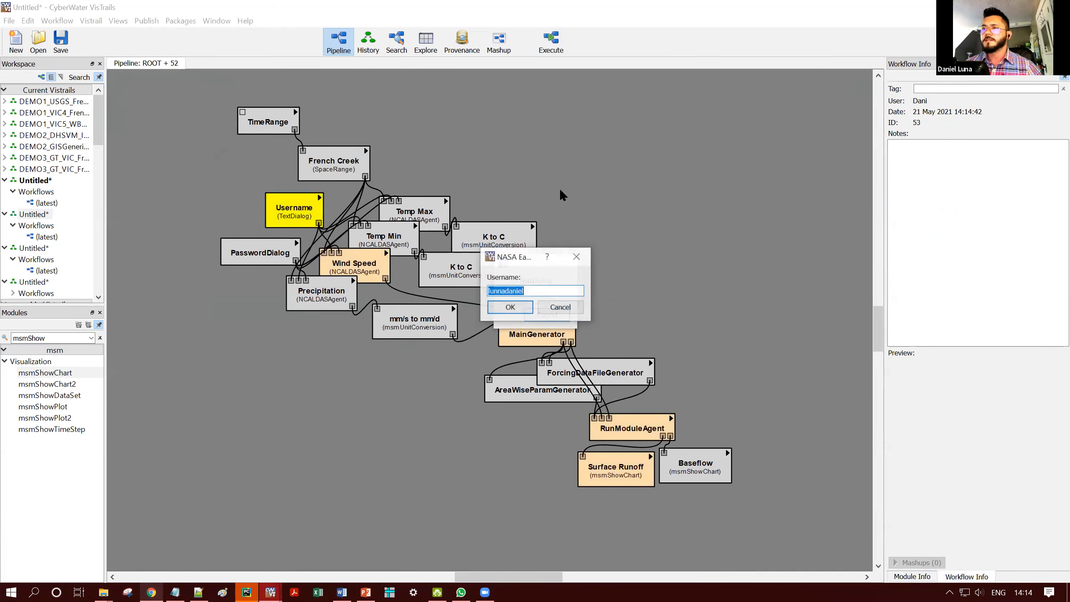
left_click(510, 307)
left_click(530, 310)
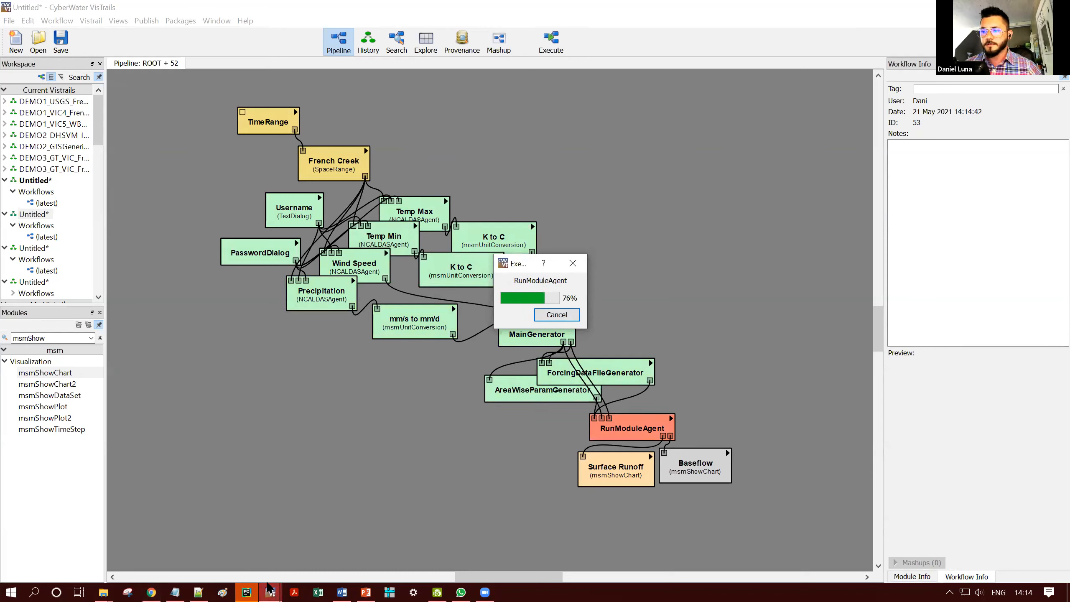
- Close the five open figure windows and return to the workflow window to inspect RunModuleAgent
mouse_move(270, 591)
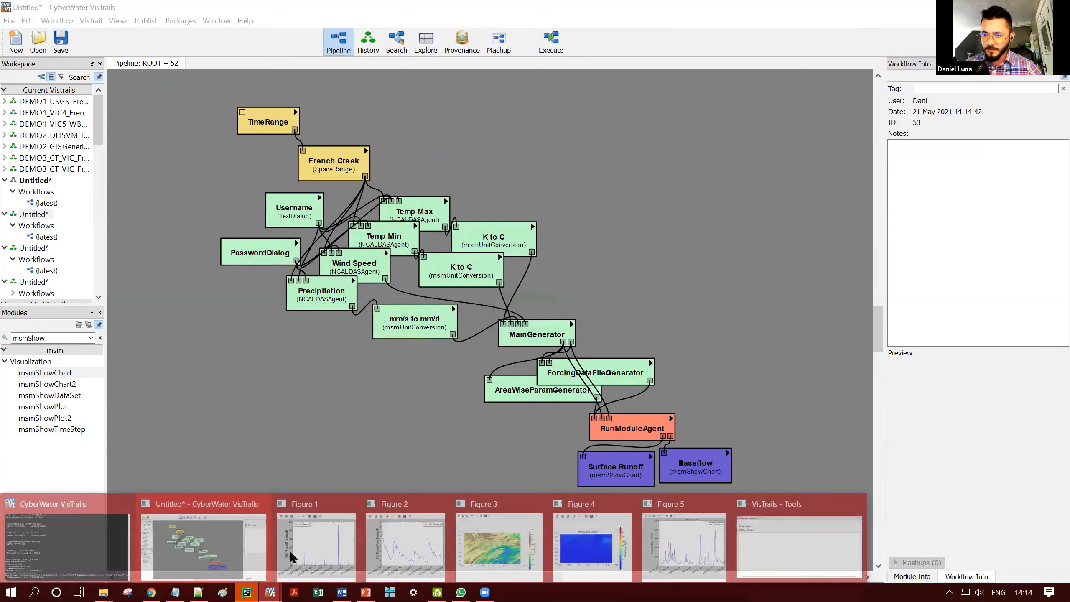
middle_click(508, 549)
middle_click(515, 542)
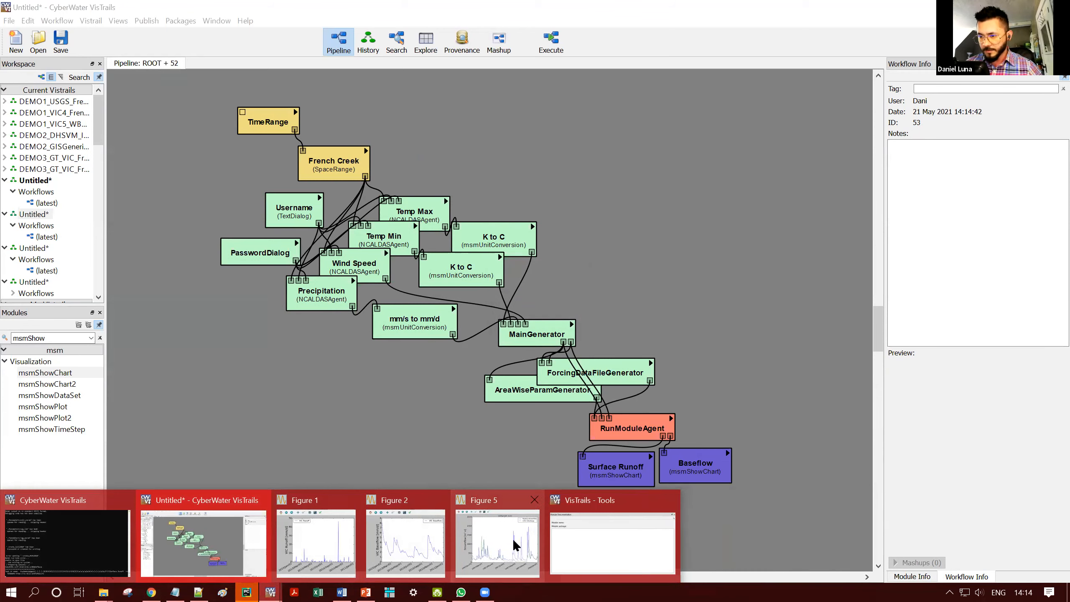
middle_click(512, 539)
middle_click(430, 542)
middle_click(325, 534)
left_click(171, 504)
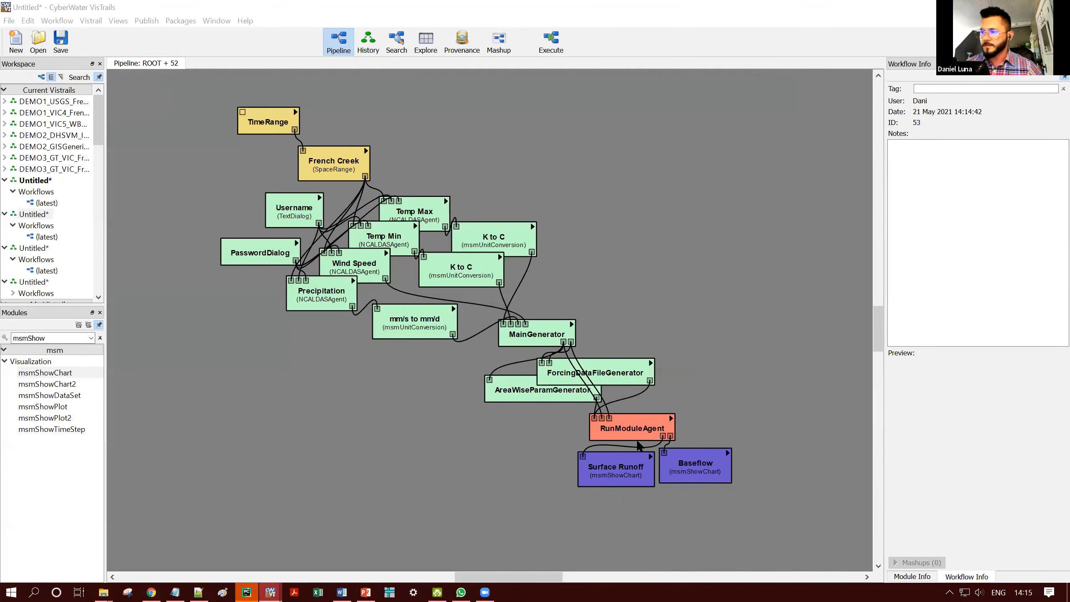
mouse_move(641, 430)
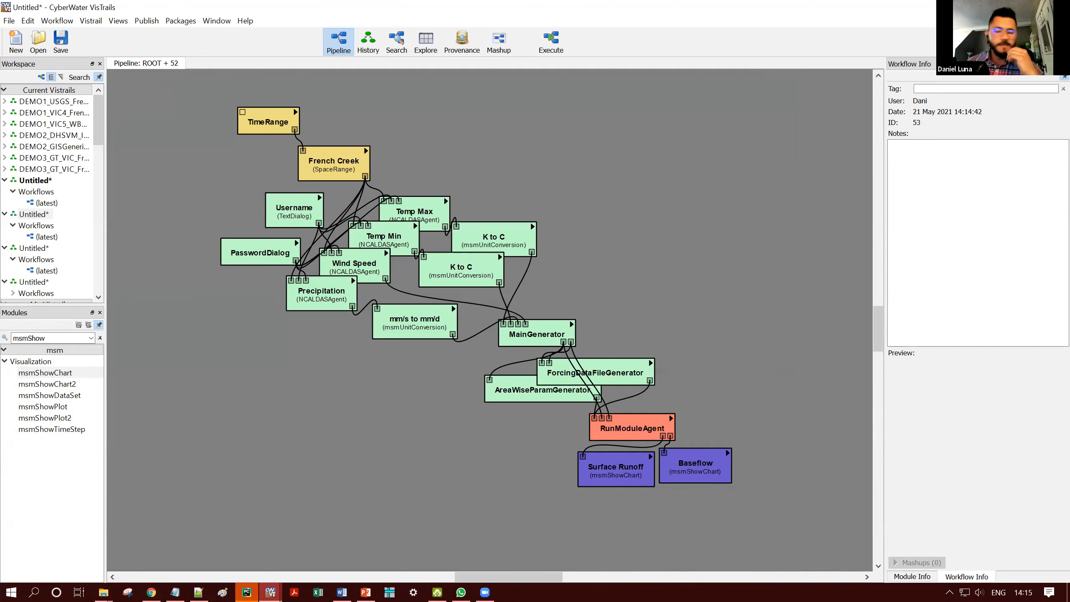
mouse_move(104, 592)
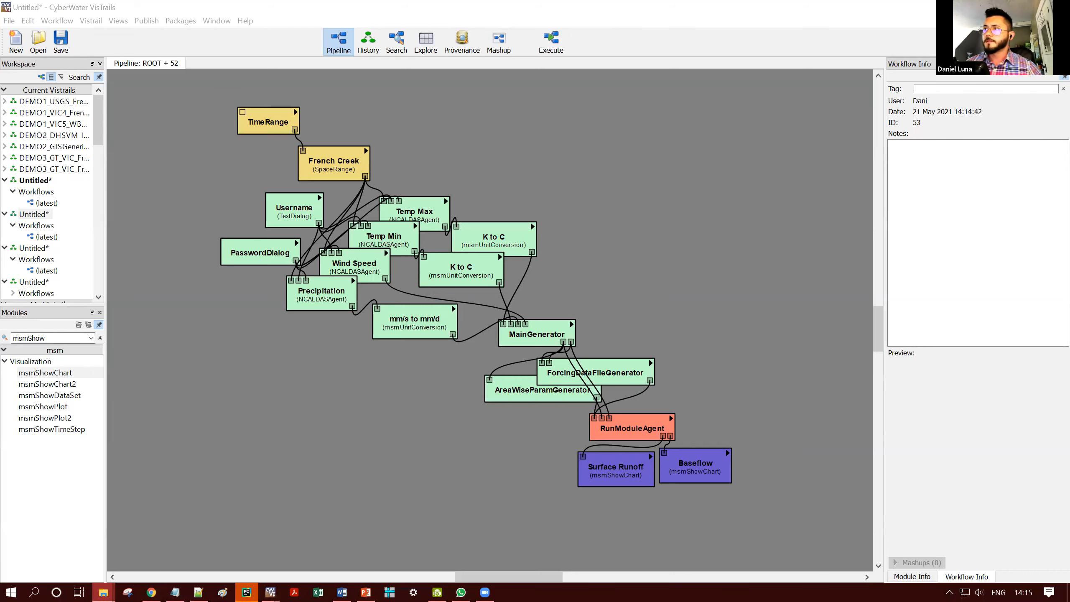
left_click(524, 308)
left_click(525, 308)
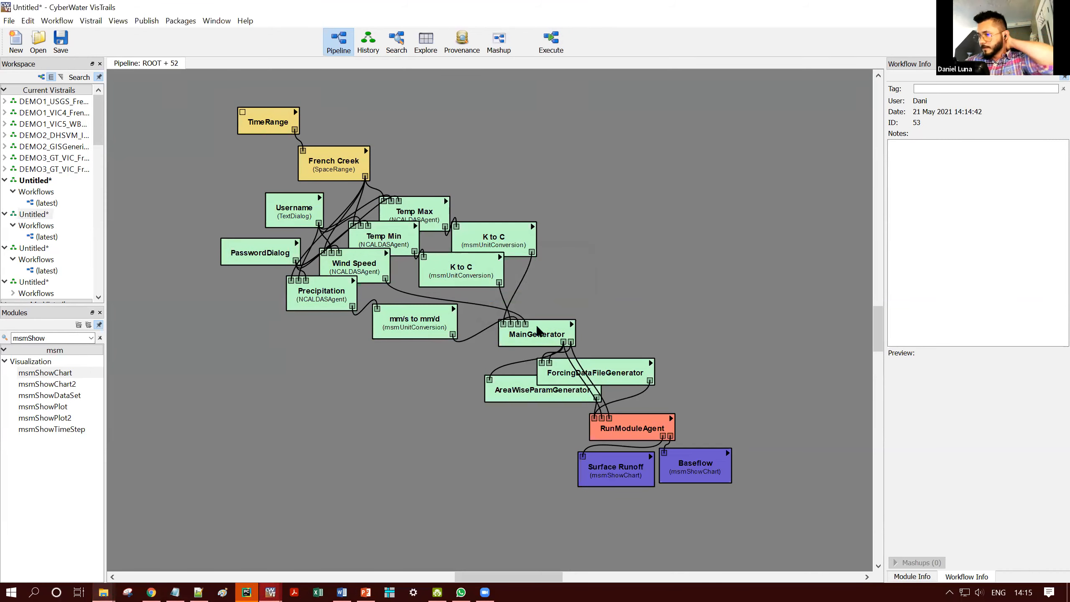
left_click(270, 592)
left_click(135, 541)
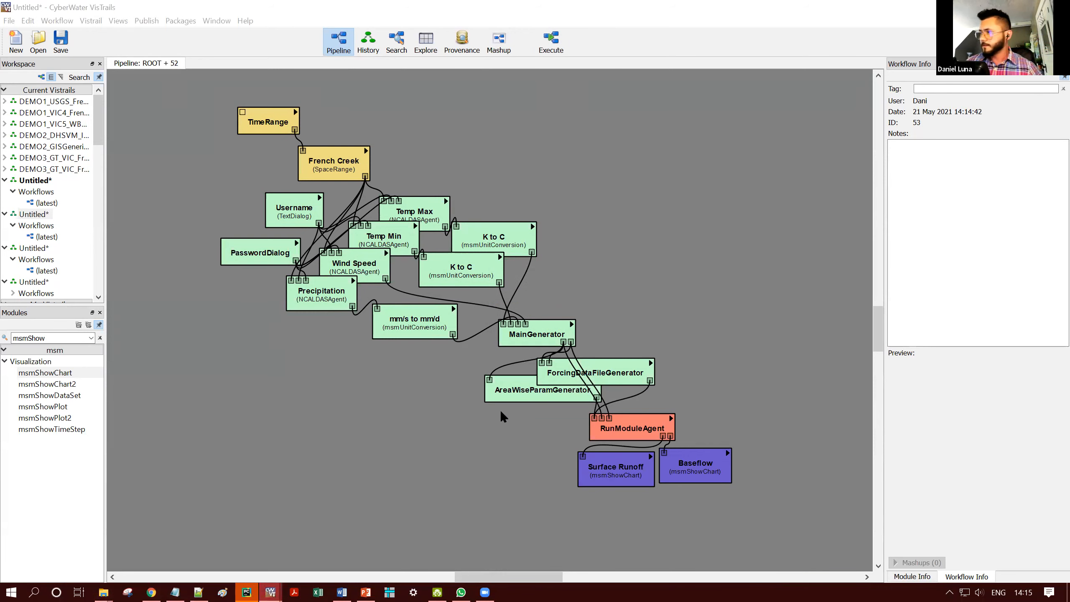
- Set the Parameter_Folder_Name input of AreaWiseParamGenerator to params
left_click(503, 396)
left_click(948, 460)
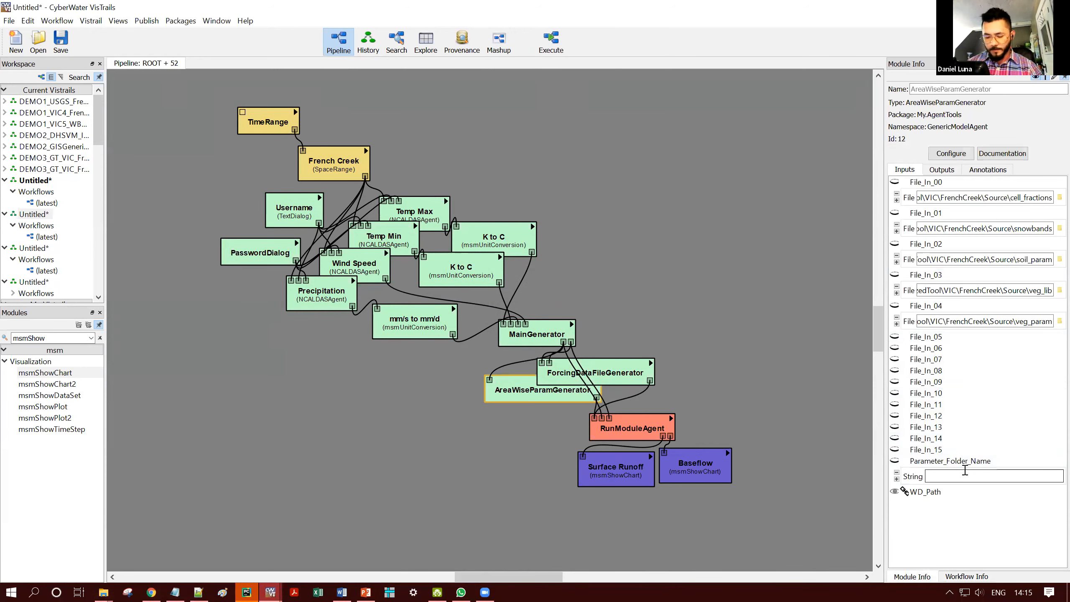
double_click(944, 475)
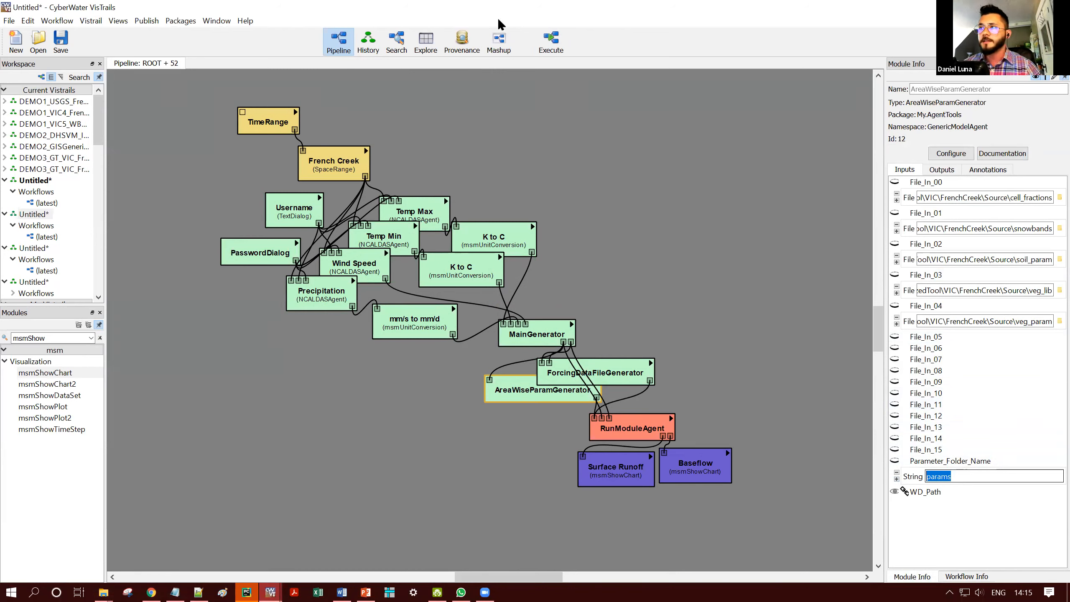
- Execute the workflow, accepting the prefilled NASA username and password
left_click(551, 42)
left_click(523, 307)
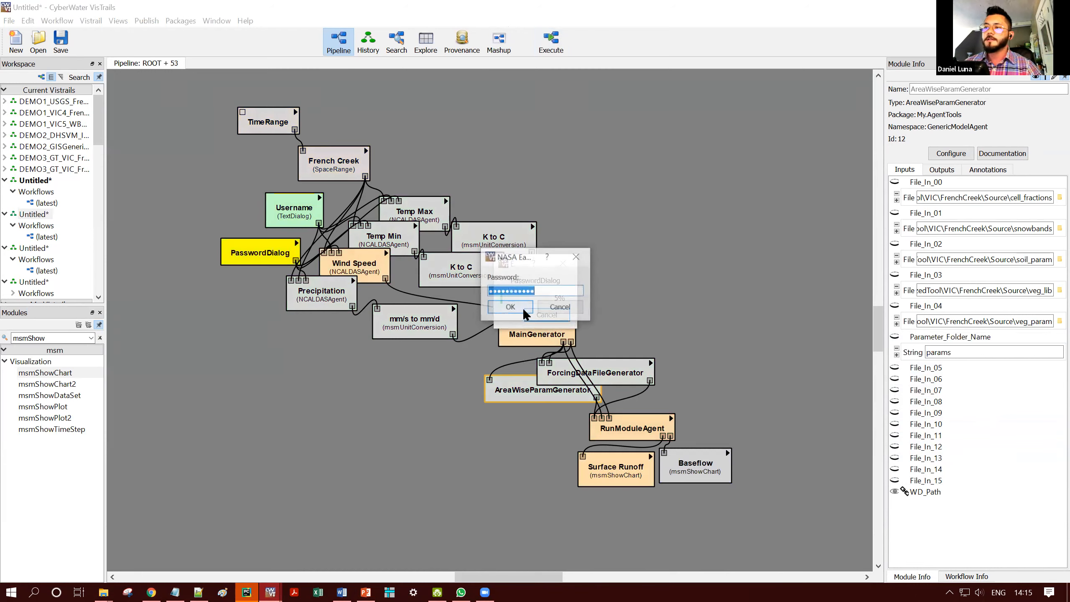
left_click(522, 308)
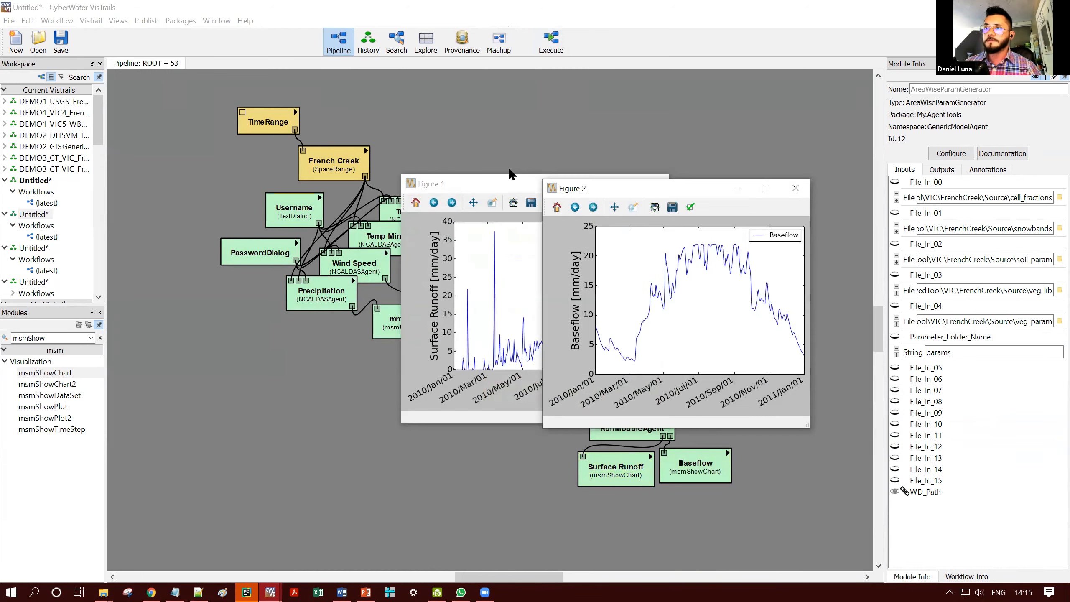
- Arrange the Surface Runoff and Baseflow figures side by side to examine them, and minimise both windows
left_click(615, 188)
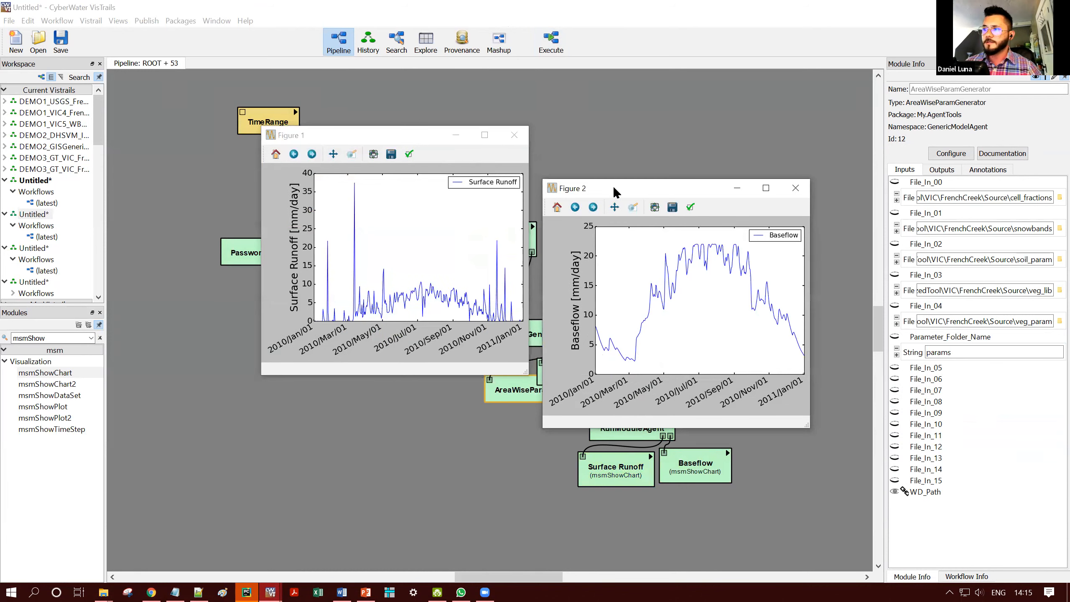
left_click_drag(614, 190, 607, 134)
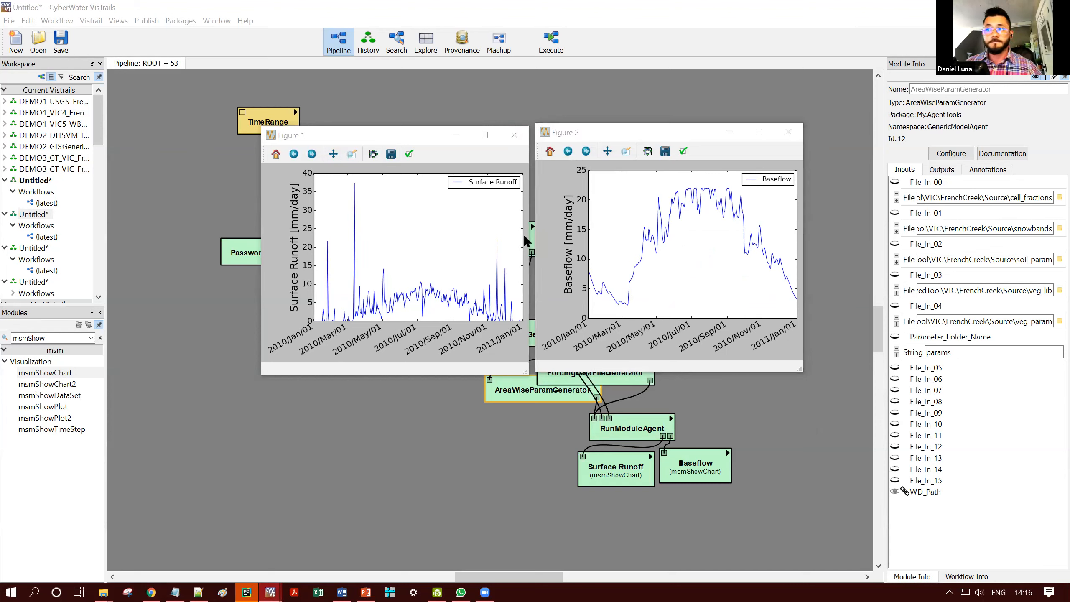
left_click(421, 137)
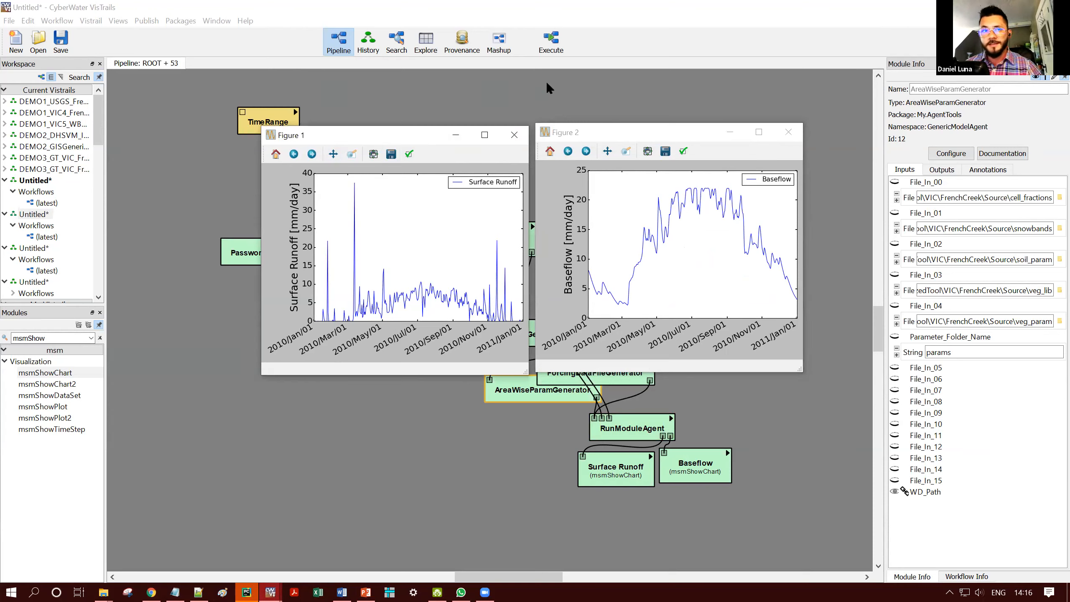
left_click(456, 135)
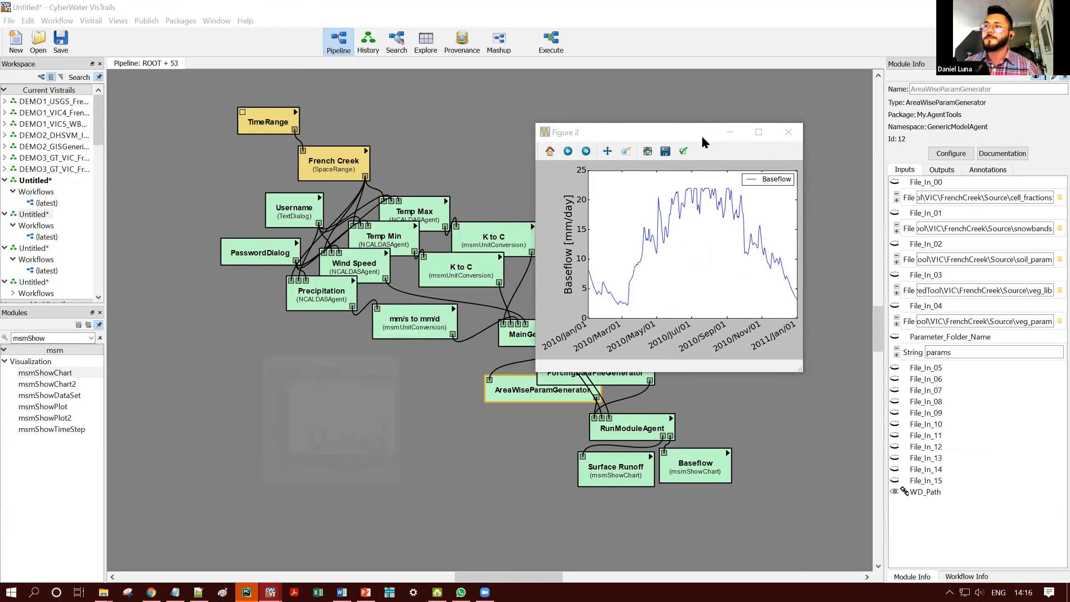
left_click(721, 132)
- Find the InitialStateFileGenerator module by searching for ini and add it to the workflow beside MainGenerator
double_click(57, 338)
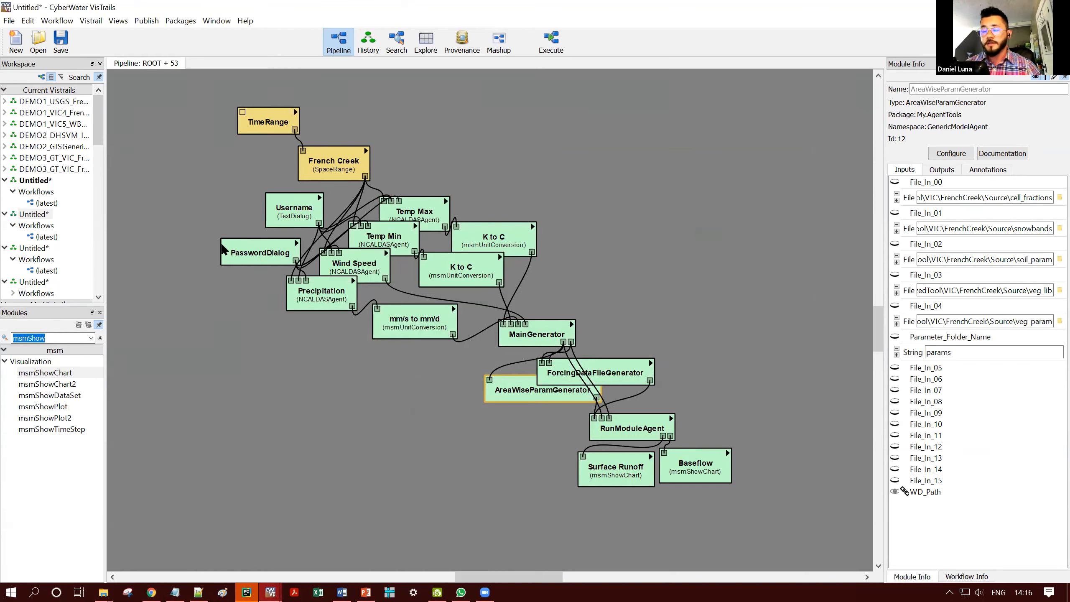
type("ini")
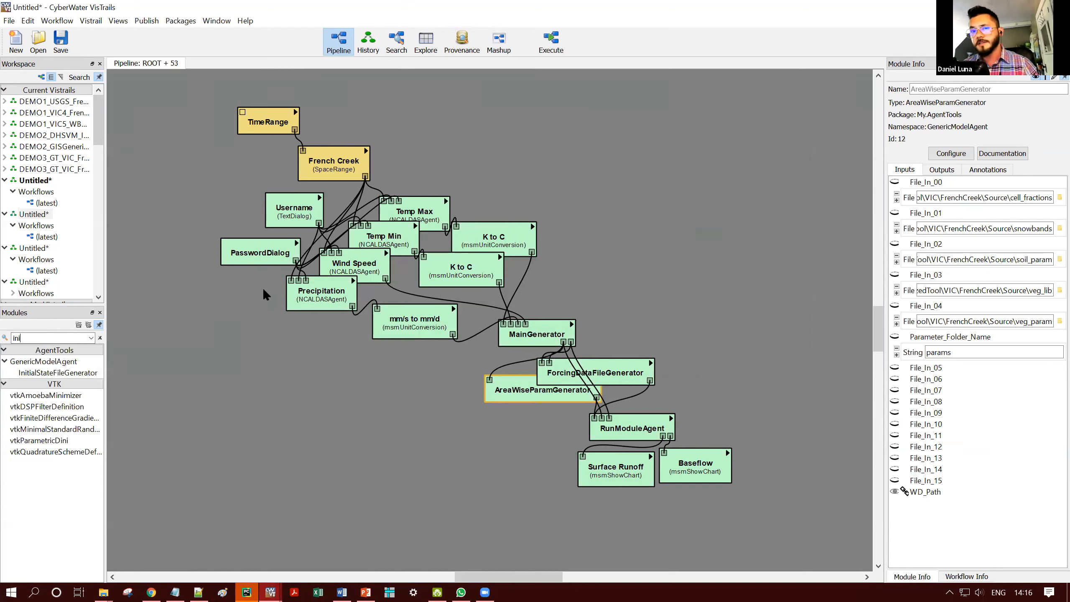
left_click(53, 372)
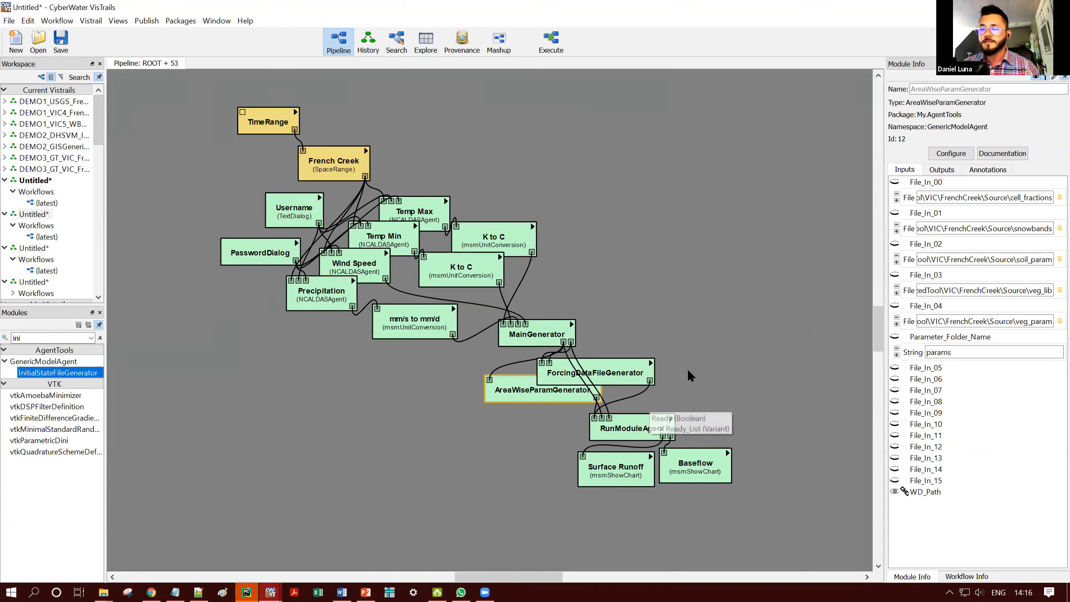
left_click_drag(675, 347, 676, 348)
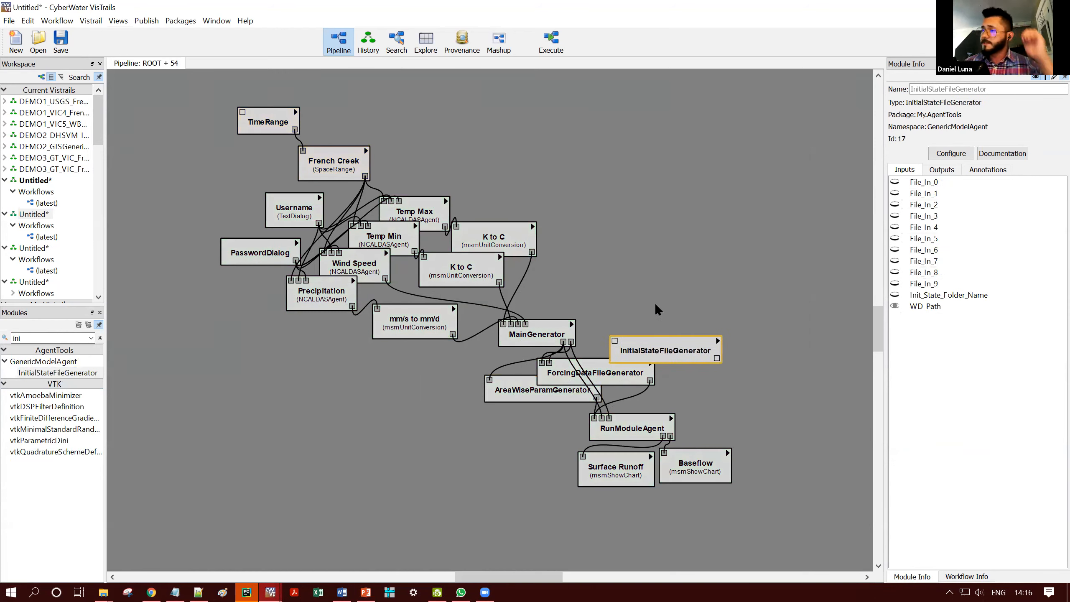
- Set File_In_0 of InitialStateFileGenerator to the file state_01012010 from the FrenchCreek Source folder
scroll(678, 301, "up", 1)
left_click(922, 182)
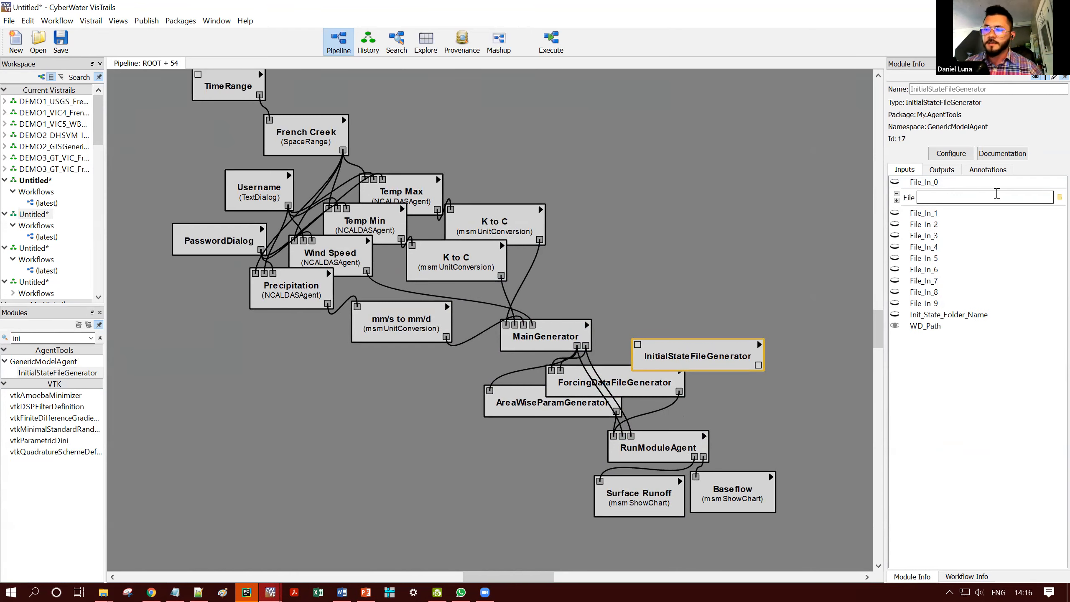
left_click(1053, 199)
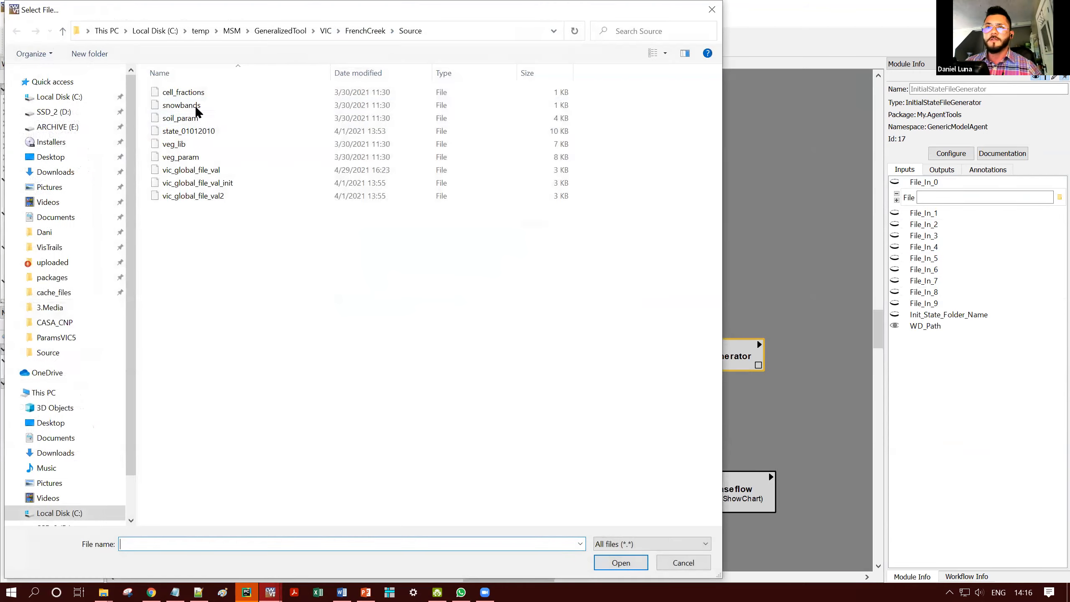
left_click(192, 132)
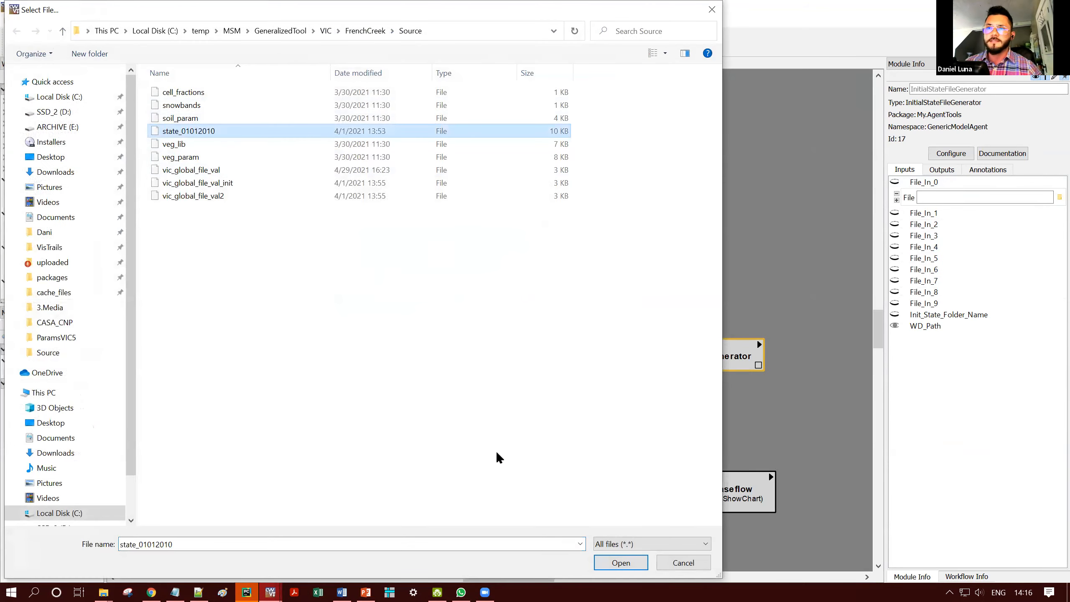
left_click(620, 562)
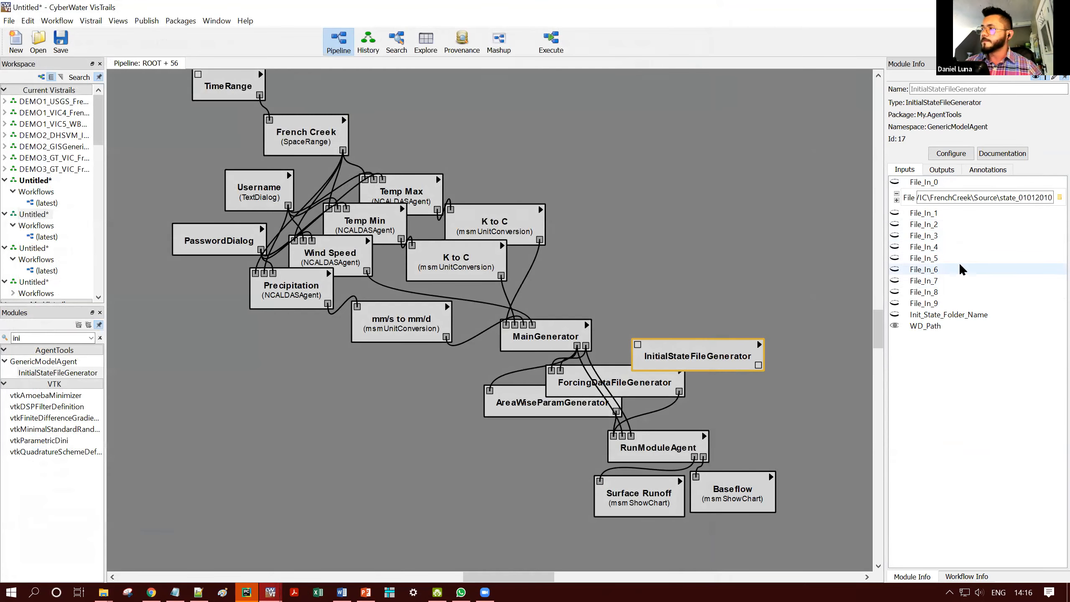
- Set the Init_State_Folder_Name input of InitialStateFileGenerator to state in lowercase
left_click(951, 315)
left_click(977, 331)
type("State")
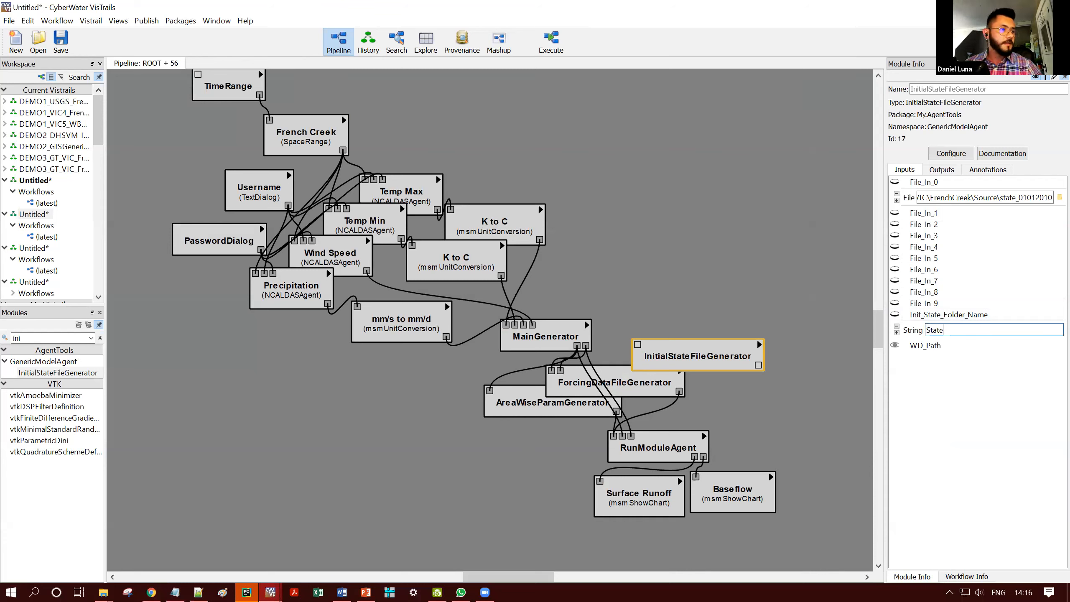
key("Return")
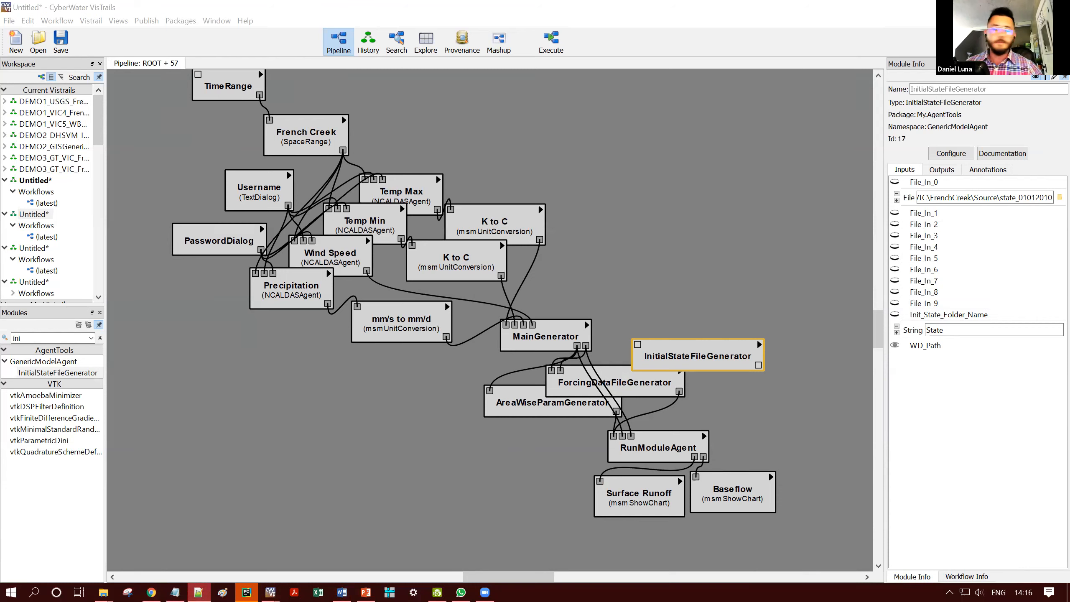
double_click(933, 330)
type("state")
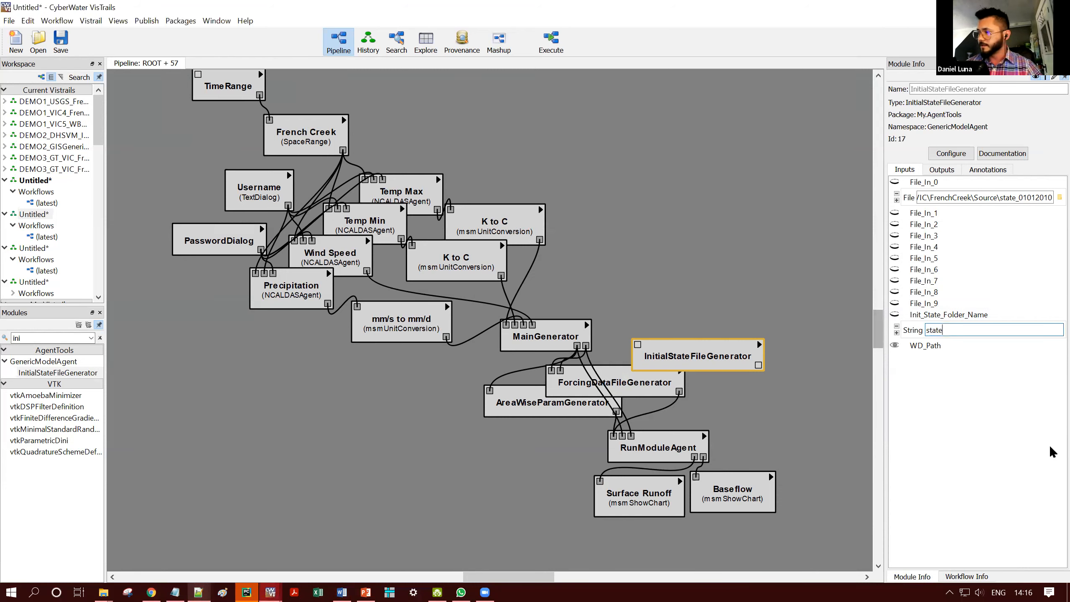
key("alt+Tab")
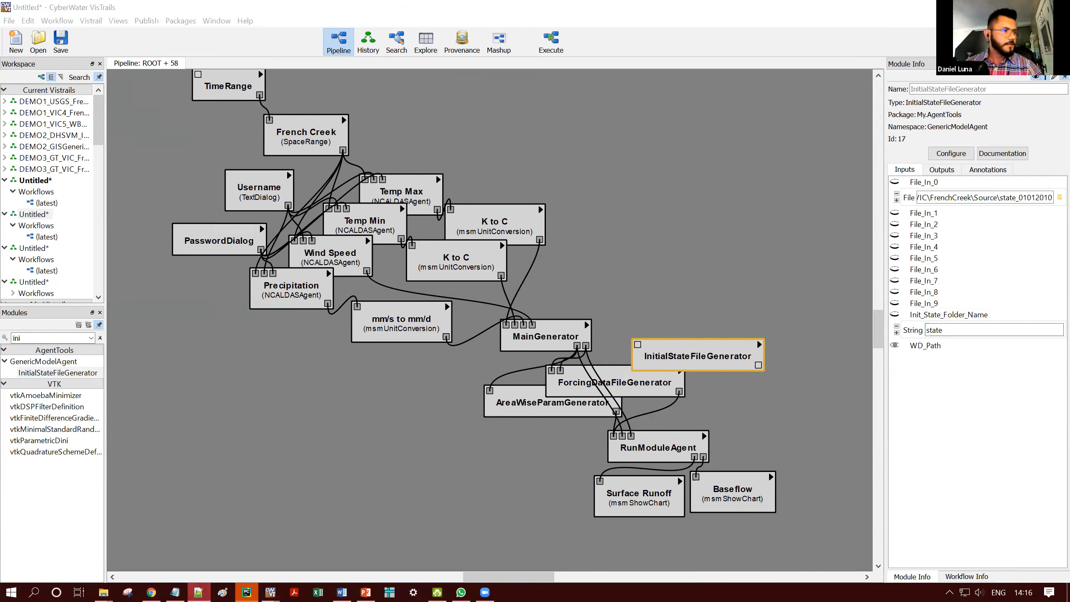
left_click(682, 257)
left_click(104, 592)
left_click(523, 323)
left_click(618, 324)
- Connect MainGenerator's output to InitialStateFileGenerator, and link that module's output to the RunModuleAgent port fed by the other two file generators
scroll(645, 304, "up", 2)
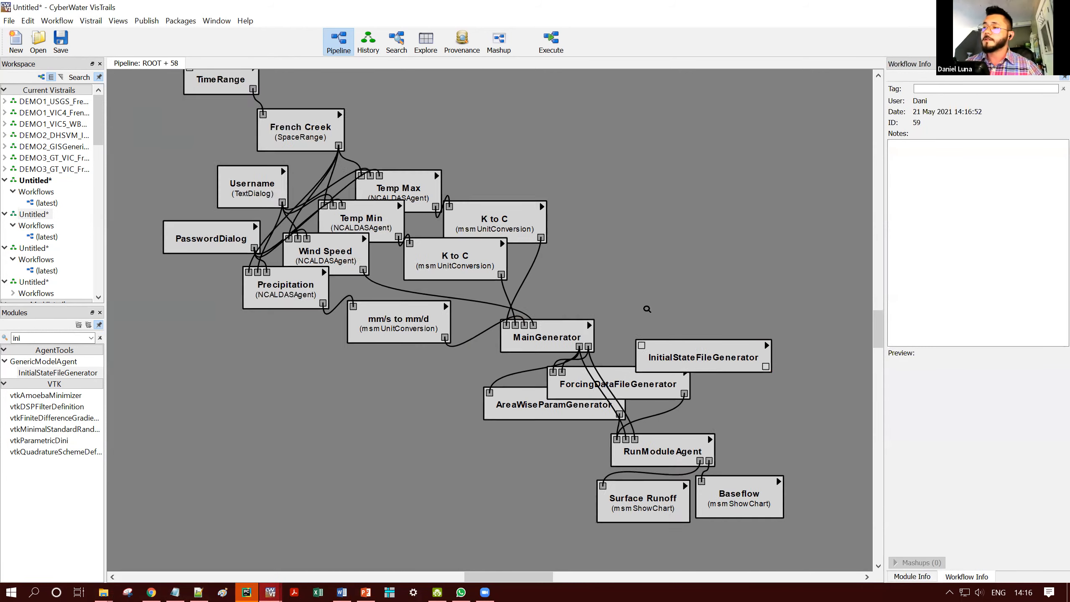
left_click_drag(586, 349, 651, 347)
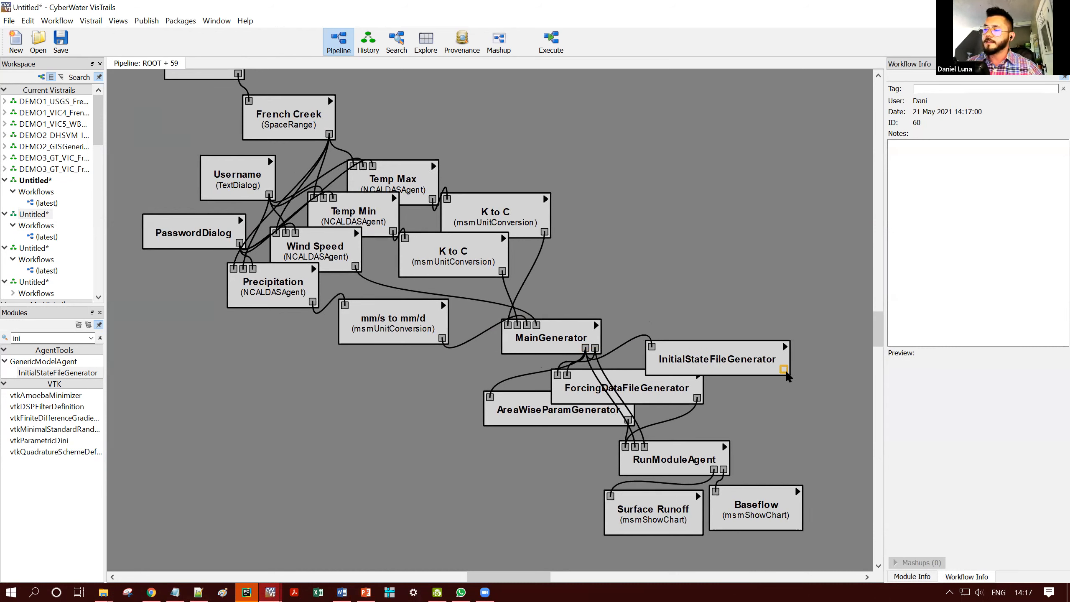
mouse_move(784, 369)
left_mouse_down()
mouse_move(674, 442)
mouse_move(626, 446)
left_mouse_up()
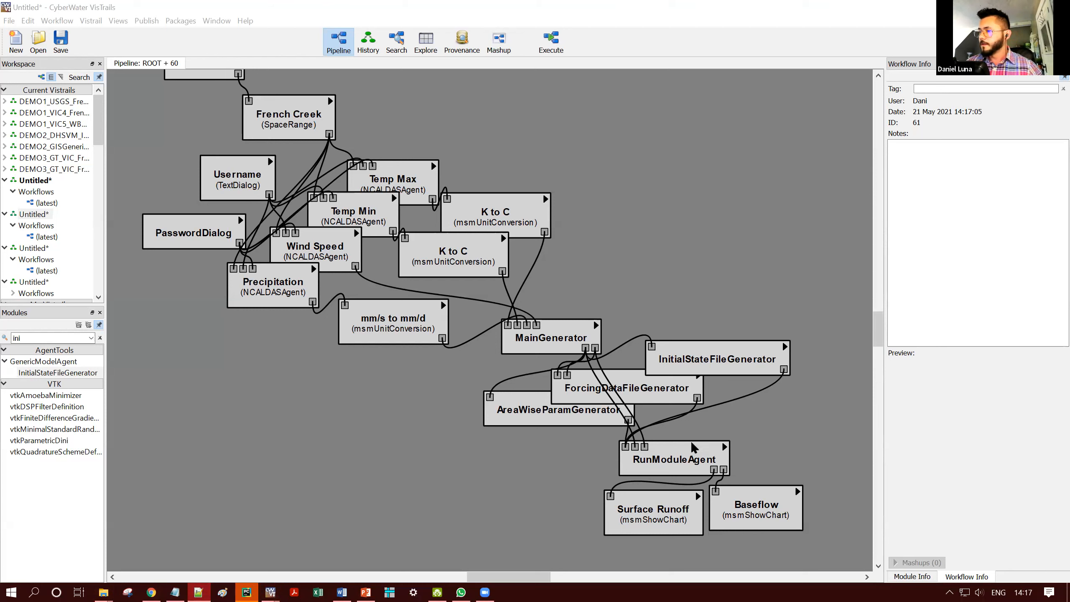
- Review the inputs of RunModuleAgent and MainGenerator, and execute the workflow with the prefilled NASA login details
left_click(691, 455)
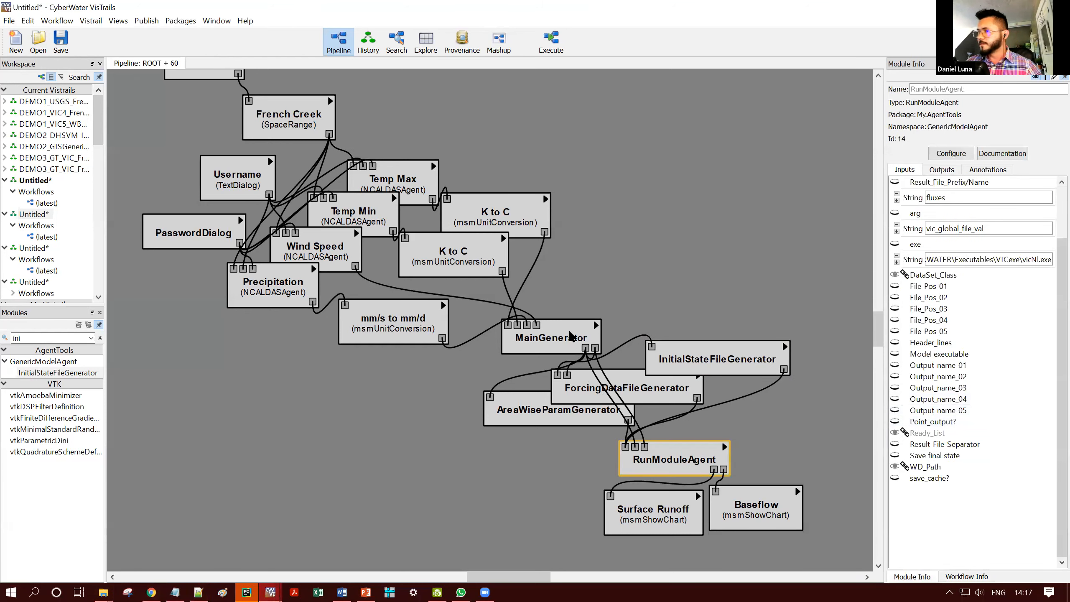
left_click(569, 337)
left_click(551, 42)
left_click(521, 311)
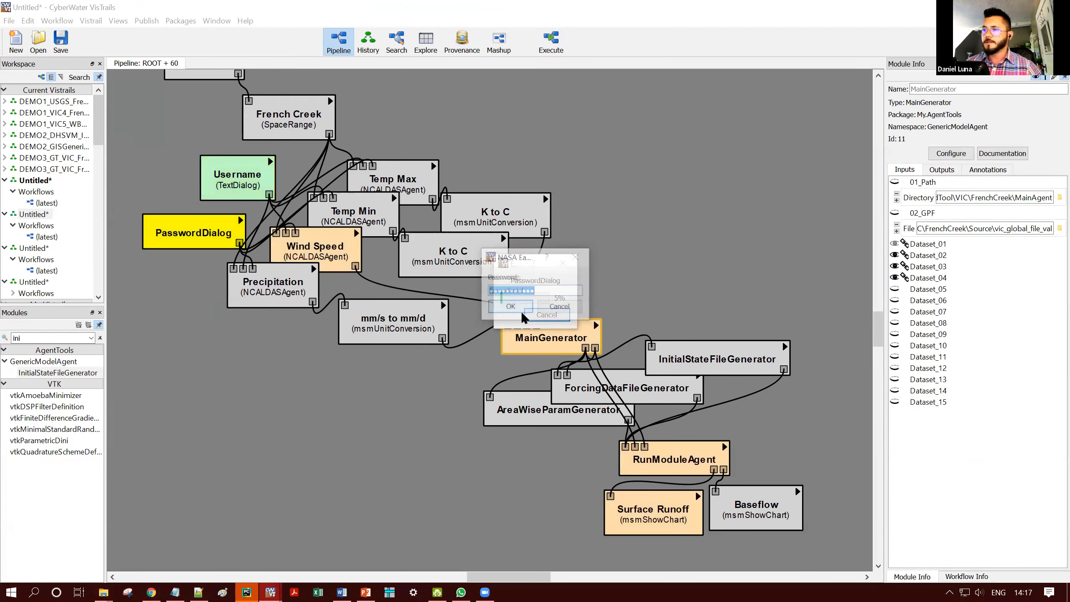
left_click(520, 309)
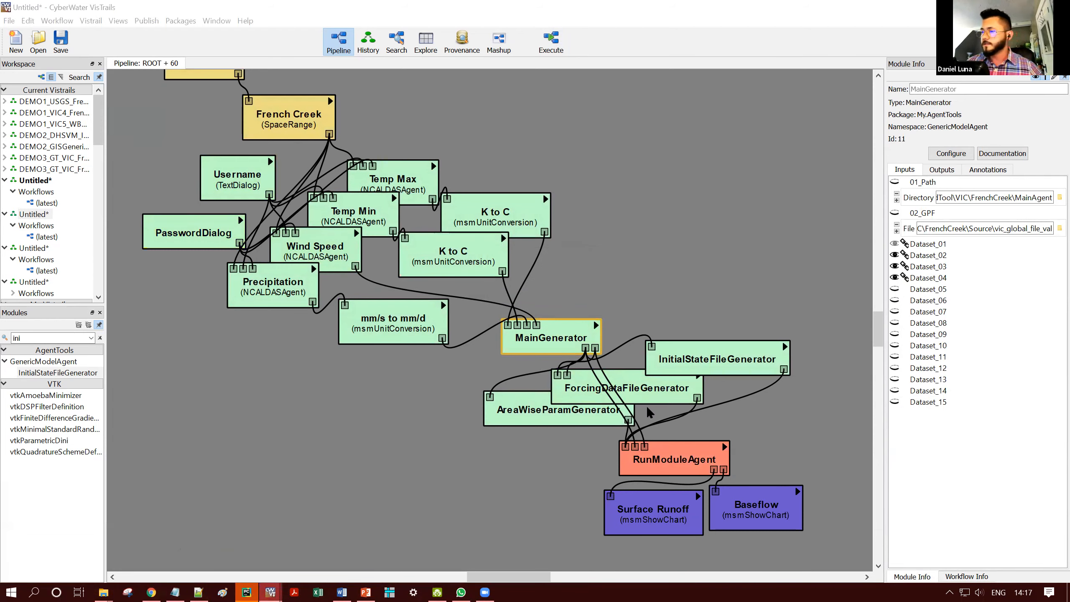
- Set AreaWiseParamGenerator's Parameter_Folder_Name to Parameters and rerun the workflow with the prefilled login details
left_click(628, 415)
type("Parameters")
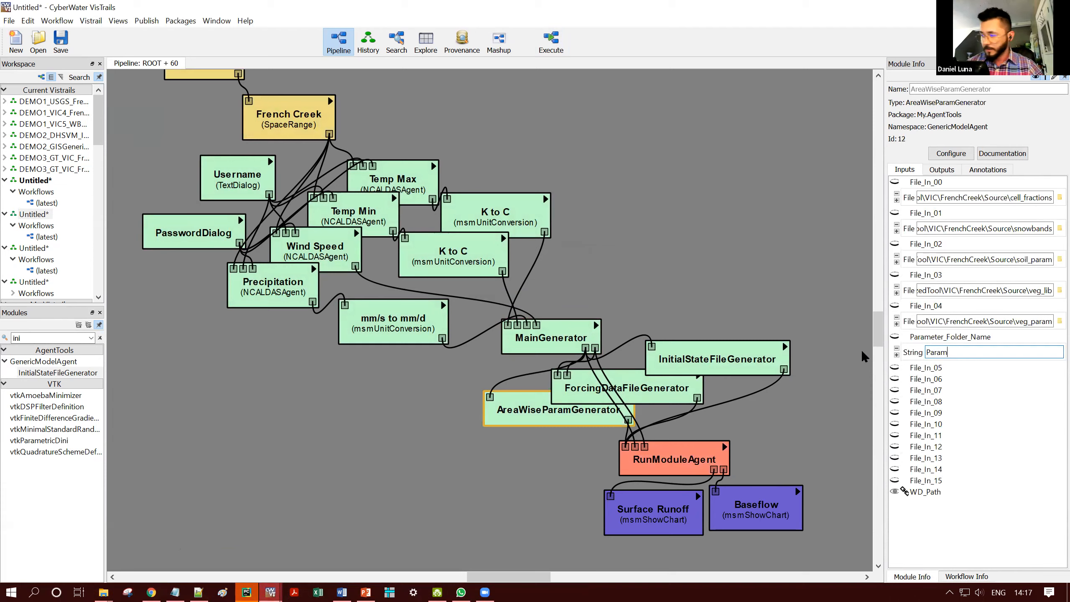
left_click(547, 53)
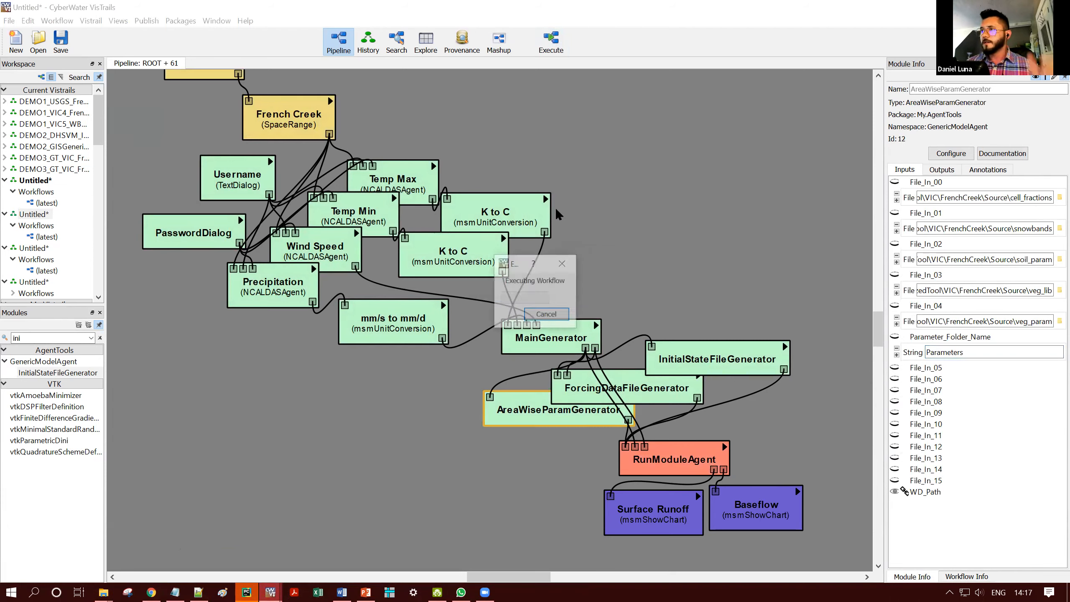
left_click(524, 304)
left_click(525, 303)
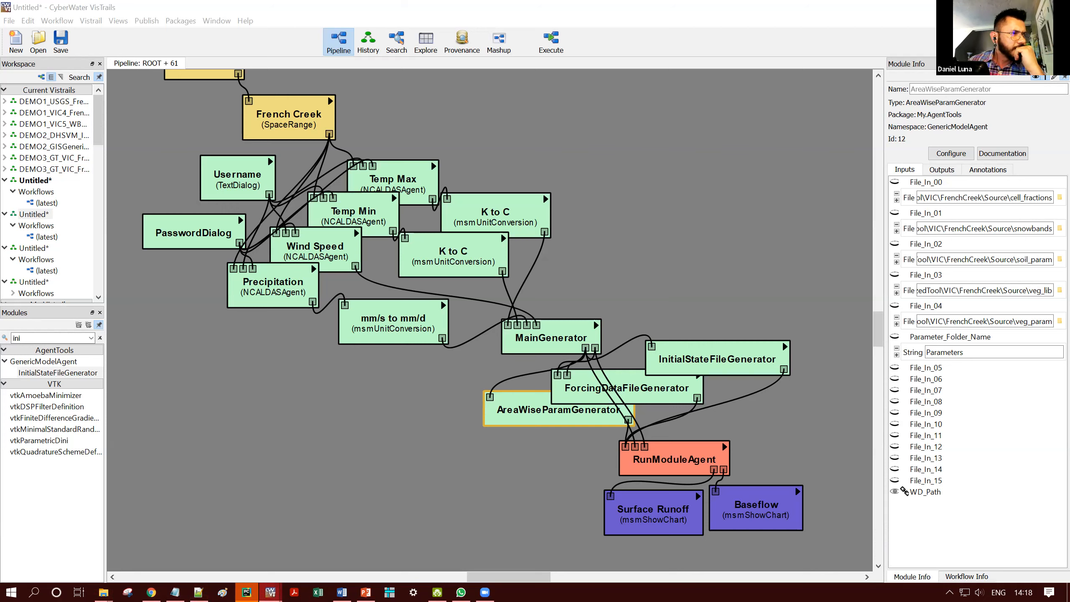
key("alt+Tab")
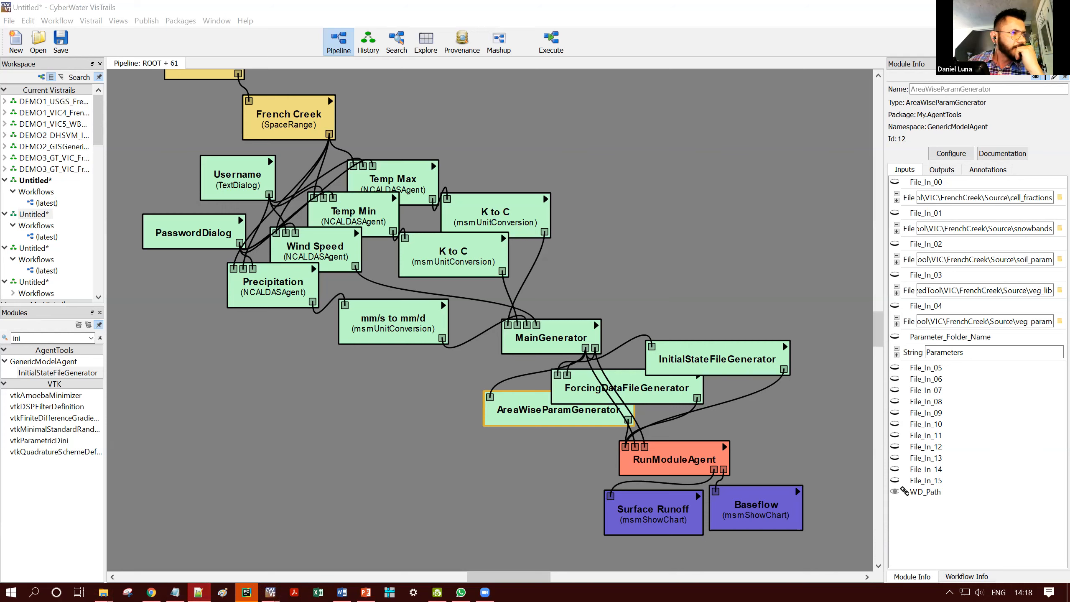
key("alt+Tab")
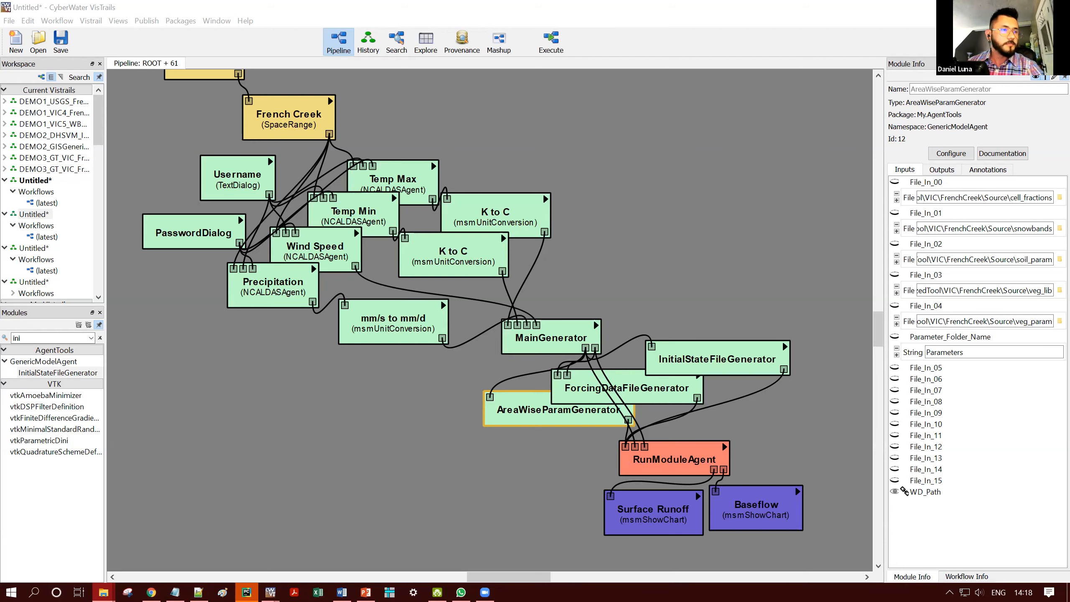
left_click(665, 443)
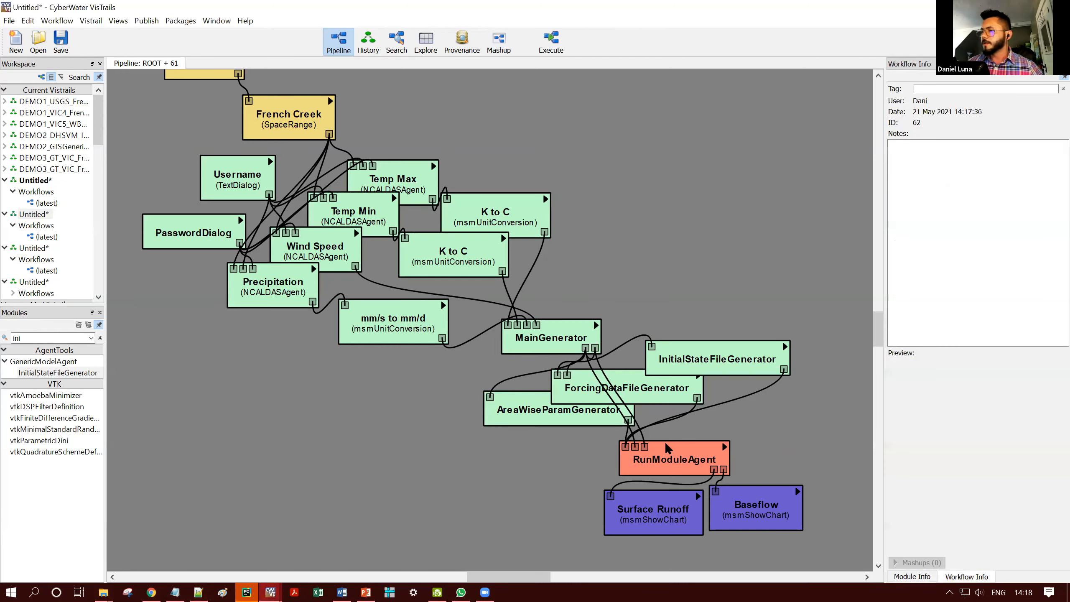
- Execute the workflow again and check the inputs of RunModuleAgent and InitialStateFileGenerator
left_click(553, 45)
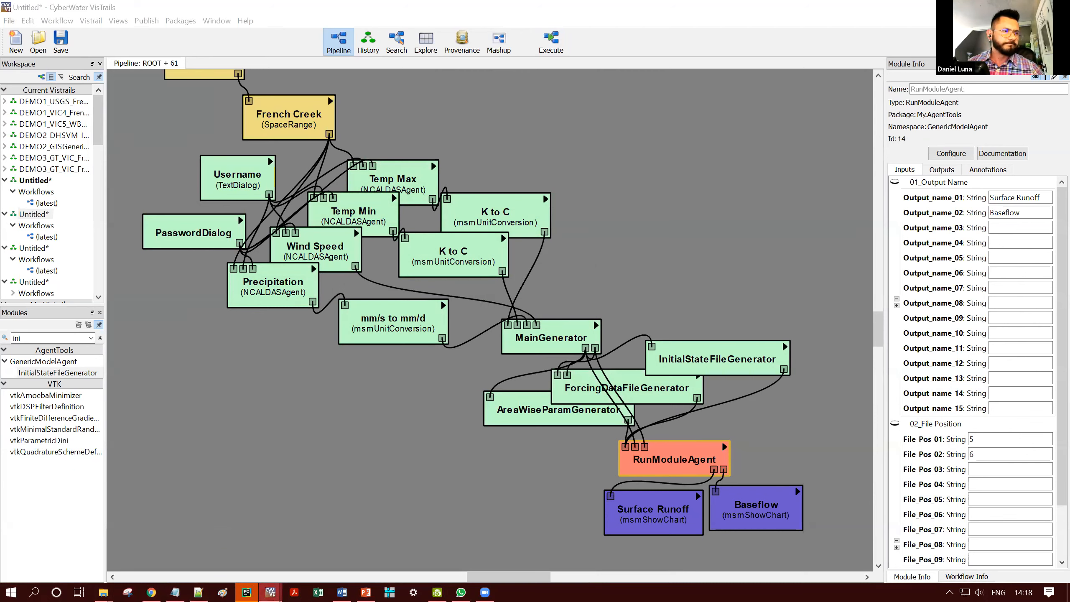
left_click(730, 345)
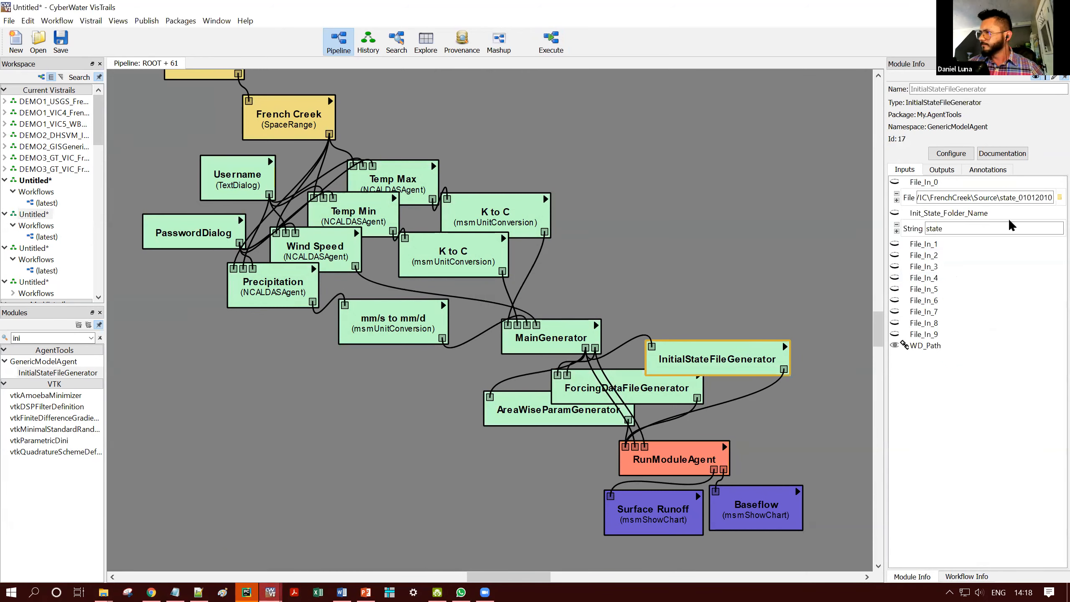
- Open the saved DEMO3_GT_VIC_FrenchCreek workflow without the initial state module and execute it with the prefilled login details
left_click(50, 170)
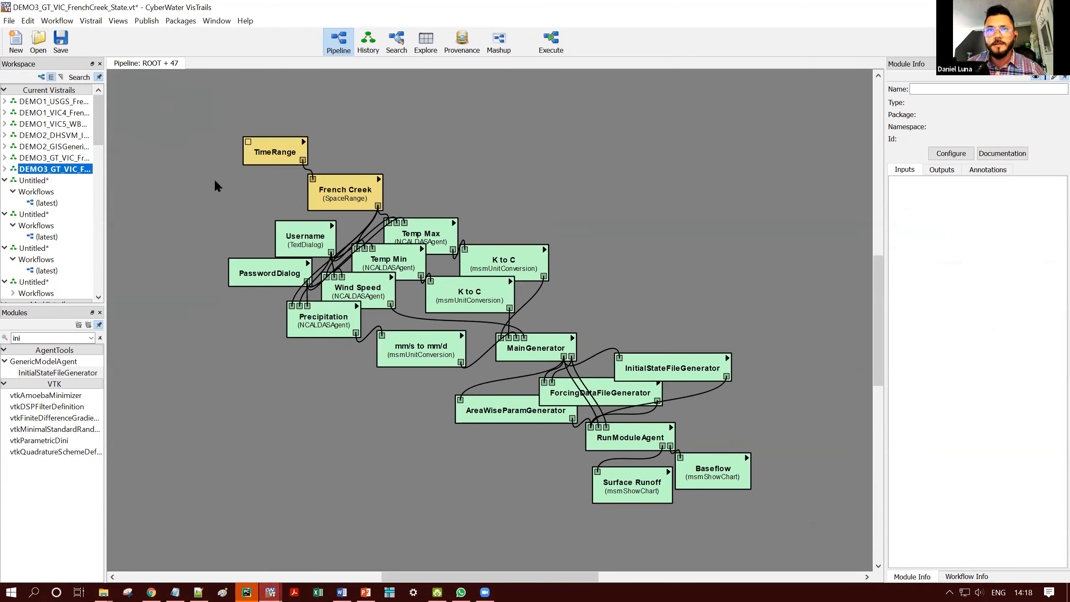
mouse_move(278, 589)
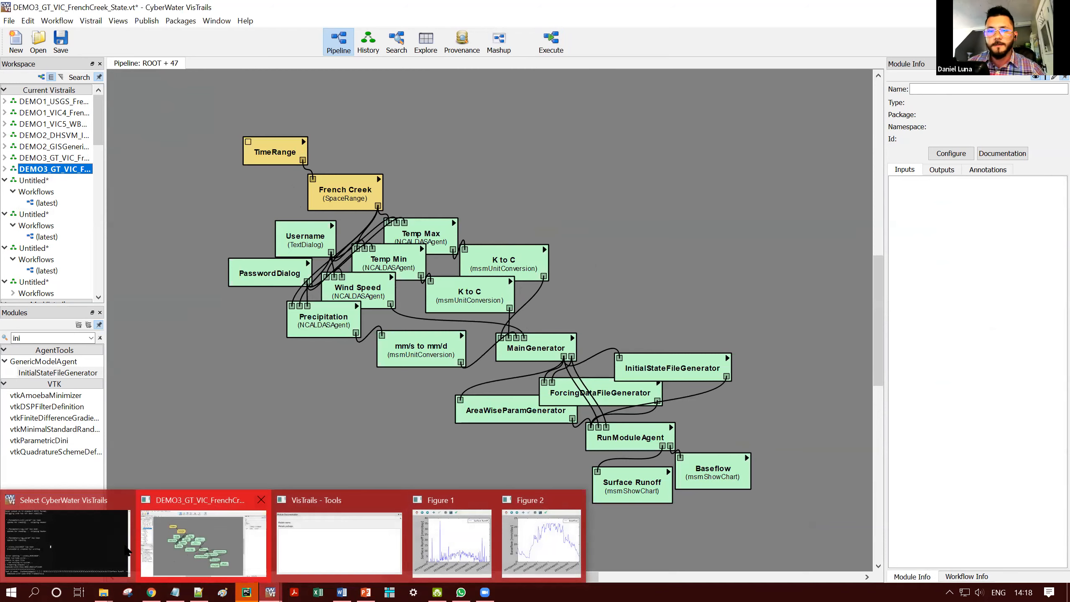
left_click(69, 159)
left_click(554, 51)
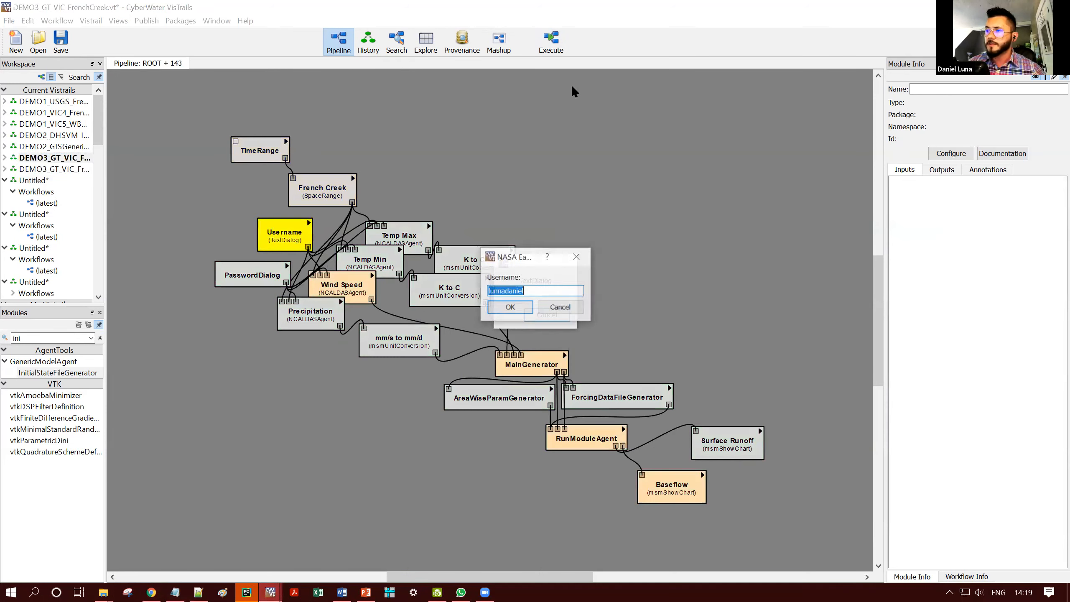
left_click(507, 304)
left_click(514, 304)
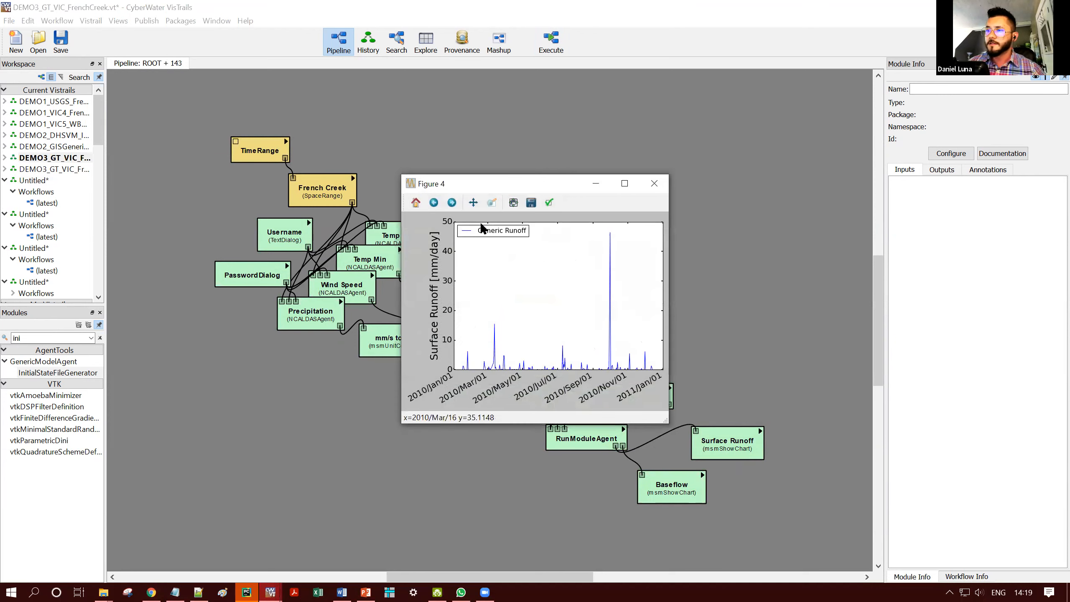
- Separate the overlapping result charts and place Generic Baseflow and Generic Runoff side by side
left_click_drag(520, 182, 747, 120)
left_click(549, 177)
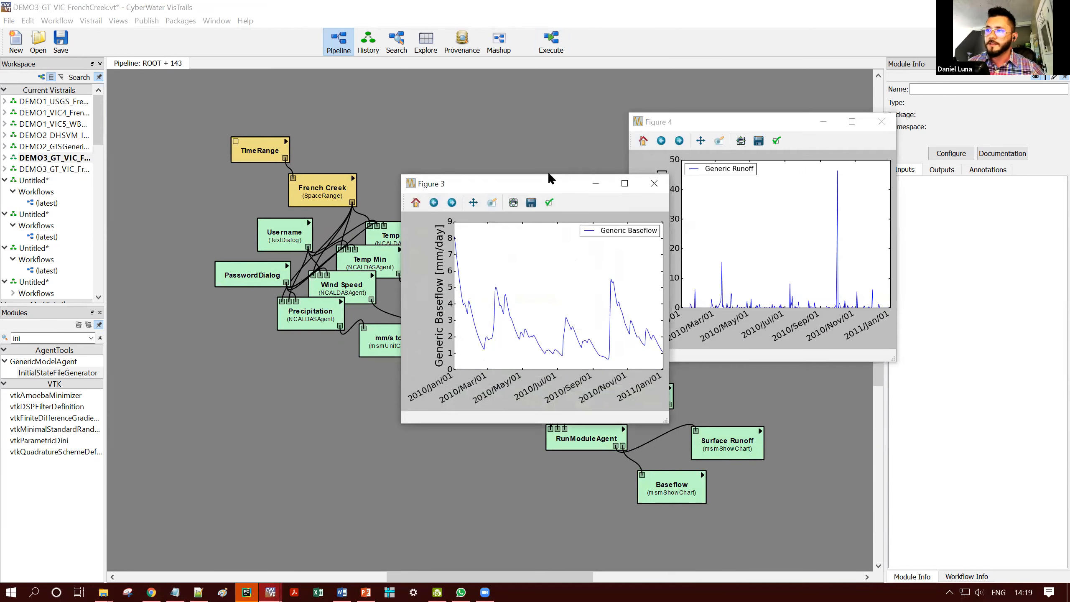
left_click_drag(549, 178, 415, 61)
left_click(682, 111)
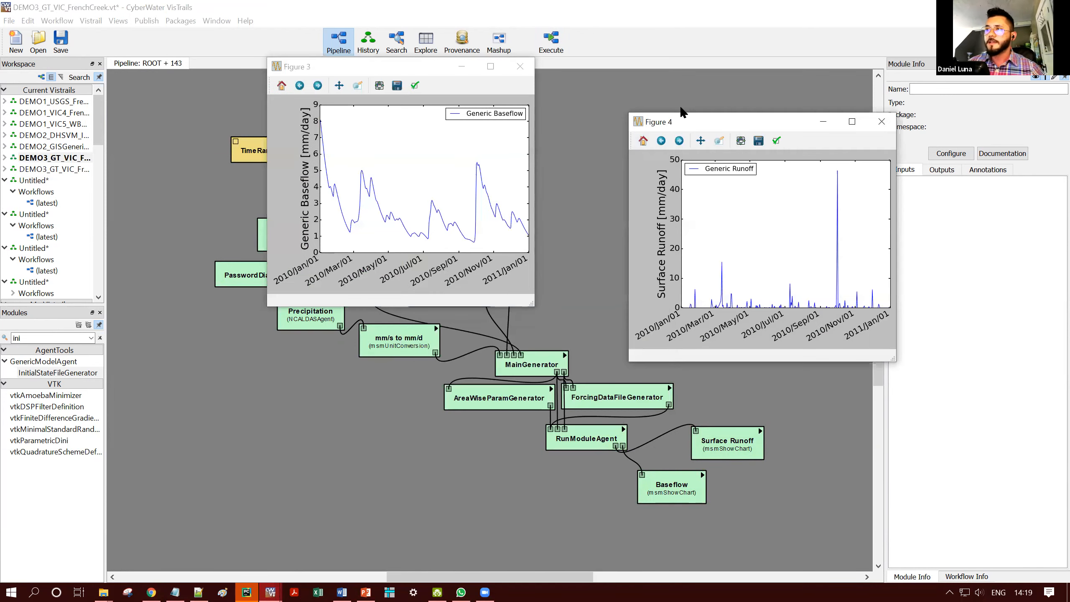
left_click_drag(683, 118, 594, 64)
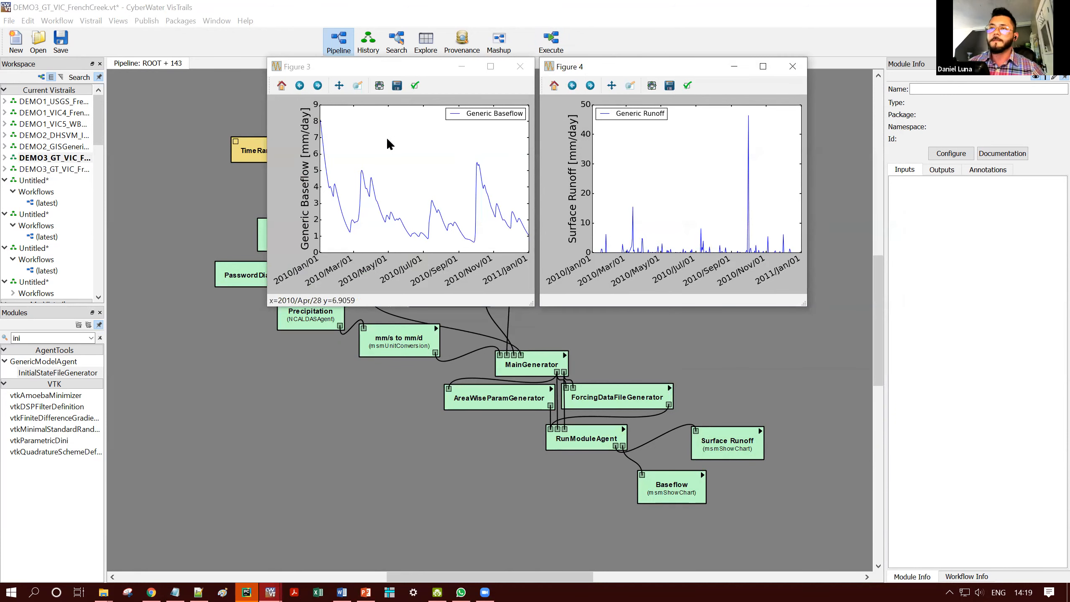
- Open the saved DEMO3_GT_VIC_FrenchCreek_State workflow and execute it with the prefilled login details
left_click(70, 170)
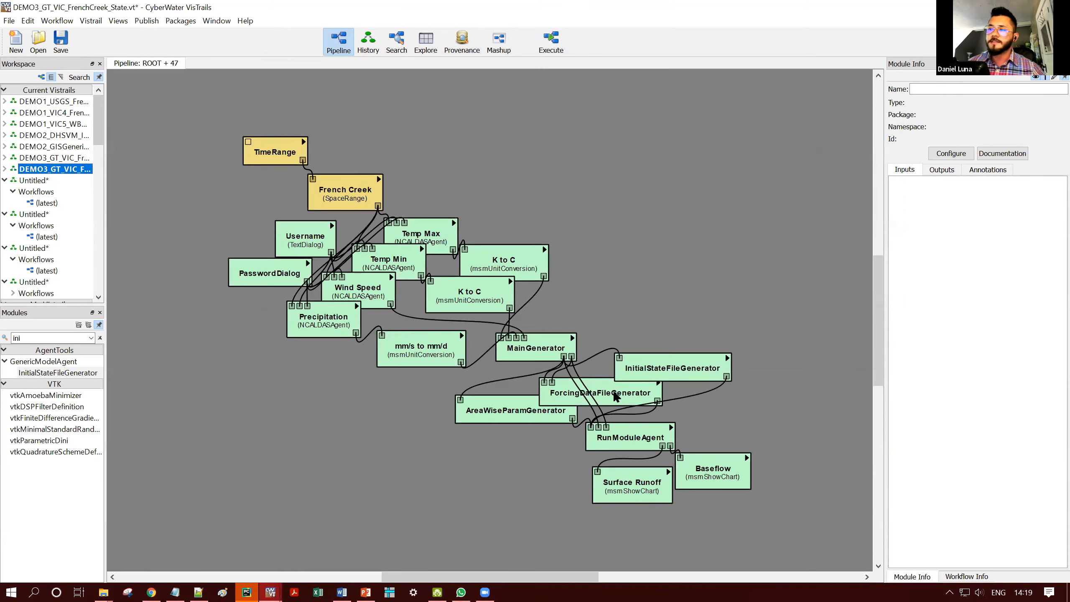
key("ctrl+Return")
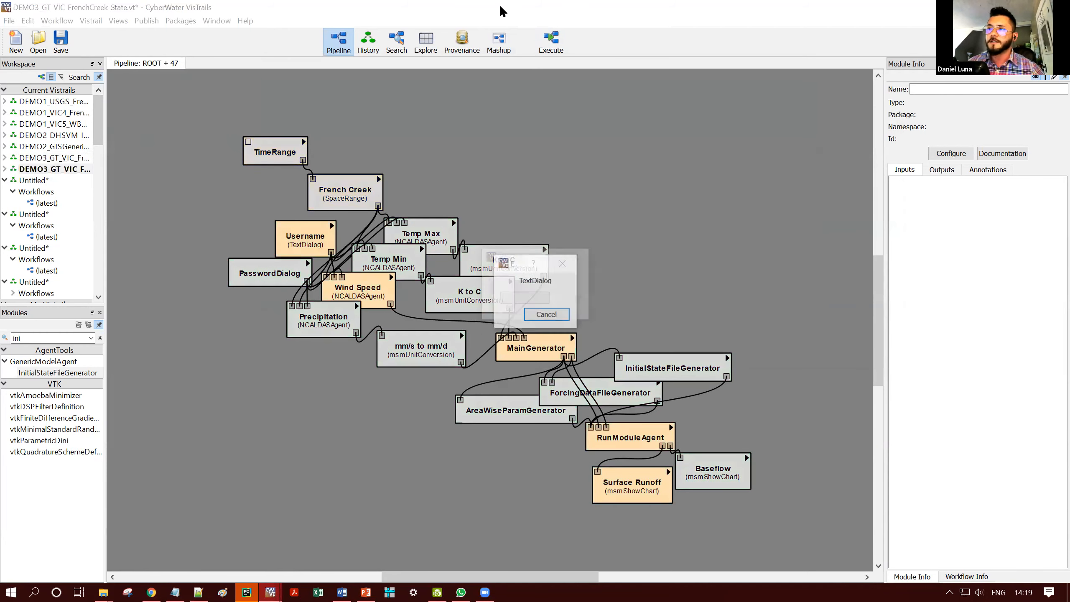
left_click(514, 307)
left_click(513, 306)
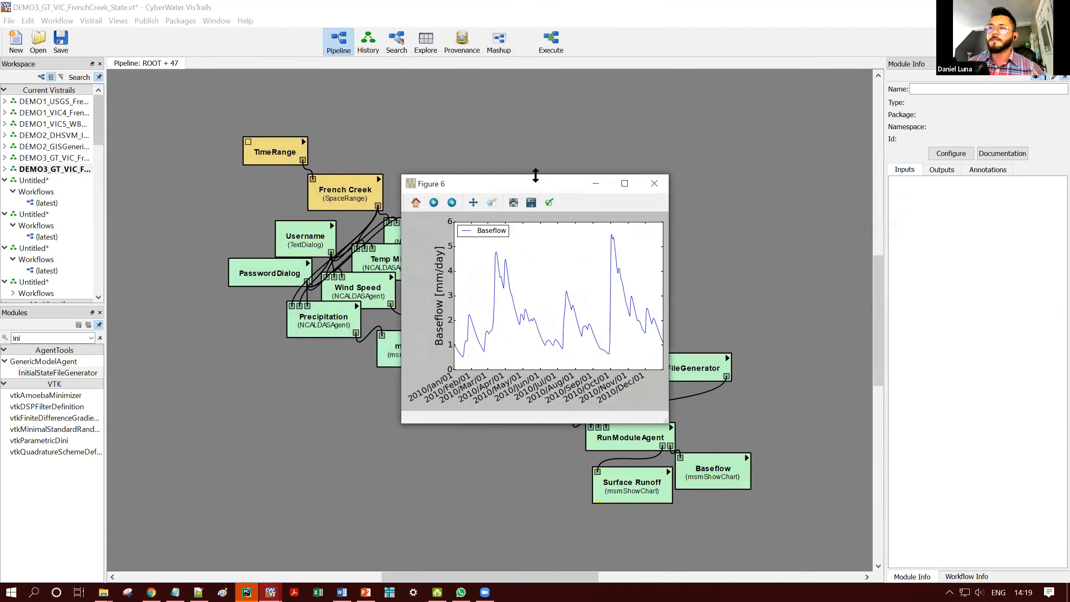
- Spread out the new Surface Runoff and Baseflow charts side by side to view both
left_click_drag(533, 181, 674, 223)
left_click(503, 188)
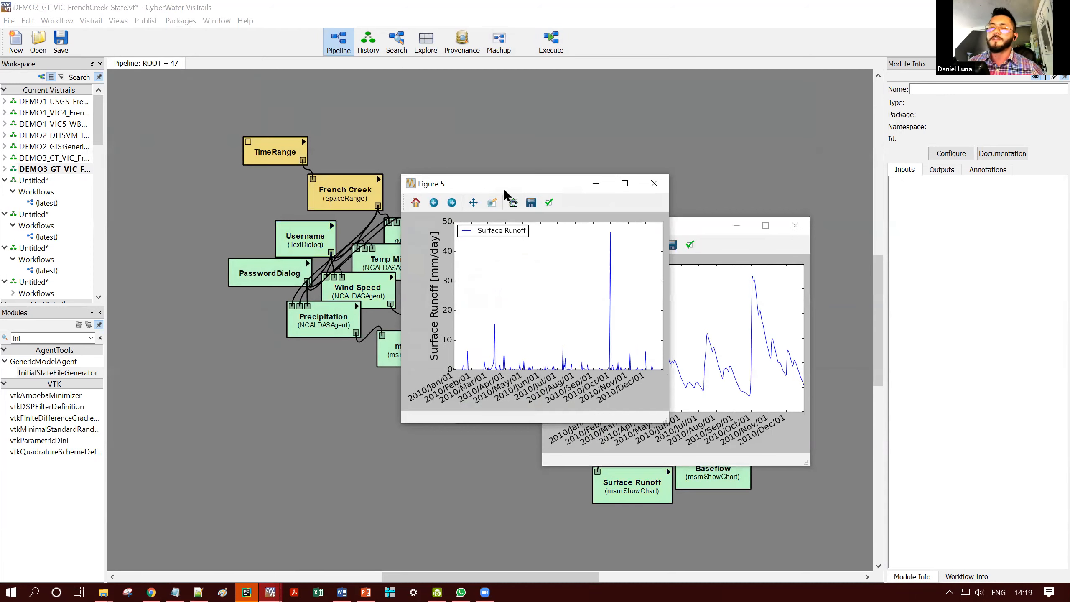
left_click_drag(503, 188, 376, 228)
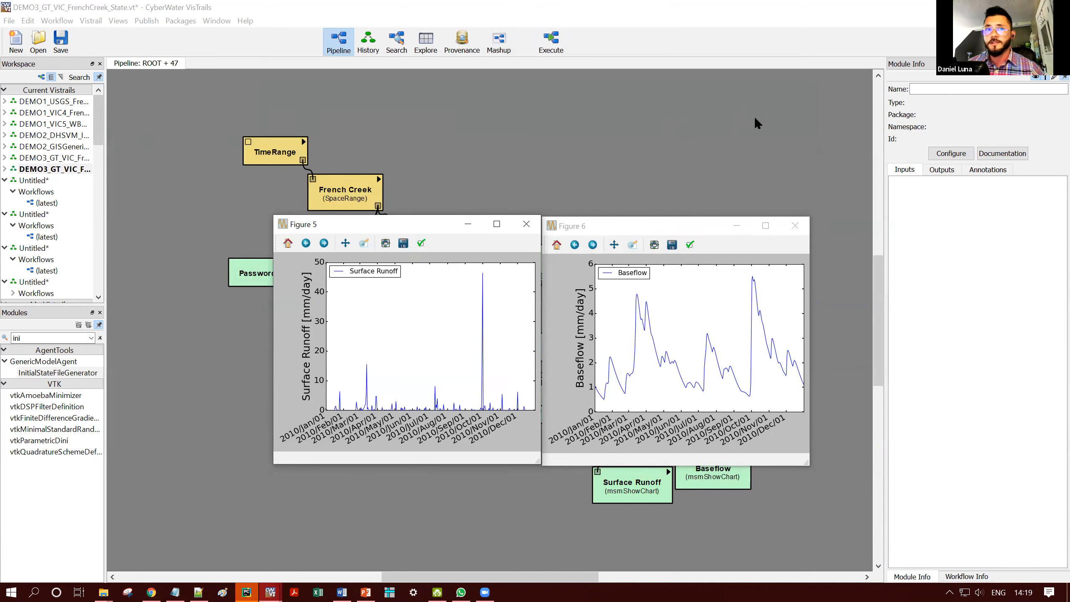
- Bring the Generic Runoff and Generic Baseflow charts of the run without a state file back to the front
mouse_move(272, 591)
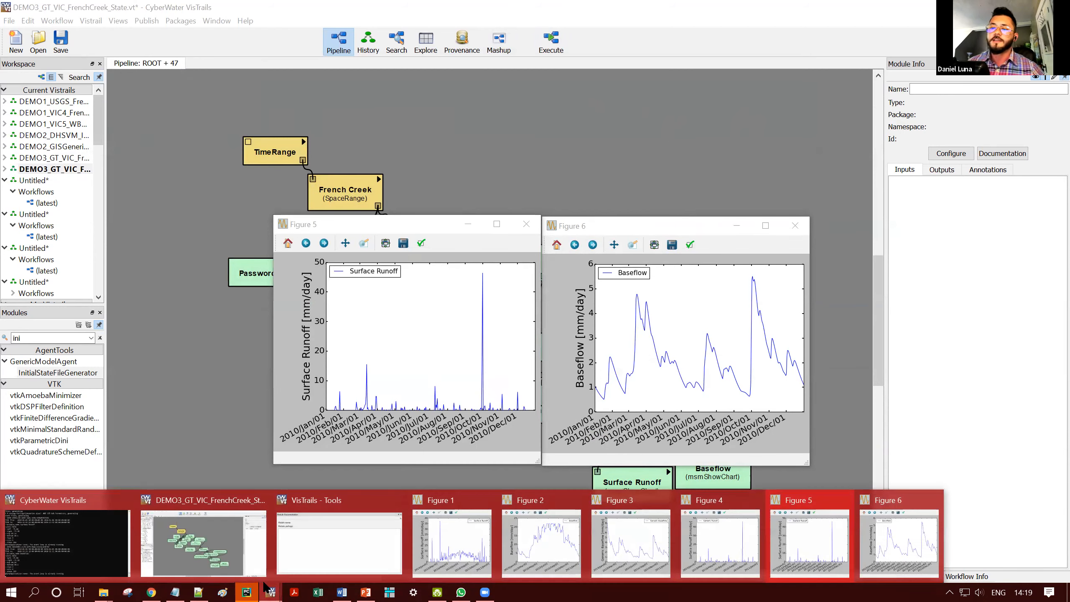
left_click(716, 543)
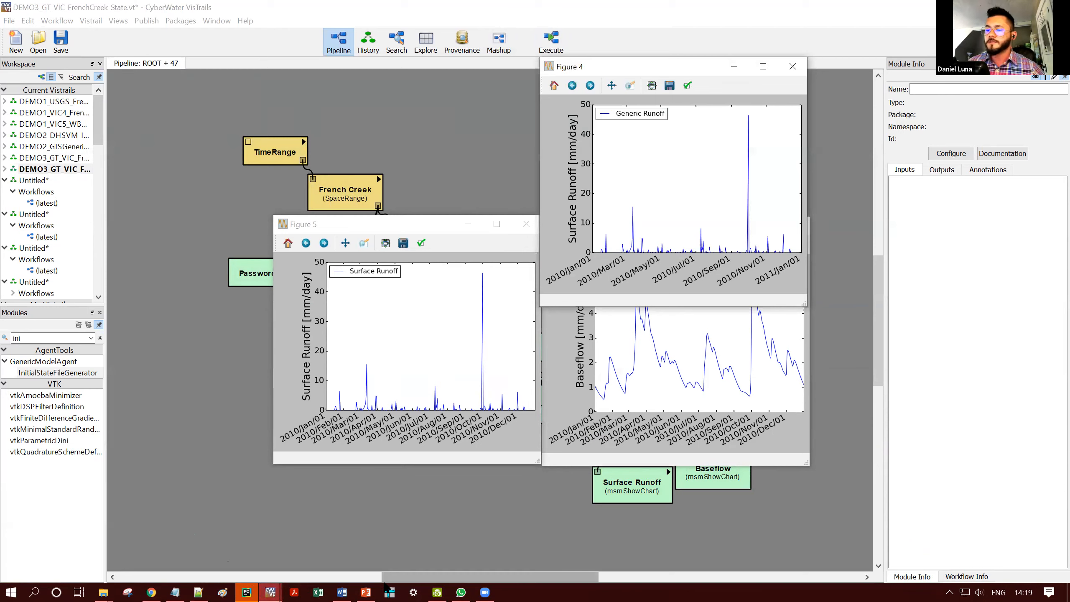
left_click(625, 561)
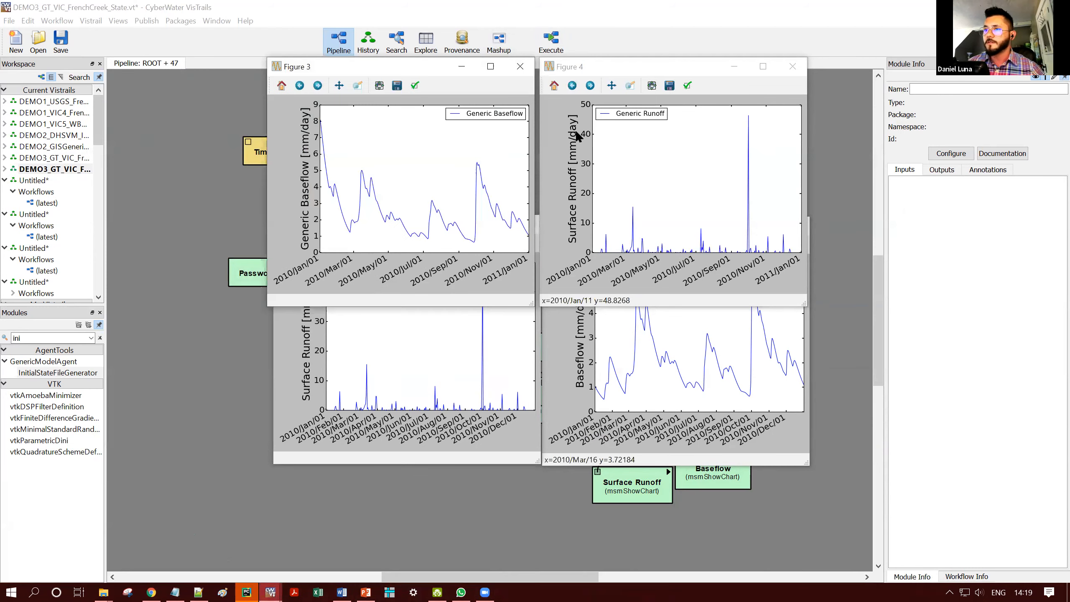
- Move the Baseflow chart beneath Generic Baseflow and the Surface Runoff chart beneath Generic Runoff for comparison
left_click(458, 224)
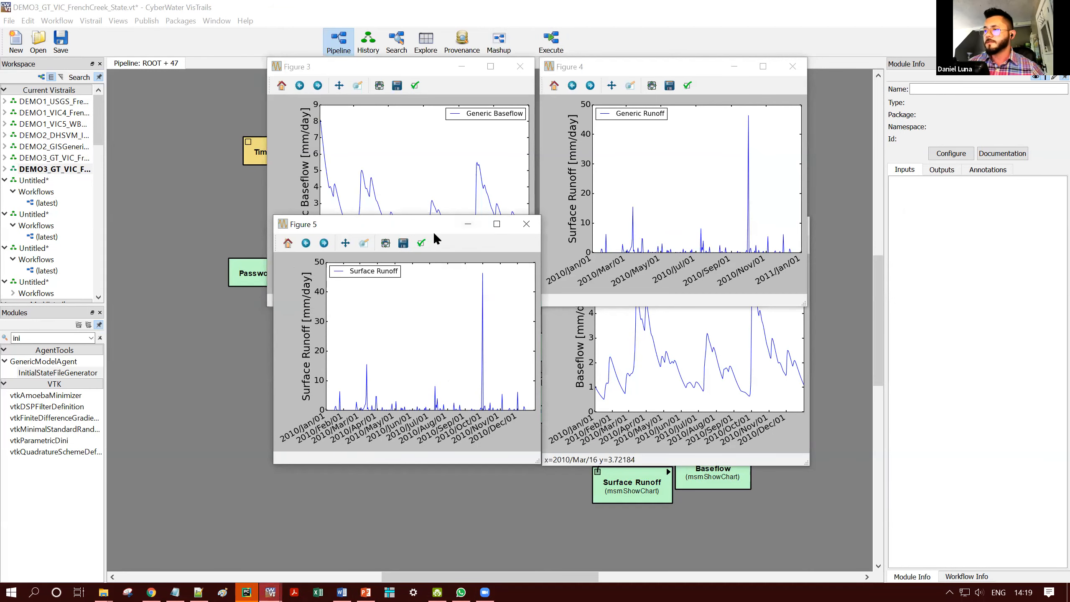
left_click_drag(433, 232, 784, 308)
left_click(580, 387)
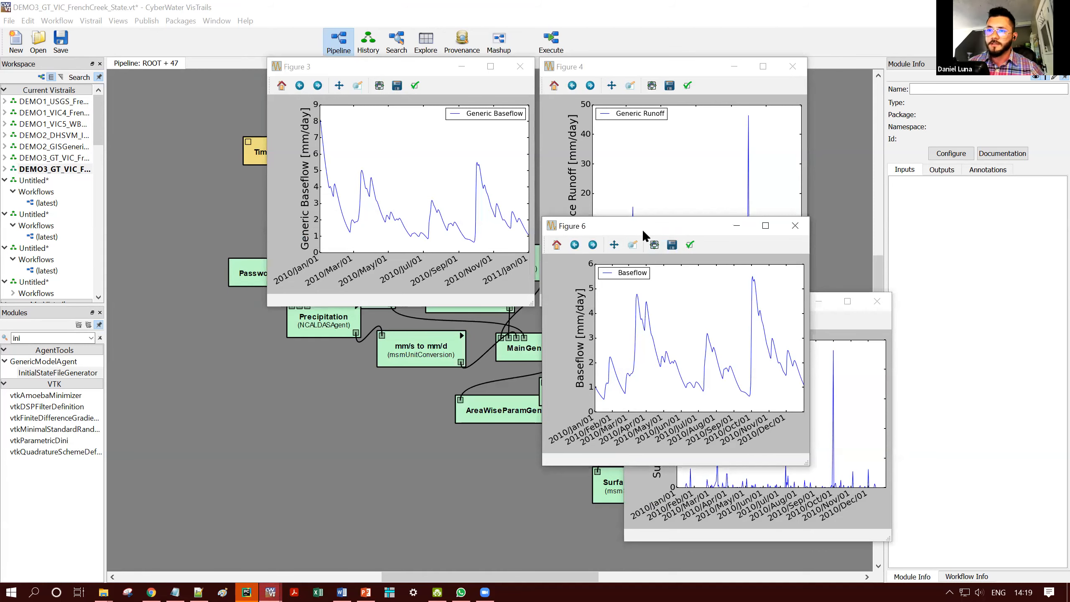
left_click_drag(643, 231, 368, 320)
left_click(647, 299)
left_click_drag(647, 297, 563, 310)
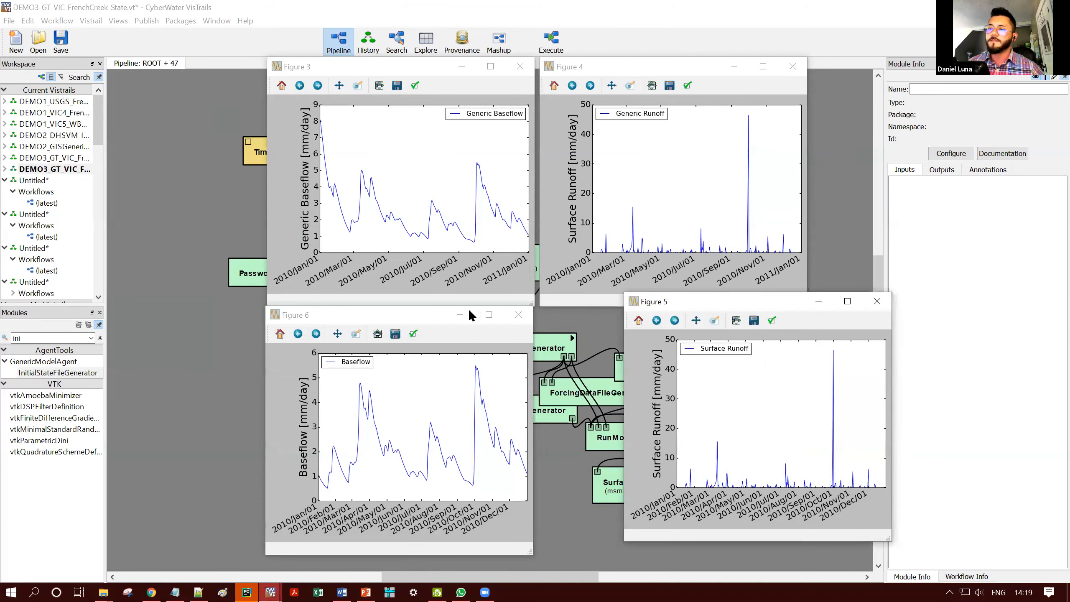
- Fine-tune the positions of the Baseflow and Surface Runoff charts to line up with the two generic charts above
left_click(426, 317)
left_click_drag(426, 316, 407, 307)
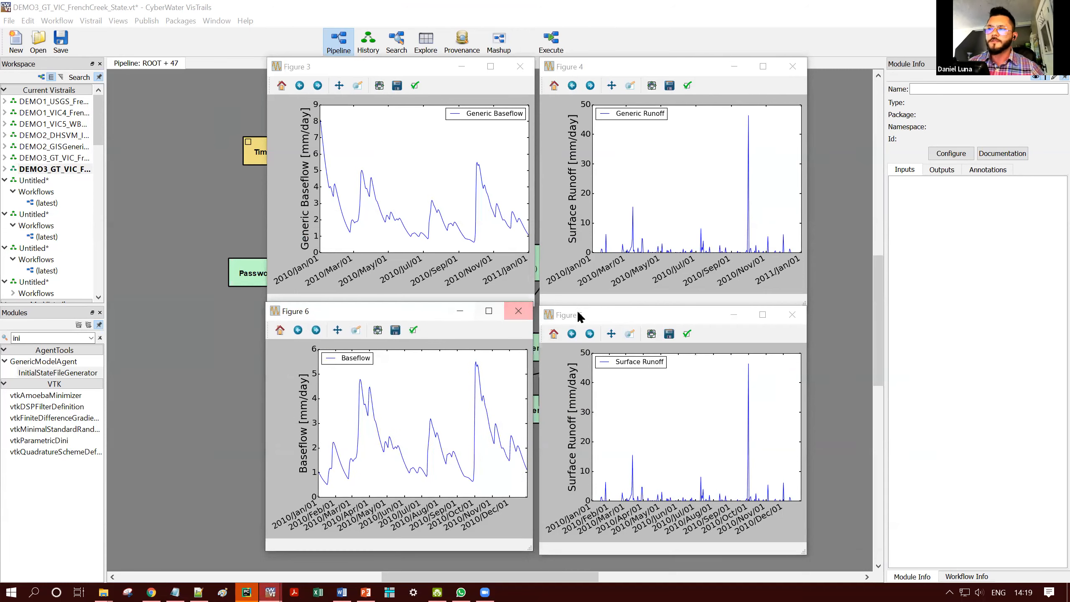
left_click_drag(600, 309, 597, 306)
left_click(397, 311)
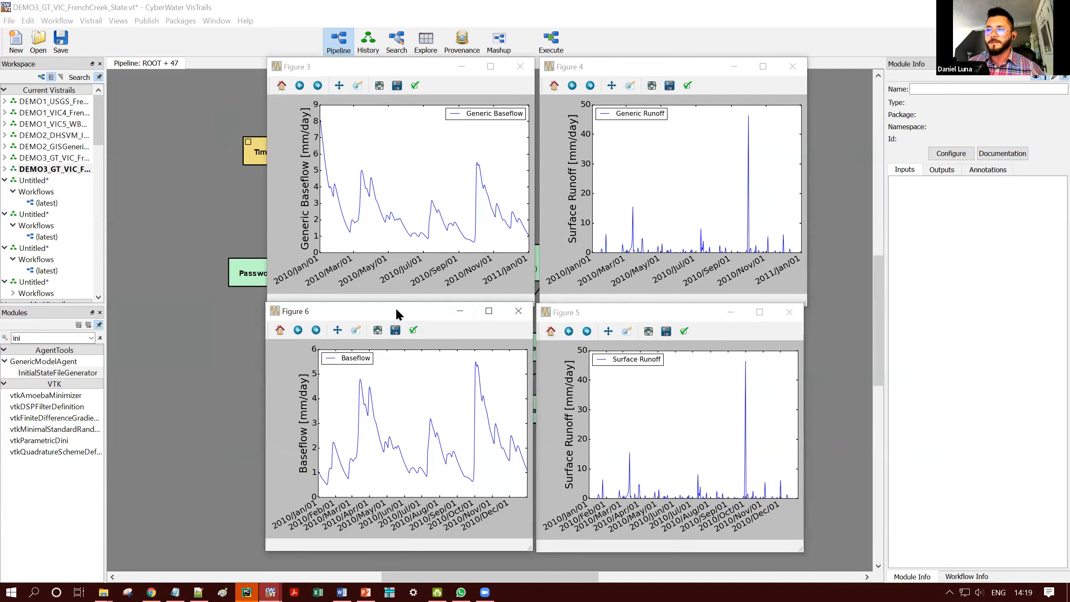
left_click_drag(396, 311, 398, 311)
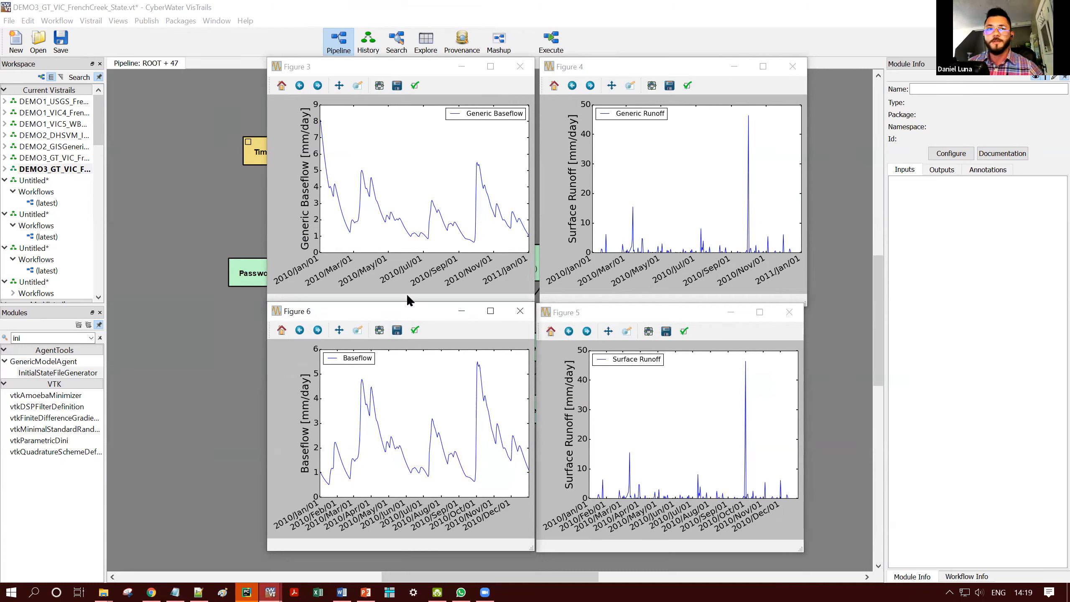